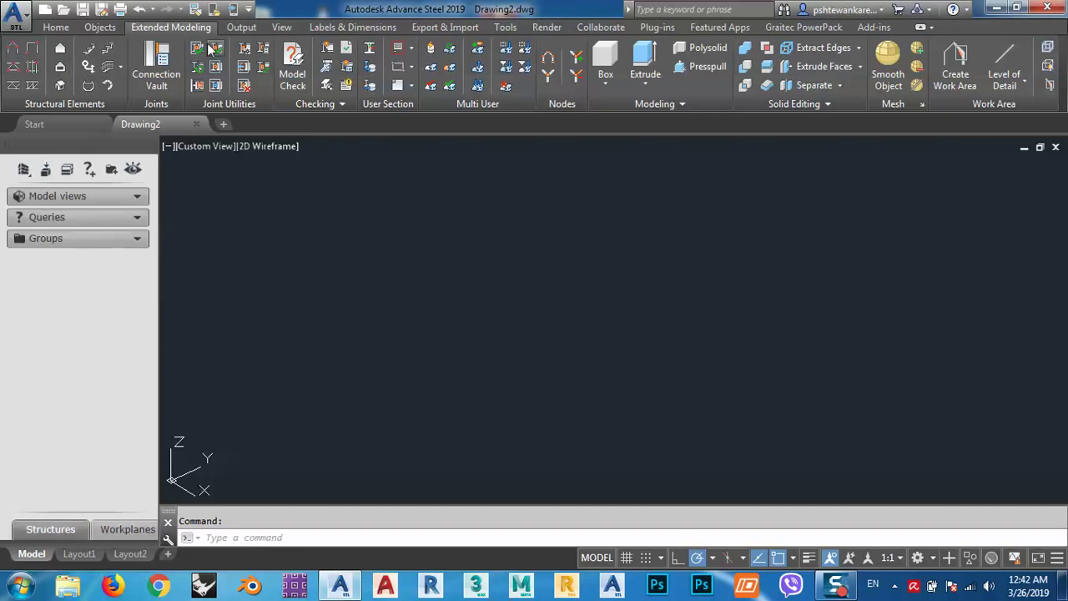
# Turn on the ViewCube and set the model view to Top
pyautogui.click(284, 27)
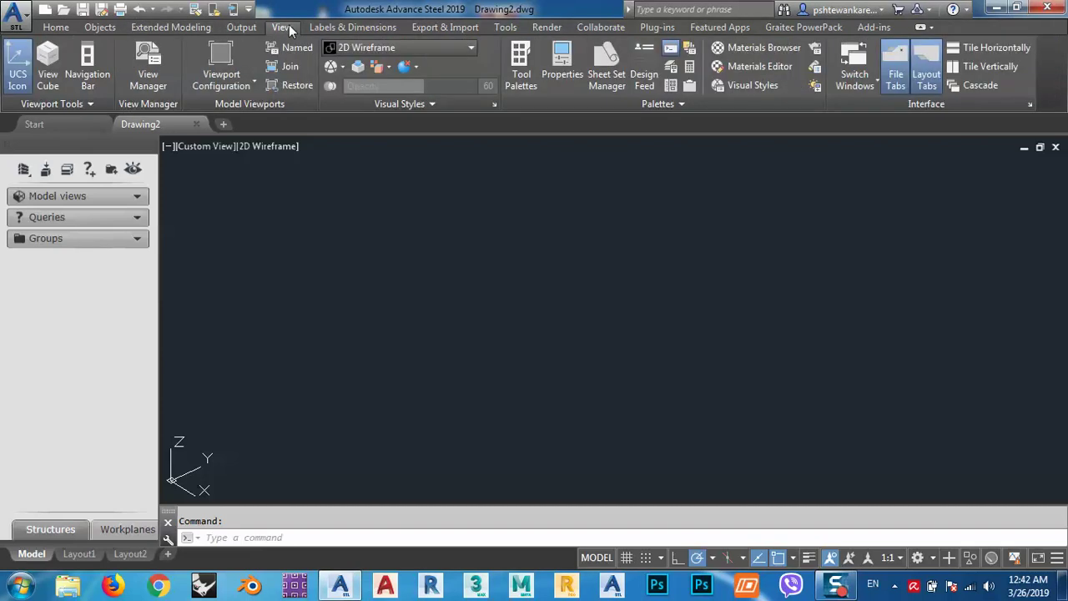
pyautogui.click(53, 65)
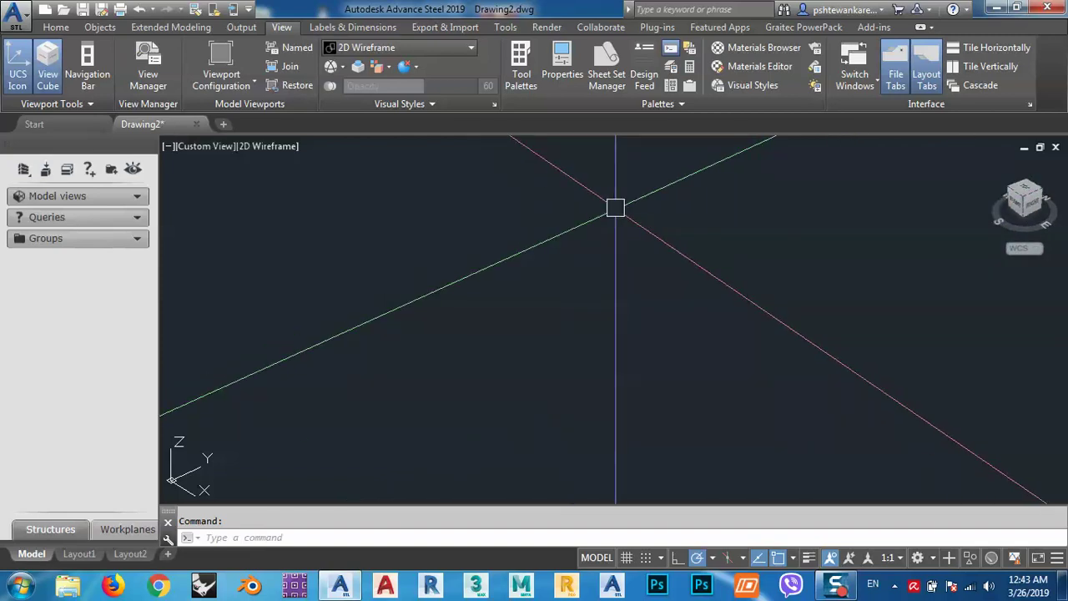
pyautogui.click(50, 28)
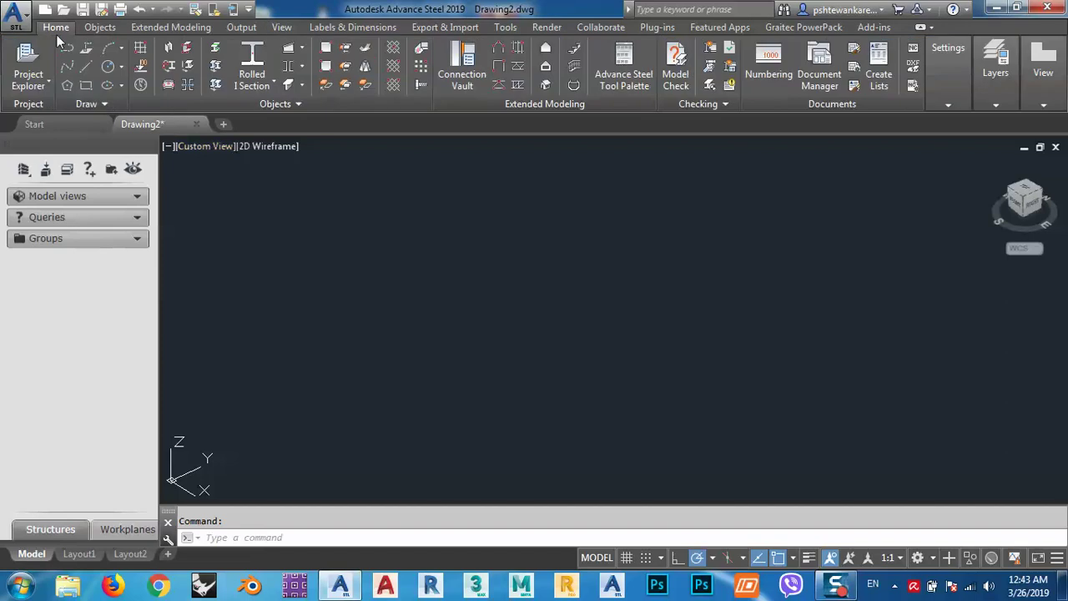
pyautogui.click(1026, 194)
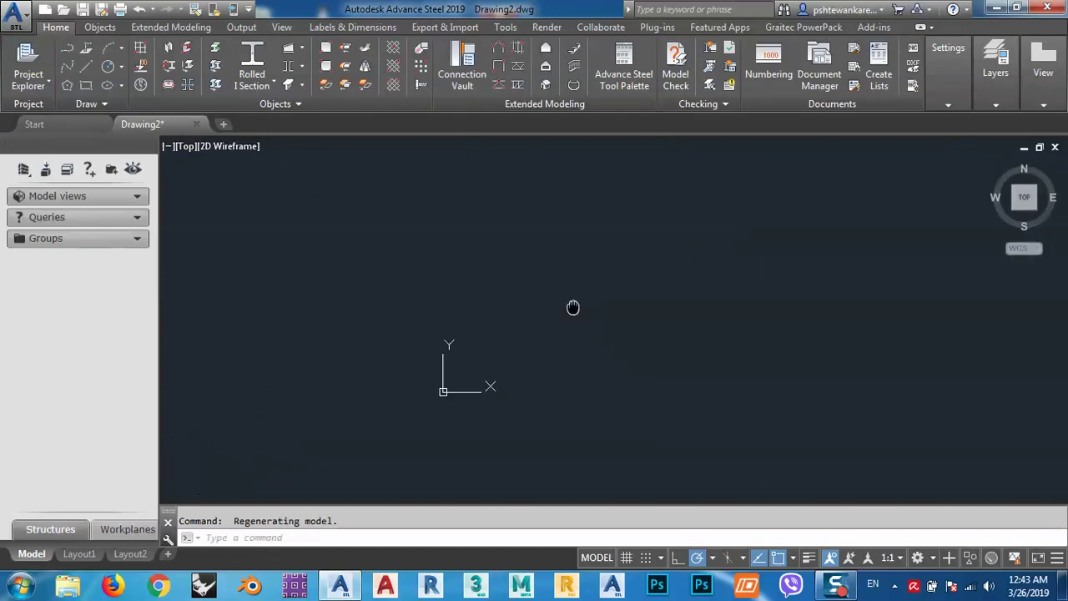
pyautogui.click(101, 28)
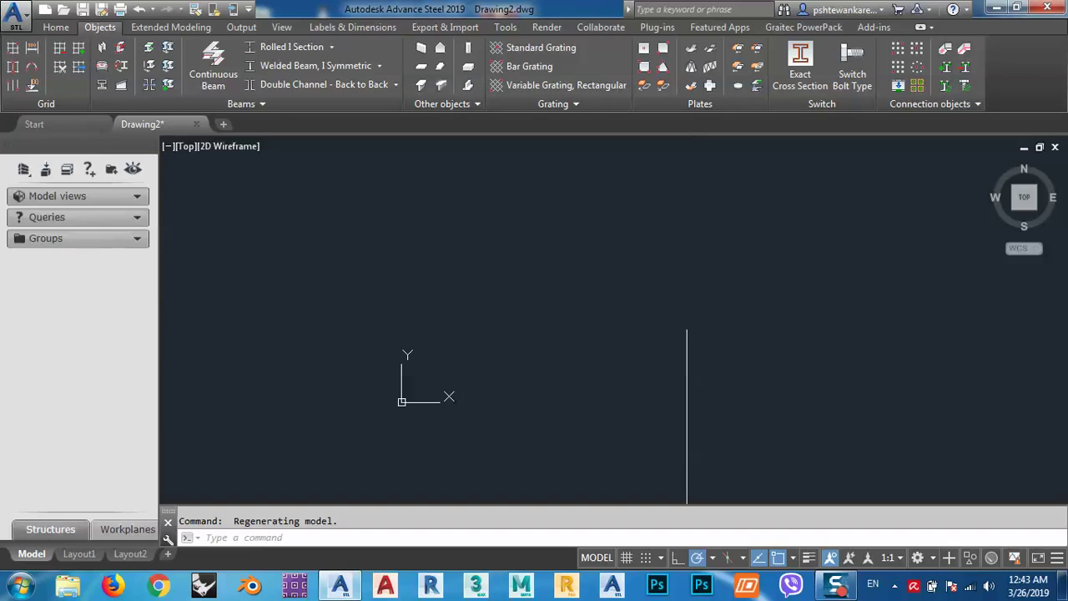
pyautogui.moveTo(686, 322); pyautogui.dragTo(643, 328, button='middle')
pyautogui.write('re')
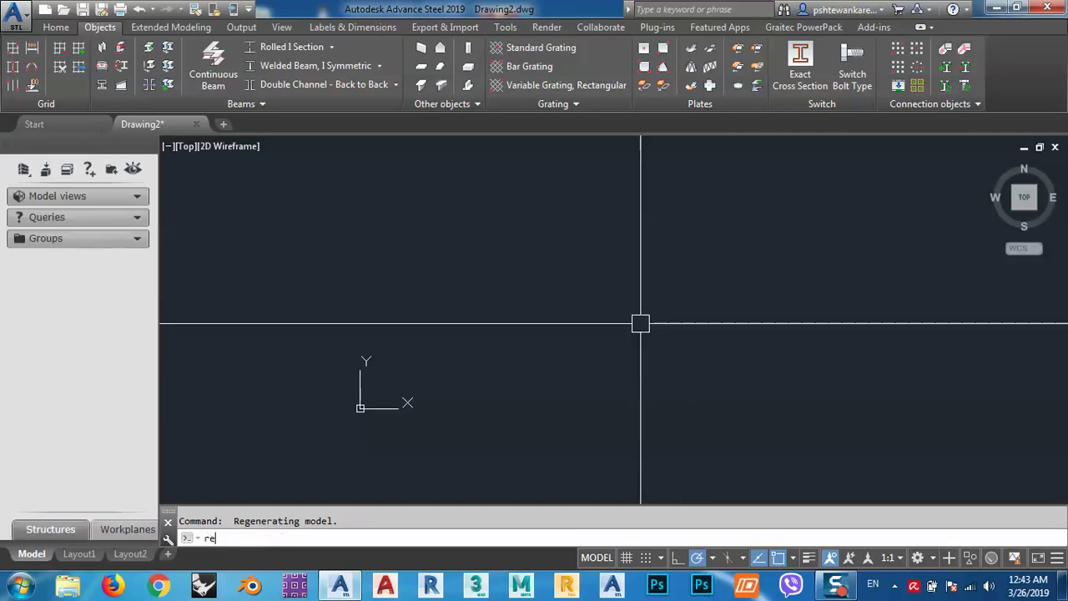
pyautogui.write('c')
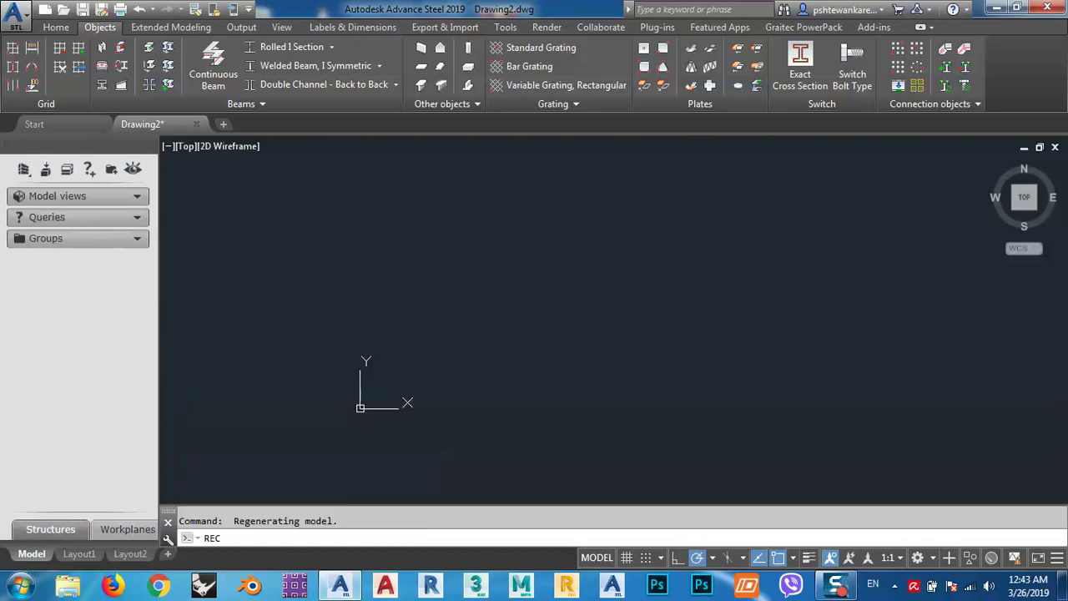
pyautogui.press('Return')
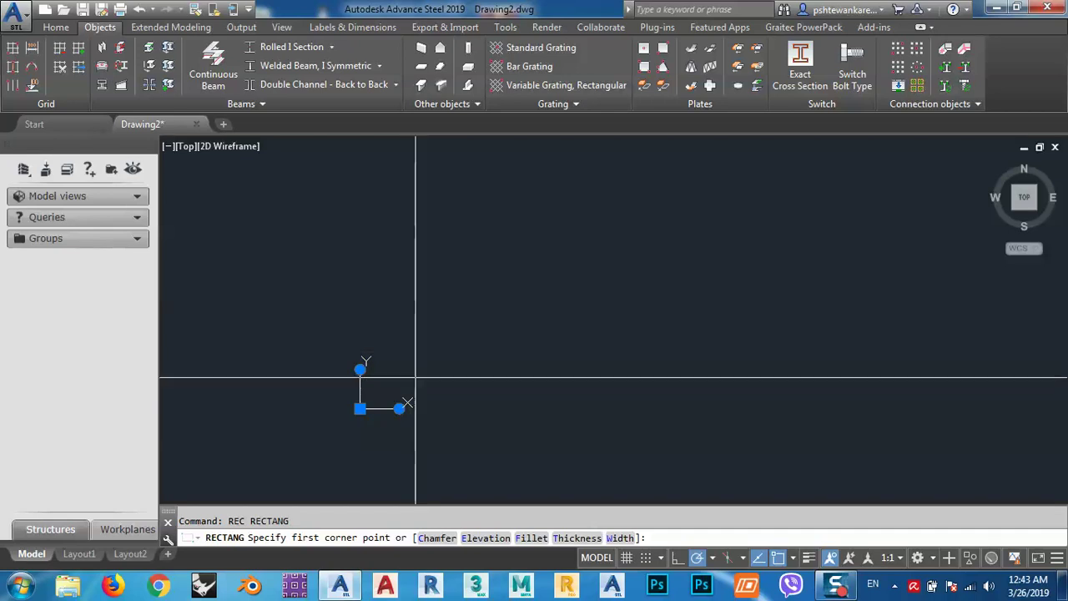
pyautogui.press('Escape')
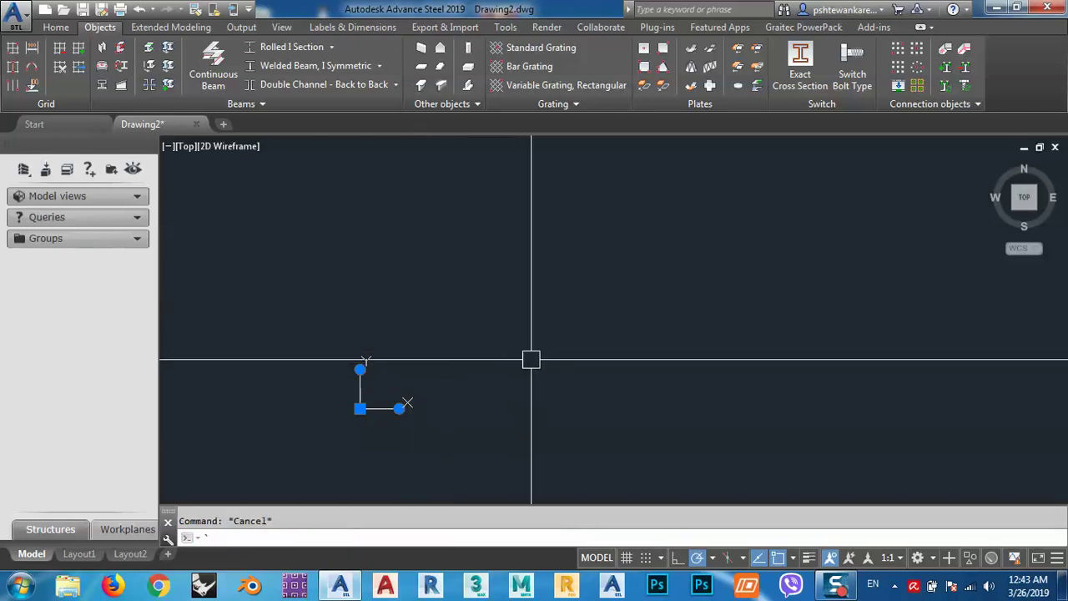
# Draw a rectangle near the UCS origin with a length of 2500 and a width of 20000
pyautogui.write('RE')
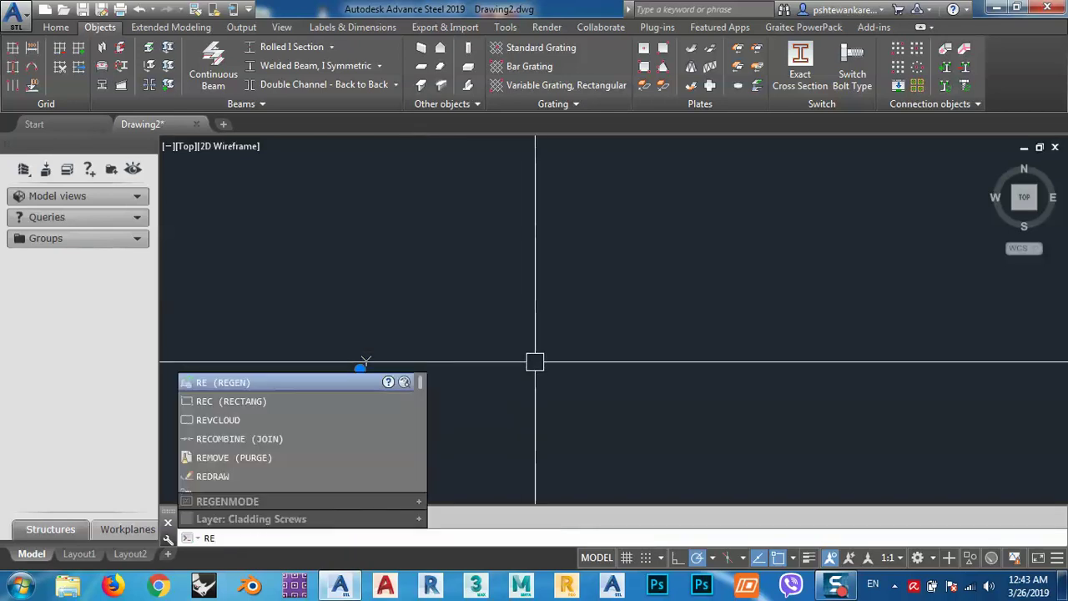
pyautogui.write('x')
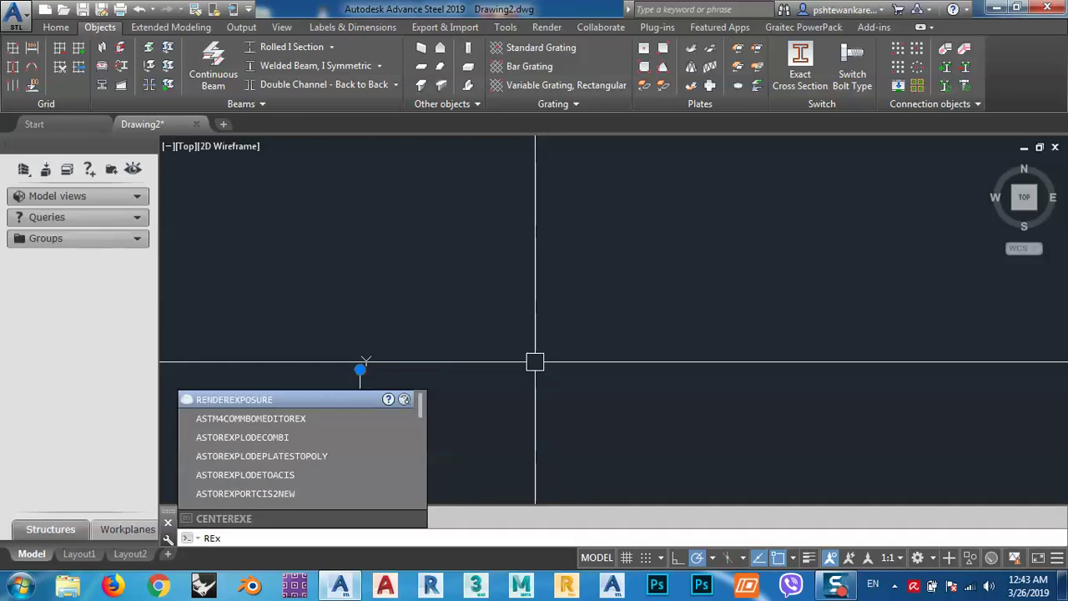
pyautogui.press('BackSpace')
pyautogui.write('C')
pyautogui.press('Return')
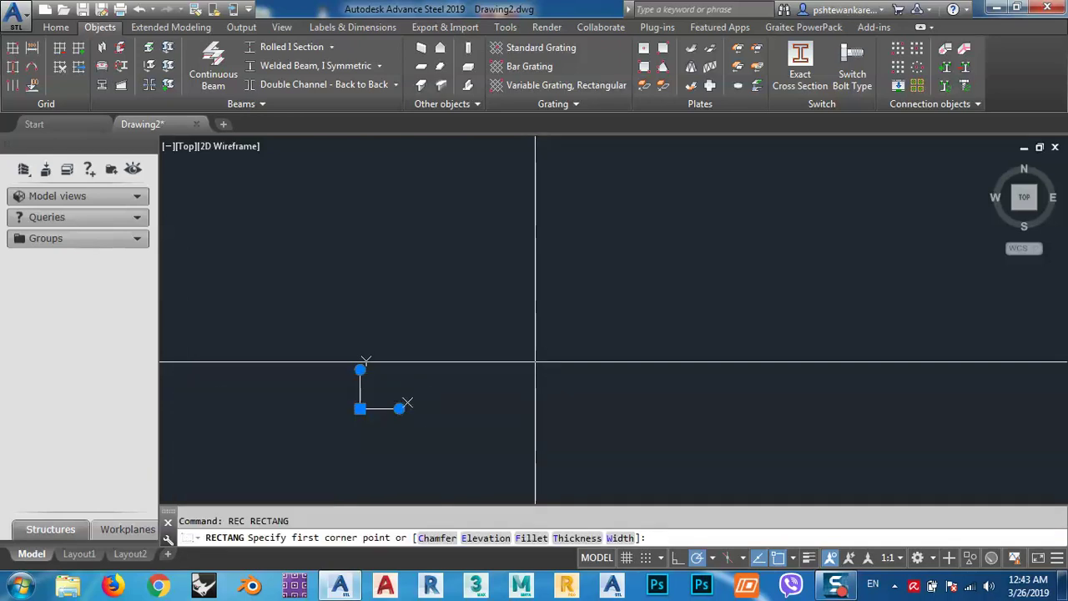
pyautogui.click(444, 377)
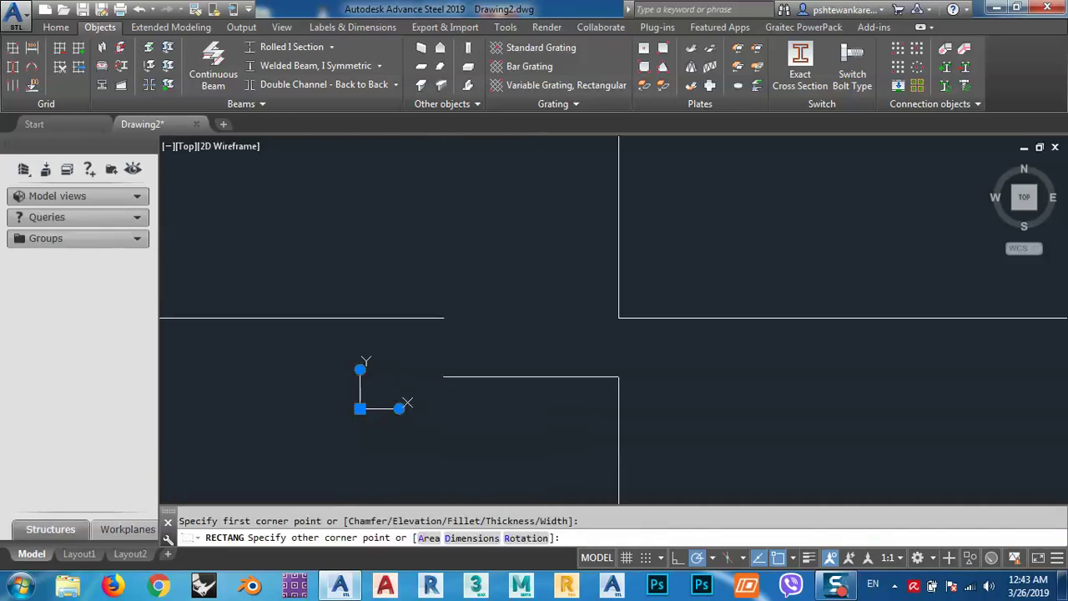
pyautogui.write('d')
pyautogui.press('Return')
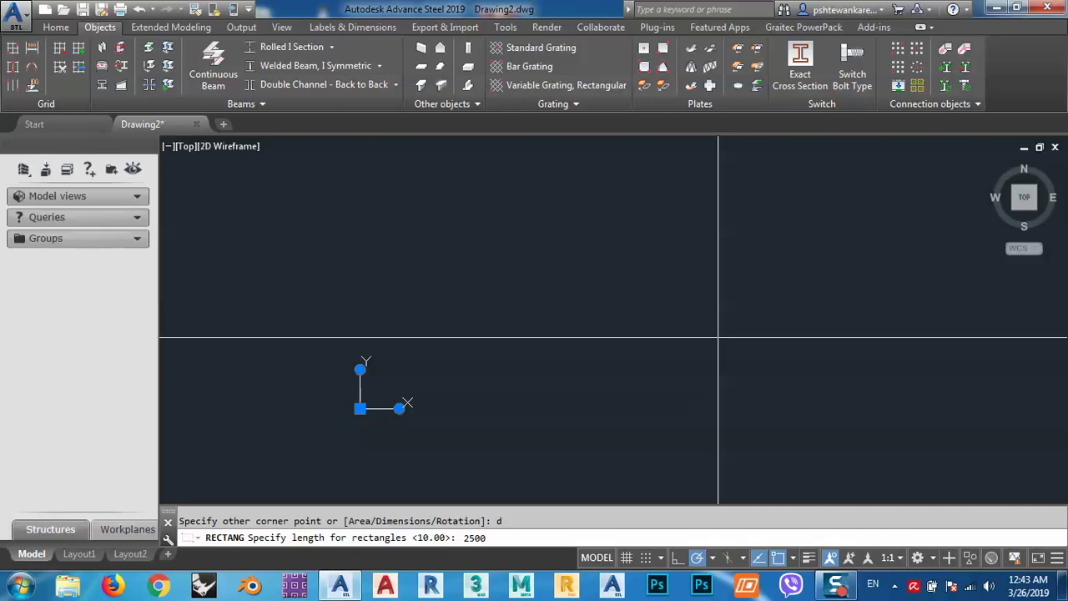
pyautogui.press('Return')
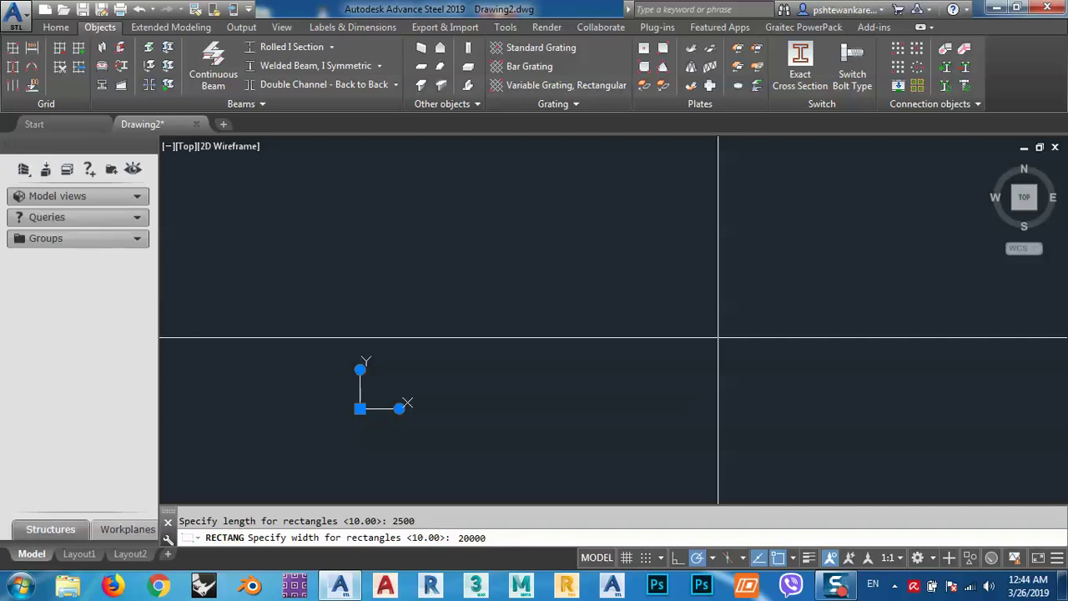
pyautogui.write('20000')
pyautogui.press('Return')
pyautogui.scroll(-4, 564, 338)
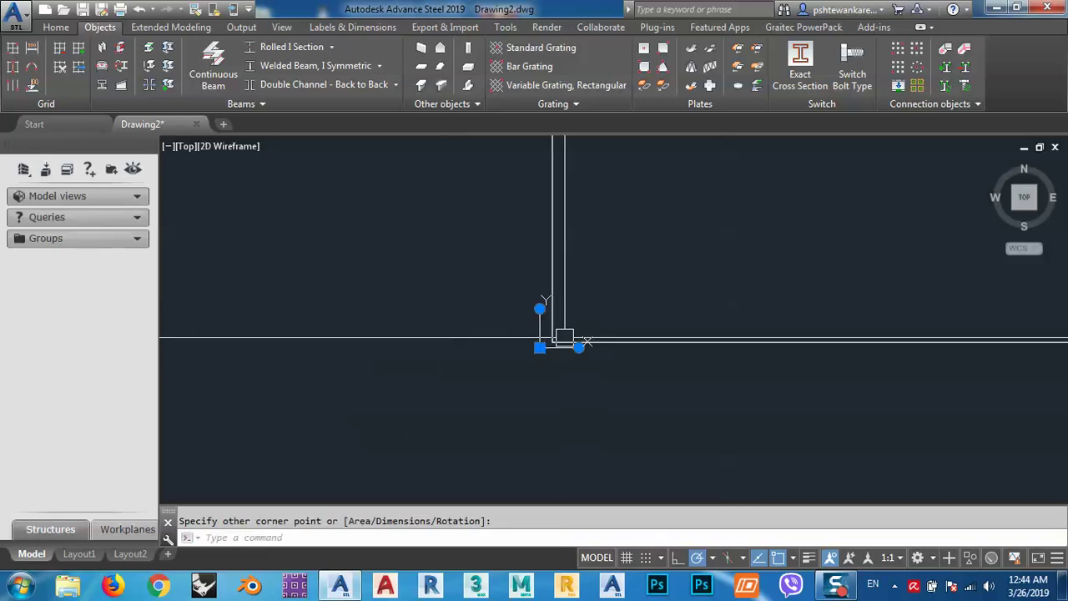
# Erase the narrow rectangle beside the UCS origin
pyautogui.click(544, 346)
pyautogui.scroll(4, 500, 389)
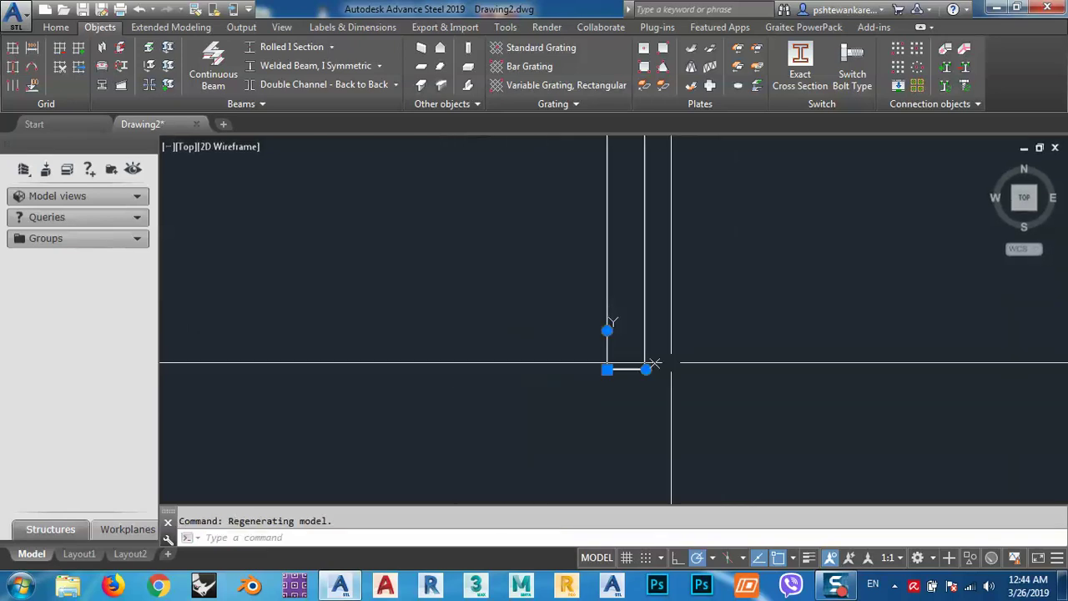
pyautogui.moveTo(703, 315); pyautogui.dragTo(627, 353, button='middle')
pyautogui.scroll(-5, 635, 342)
pyautogui.press('Escape')
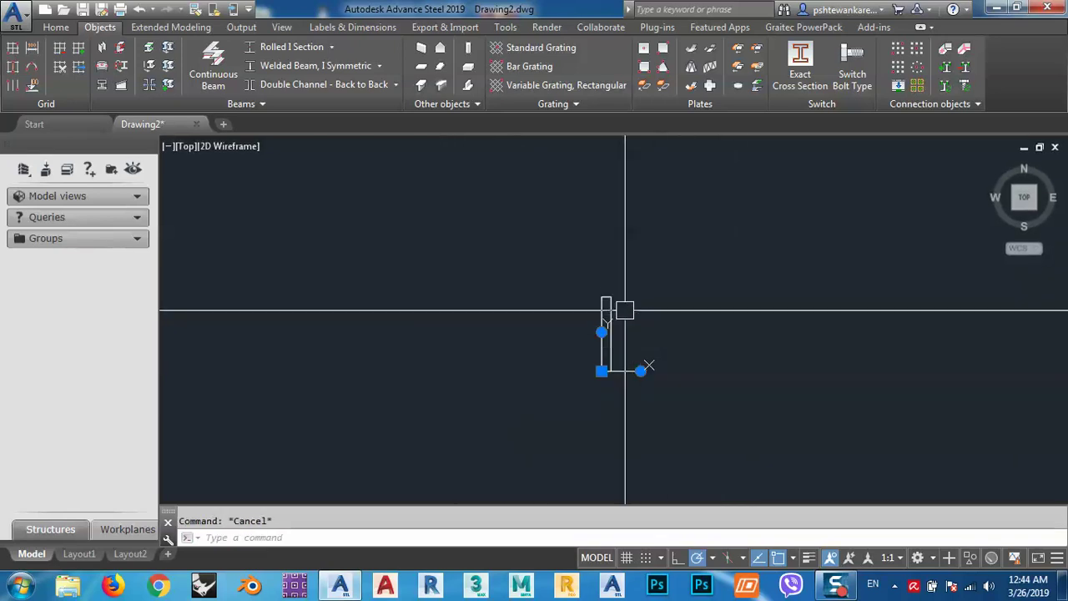
pyautogui.write('E')
pyautogui.press('Return')
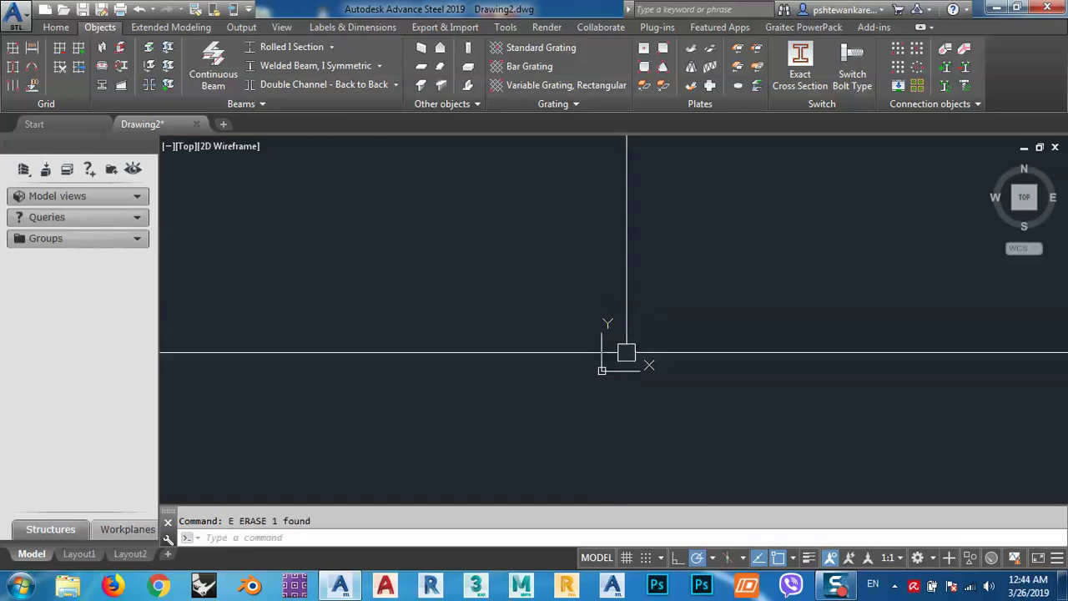
# Draw a rectangle just above the UCS origin with a length of 25000 and a width of 20000
pyautogui.write('REC')
pyautogui.press('Return')
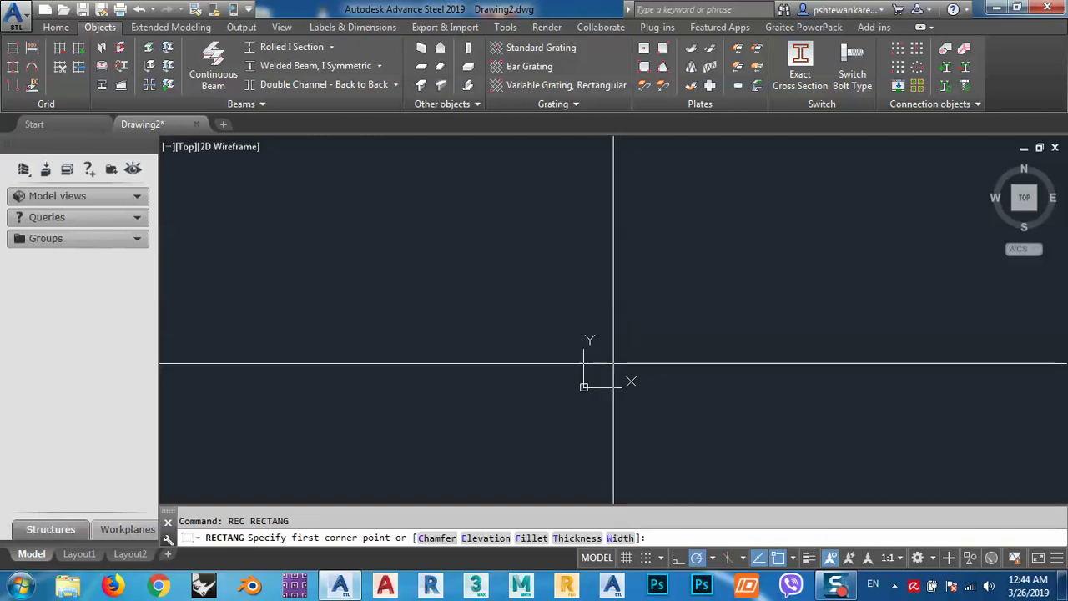
pyautogui.click(583, 393)
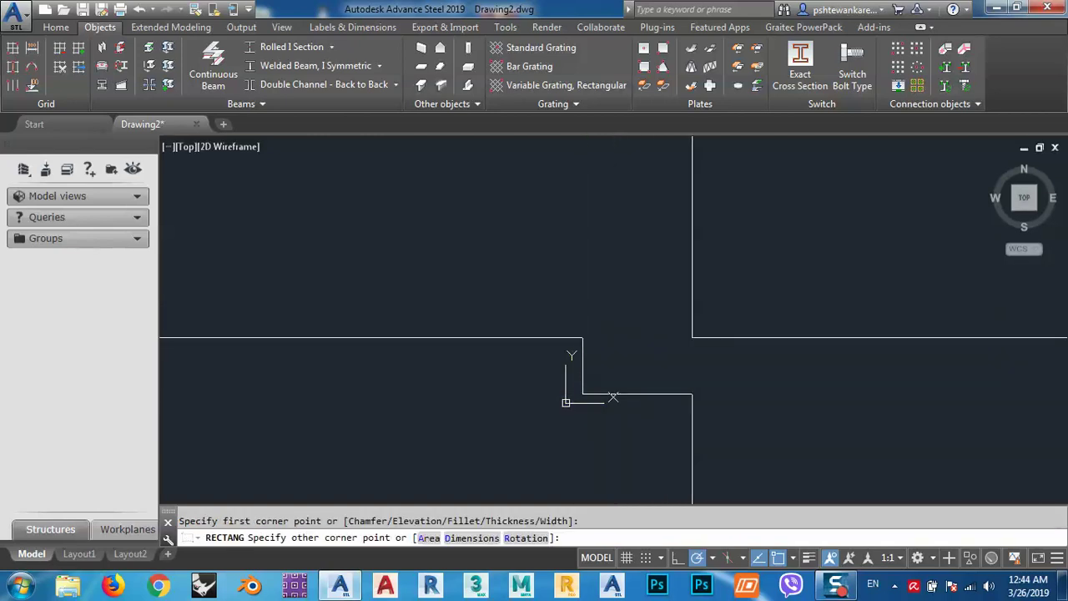
pyautogui.write('d')
pyautogui.press('Return')
pyautogui.write('25')
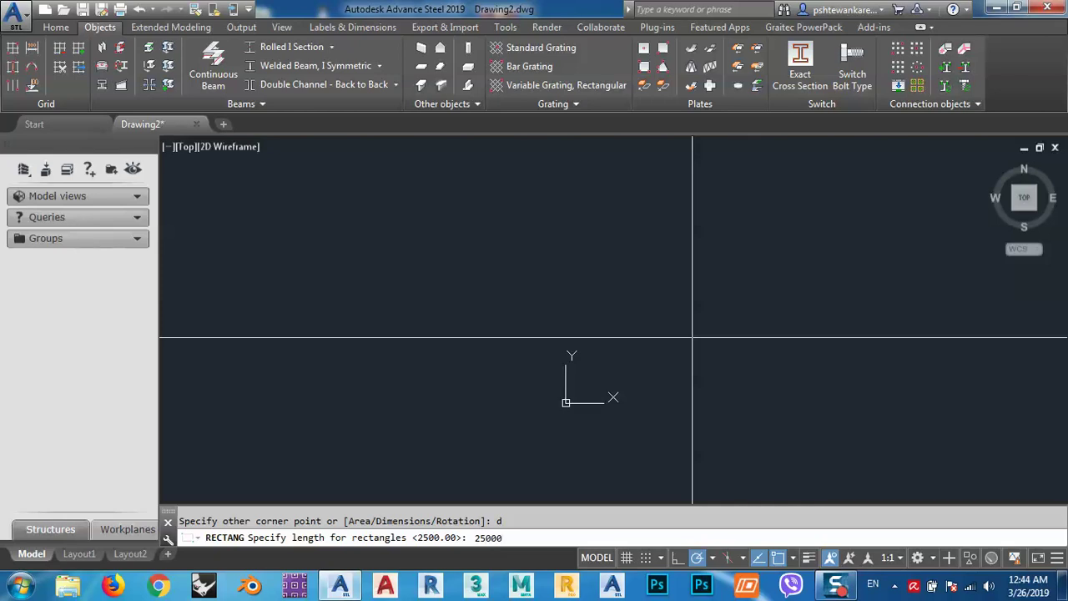
pyautogui.press('Return')
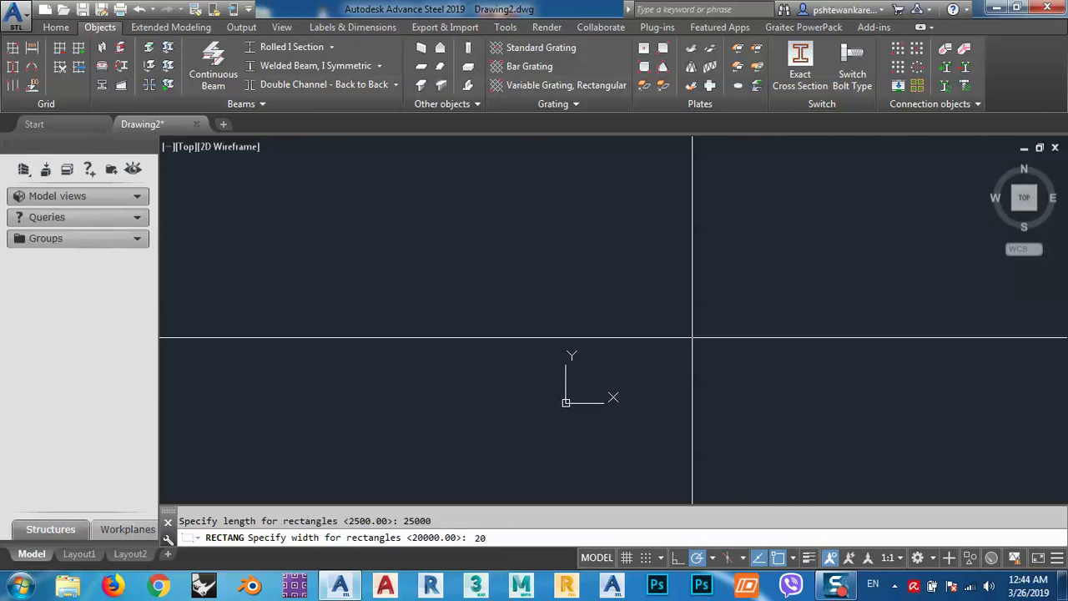
pyautogui.write('2000')
pyautogui.press('Return')
pyautogui.click(594, 359)
pyautogui.scroll(-3, 593, 358)
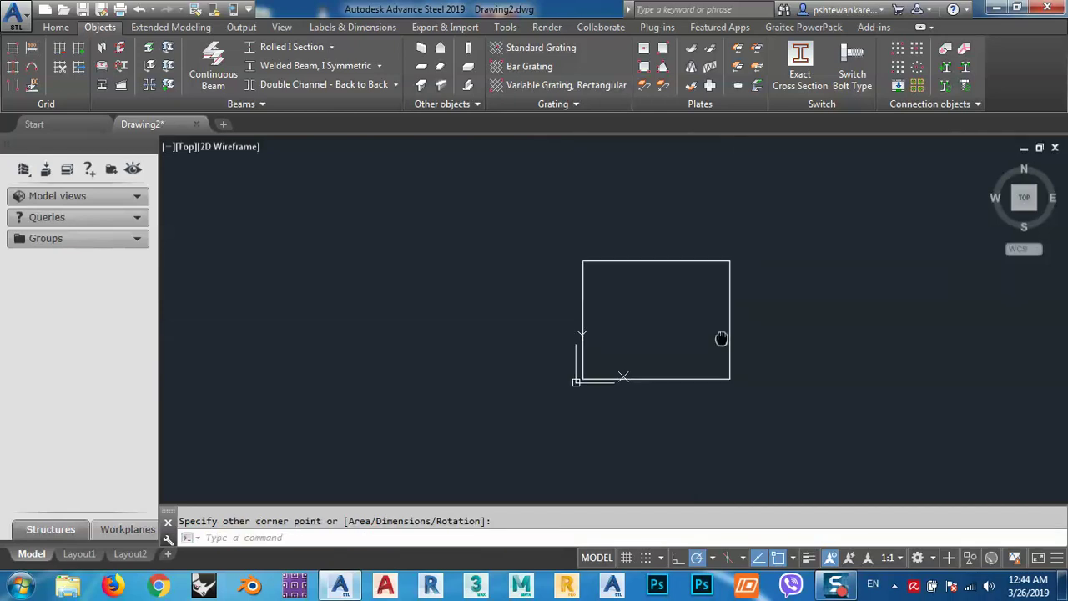
# Move the rectangle up and to the right, clear of the UCS origin
pyautogui.click(701, 281)
pyautogui.moveTo(720, 338)
pyautogui.mouseDown(button='middle')
pyautogui.moveTo(674, 367)
pyautogui.moveTo(605, 361)
pyautogui.mouseUp(button='middle')
pyautogui.click(643, 345)
pyautogui.write('m')
pyautogui.press('Return')
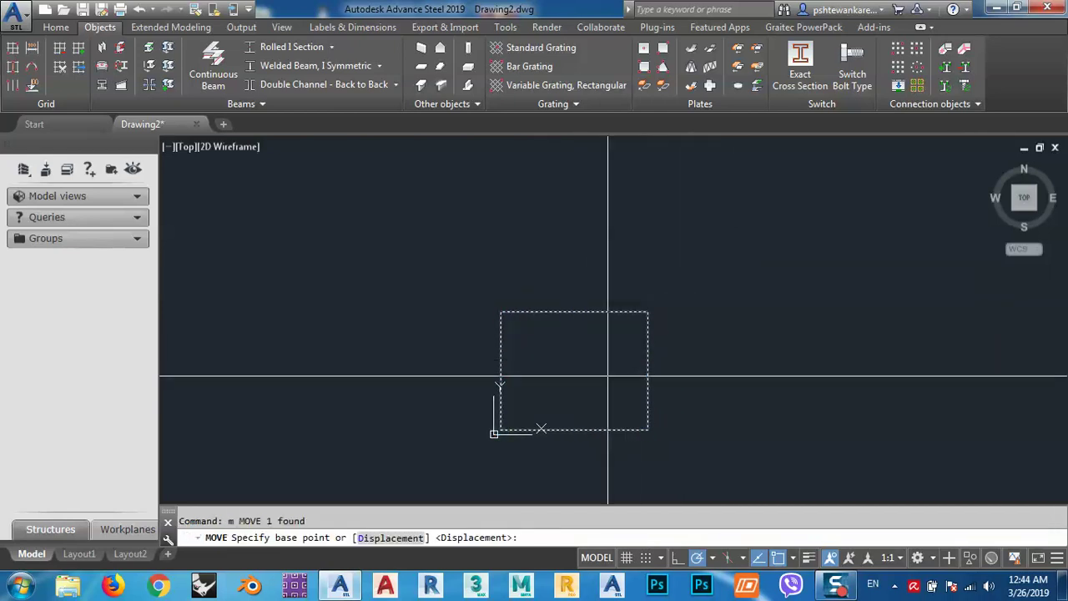
pyautogui.click(605, 360)
pyautogui.click(655, 324)
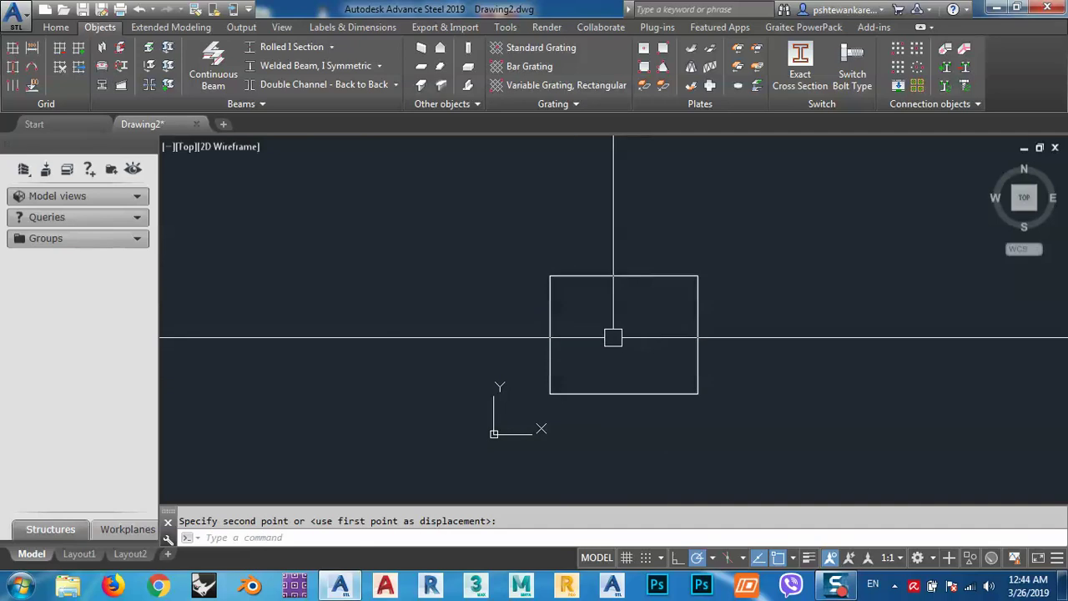
# Create a rectangular building grid spanning the rectangle from its lower-left corner to its upper-right corner
pyautogui.moveTo(613, 333)
pyautogui.mouseDown(button='middle')
pyautogui.moveTo(598, 319)
pyautogui.moveTo(608, 318)
pyautogui.mouseUp(button='middle')
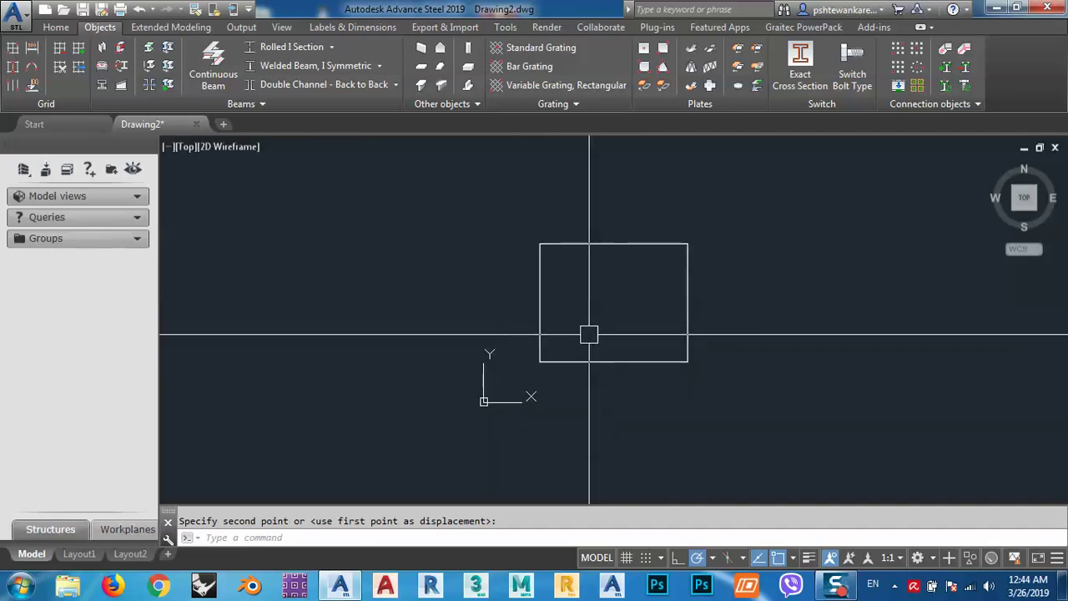
pyautogui.scroll(2, 588, 331)
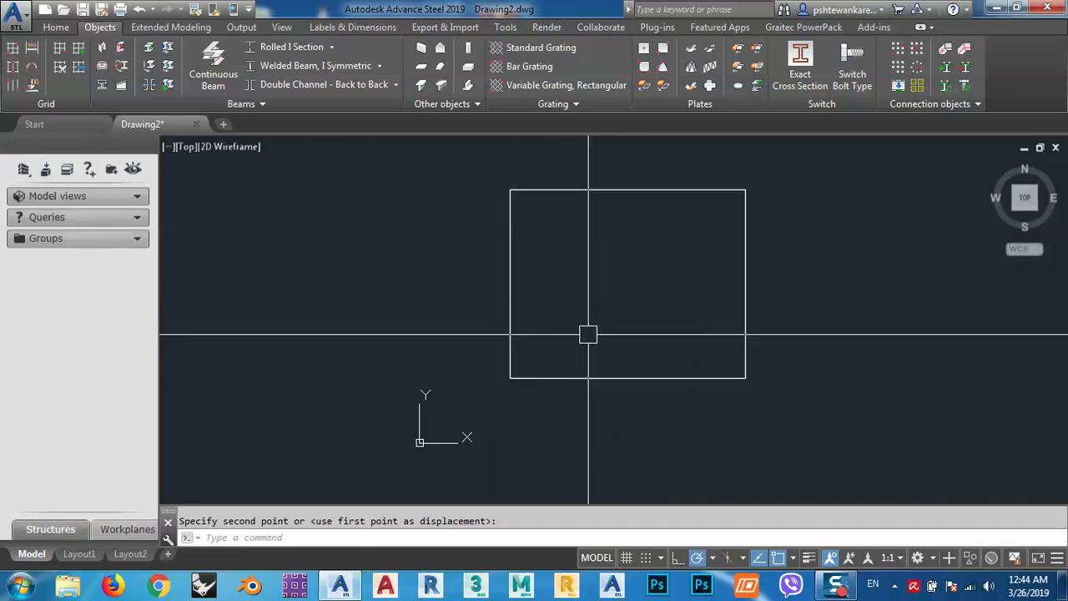
pyautogui.click(13, 50)
pyautogui.click(510, 378)
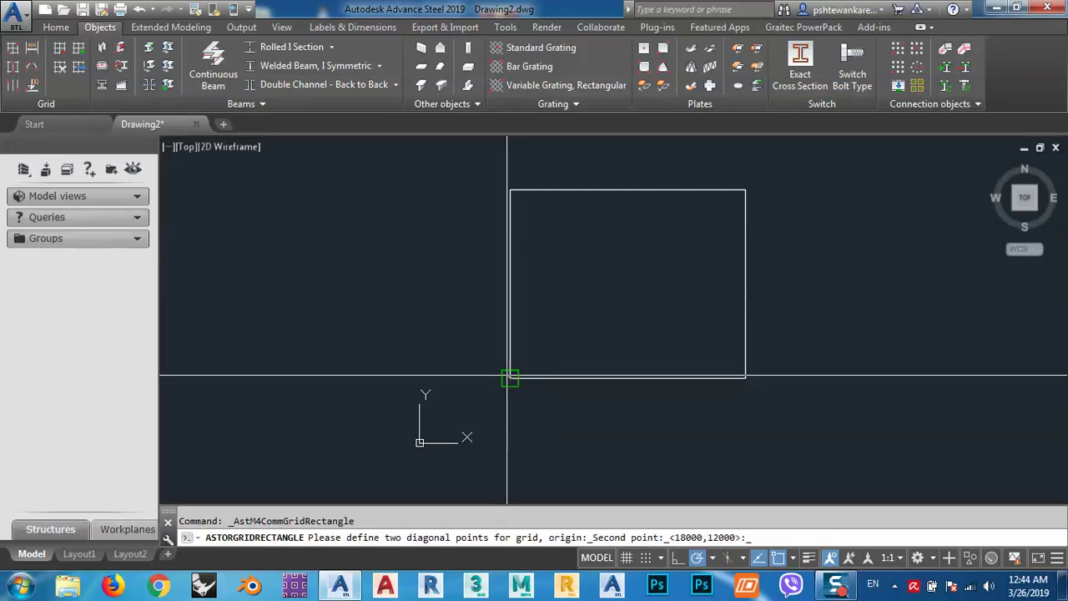
pyautogui.click(745, 190)
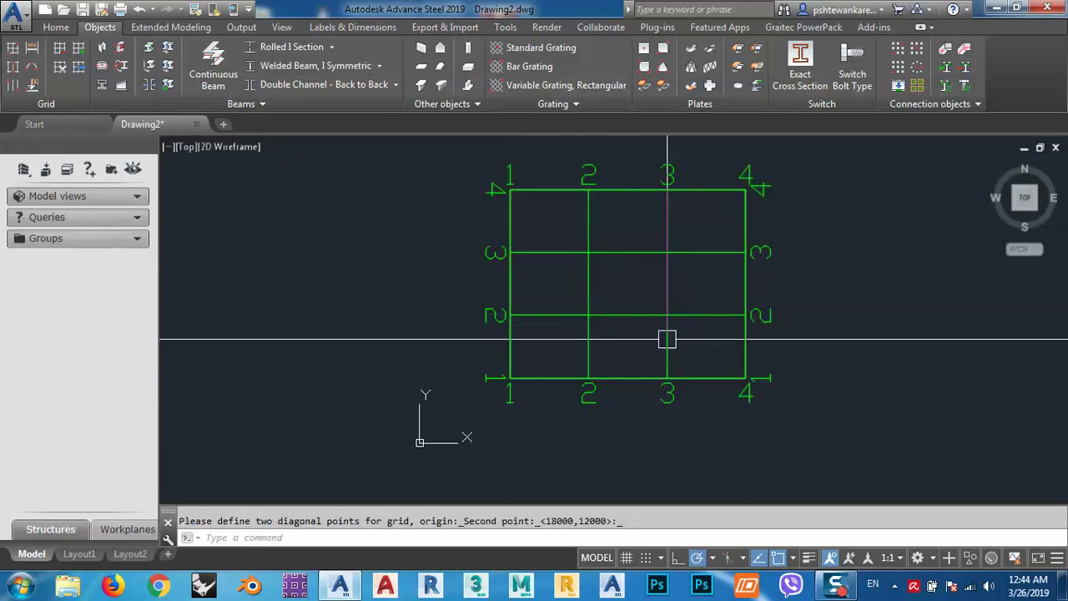
# Set the number of vertical grid lines in the numbered X-direction sequence to 5
pyautogui.moveTo(668, 336); pyautogui.dragTo(662, 343, button='middle')
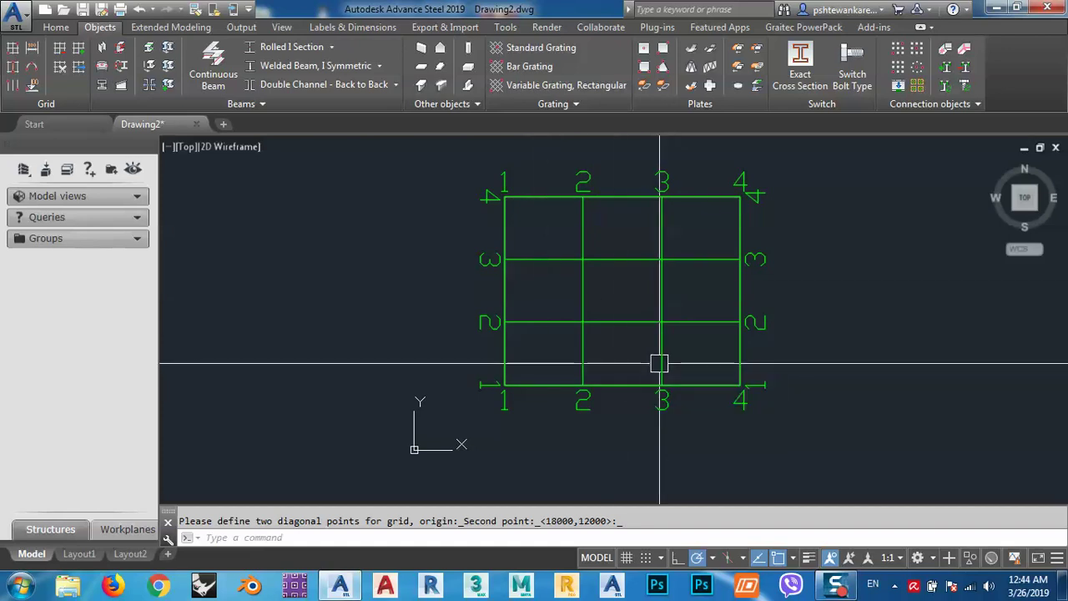
pyautogui.press('Return')
pyautogui.doubleClick(579, 359)
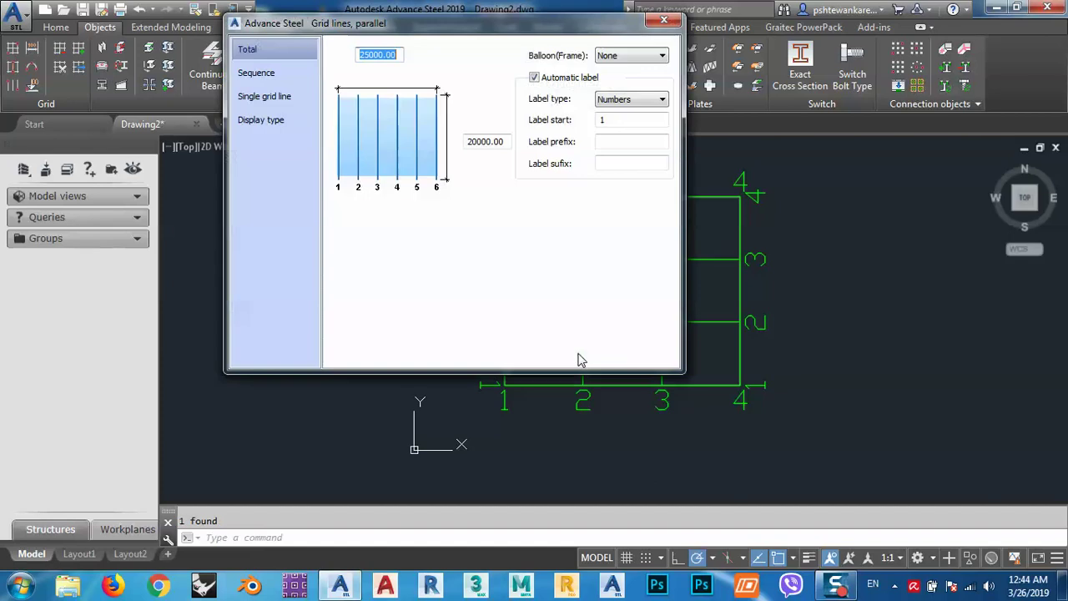
pyautogui.click(277, 74)
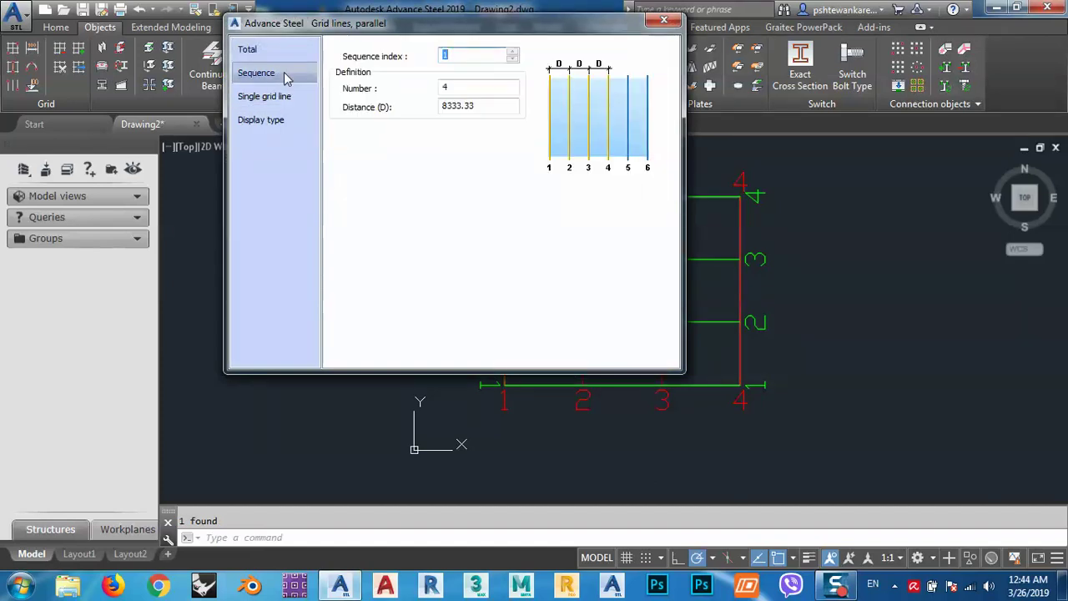
pyautogui.click(446, 87)
pyautogui.moveTo(366, 22); pyautogui.dragTo(179, 35)
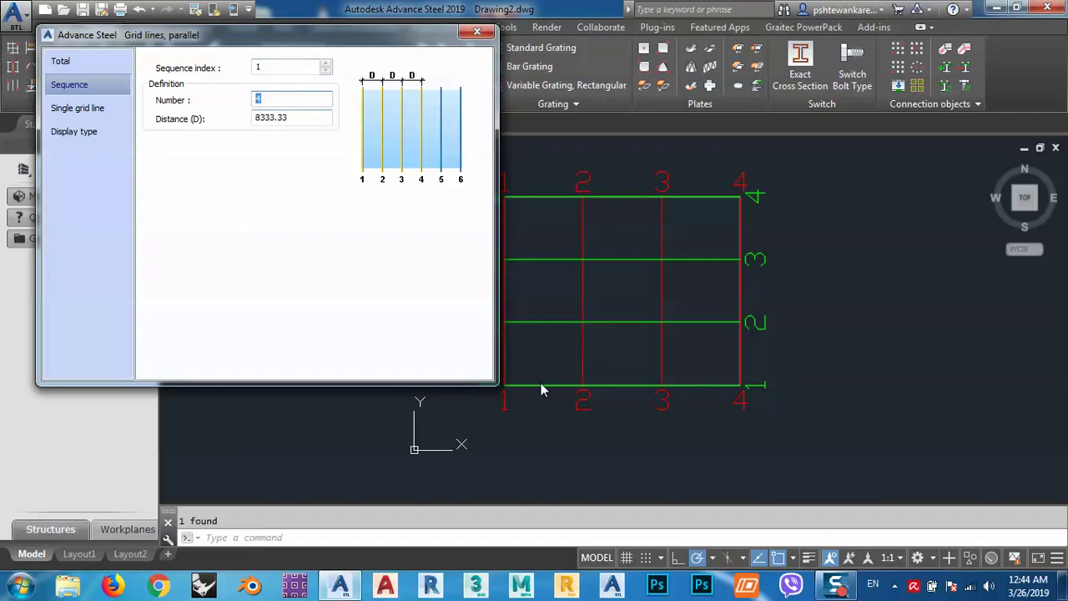
pyautogui.click(306, 119)
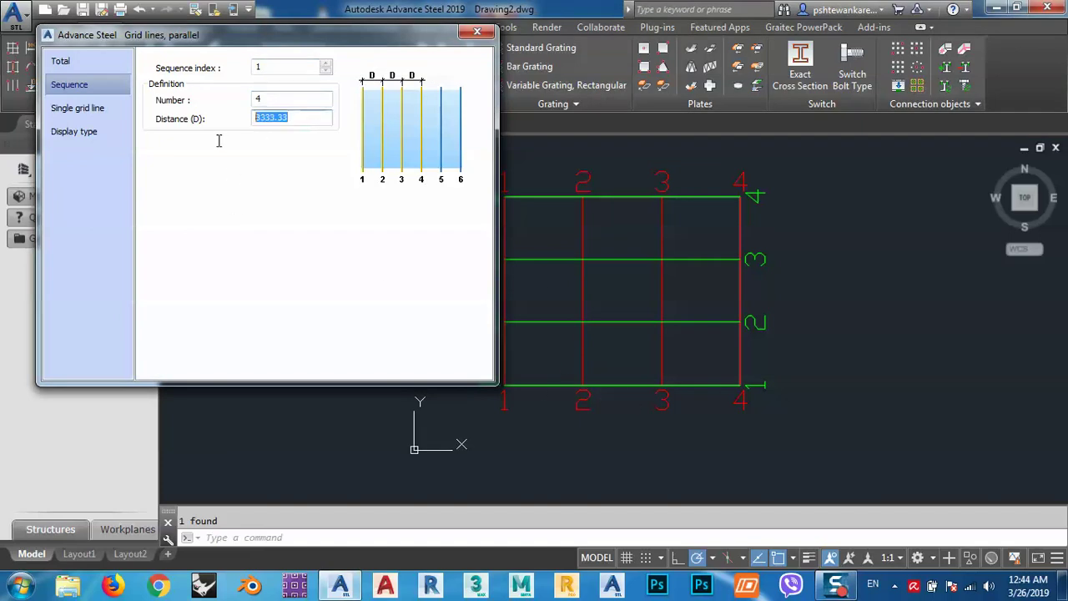
pyautogui.click(273, 98)
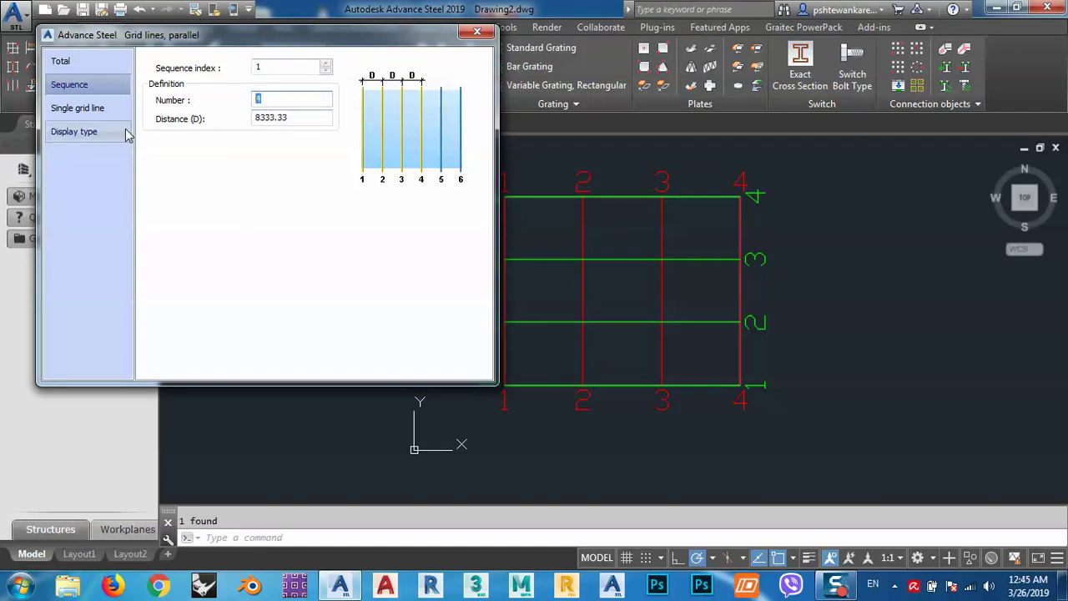
pyautogui.write('5')
pyautogui.click(307, 117)
pyautogui.click(292, 118)
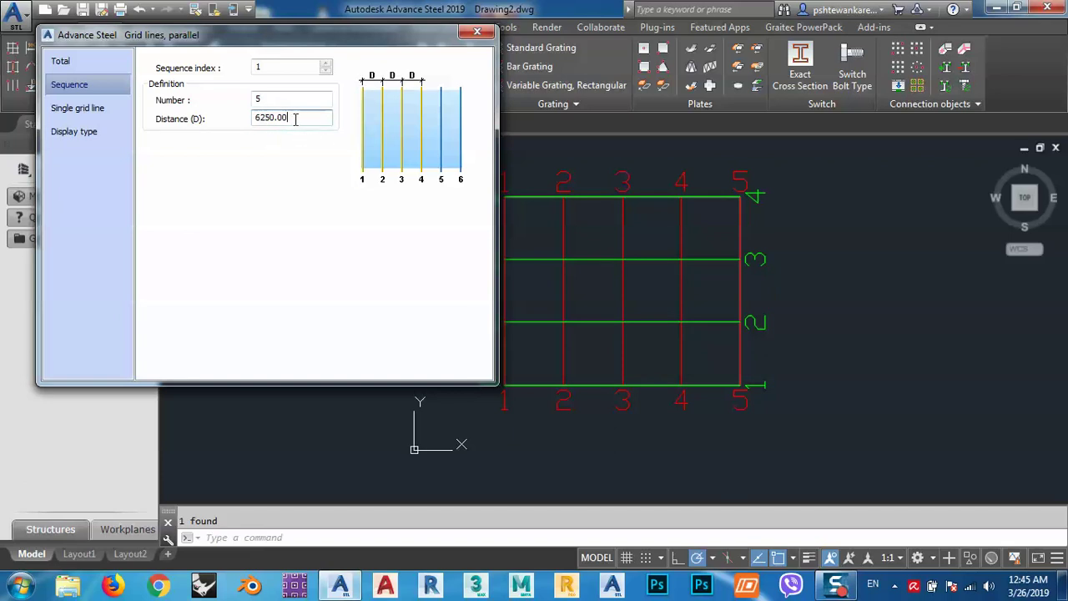
pyautogui.press('Return')
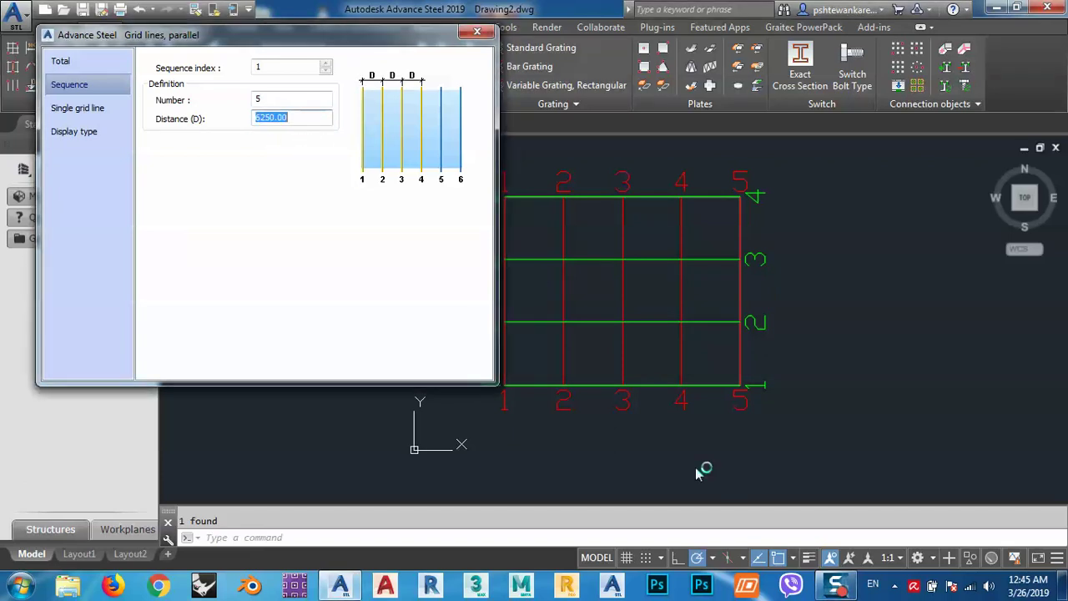
pyautogui.click(470, 31)
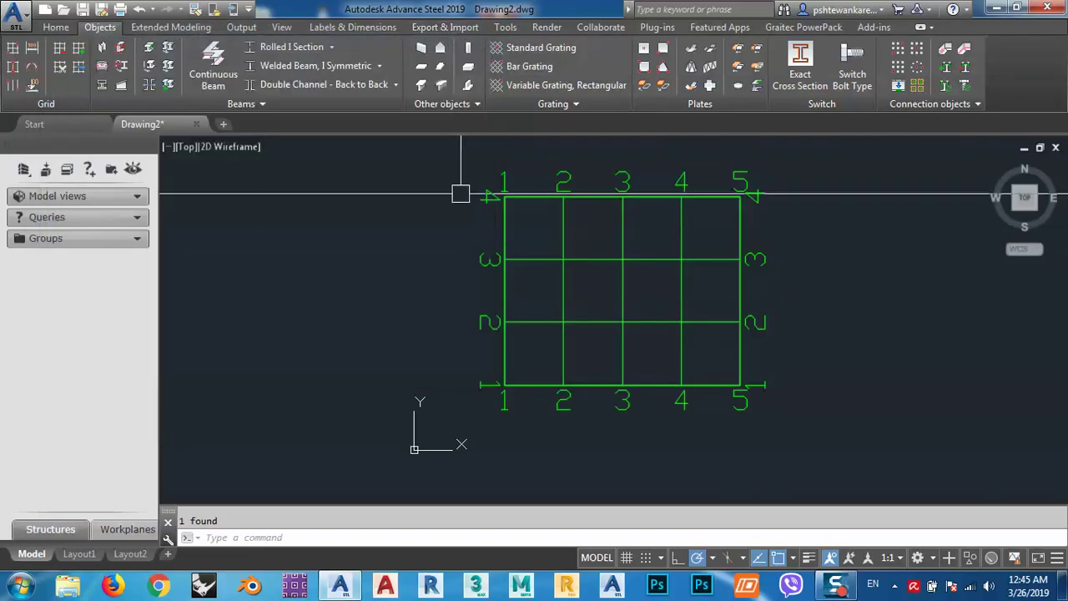
pyautogui.doubleClick(565, 371)
pyautogui.click(84, 86)
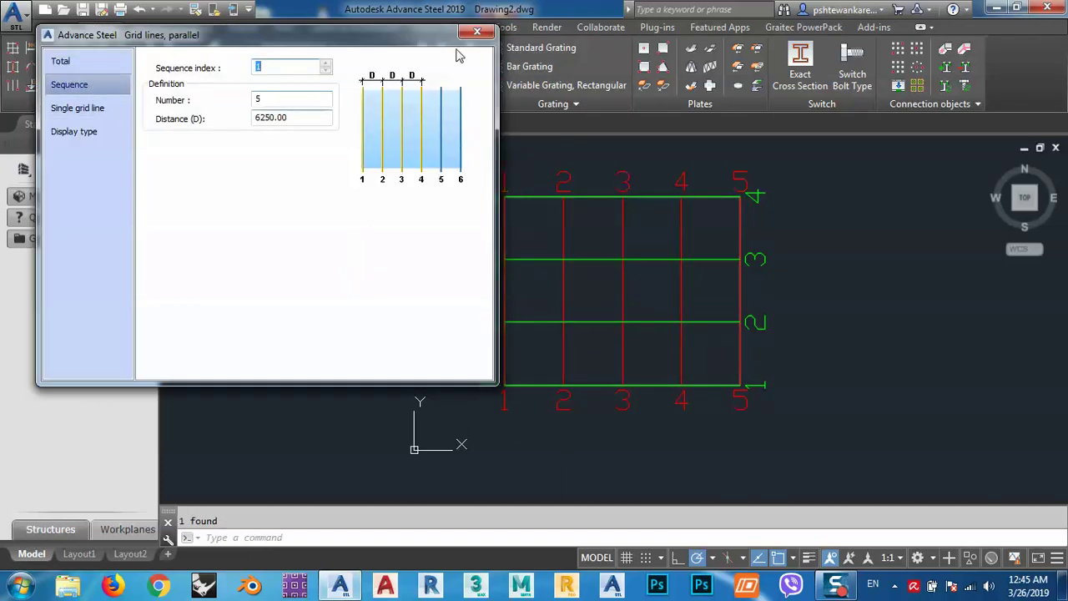
pyautogui.click(477, 31)
# Change the label type of the horizontal grid lines to capital letters starting at A
pyautogui.doubleClick(546, 262)
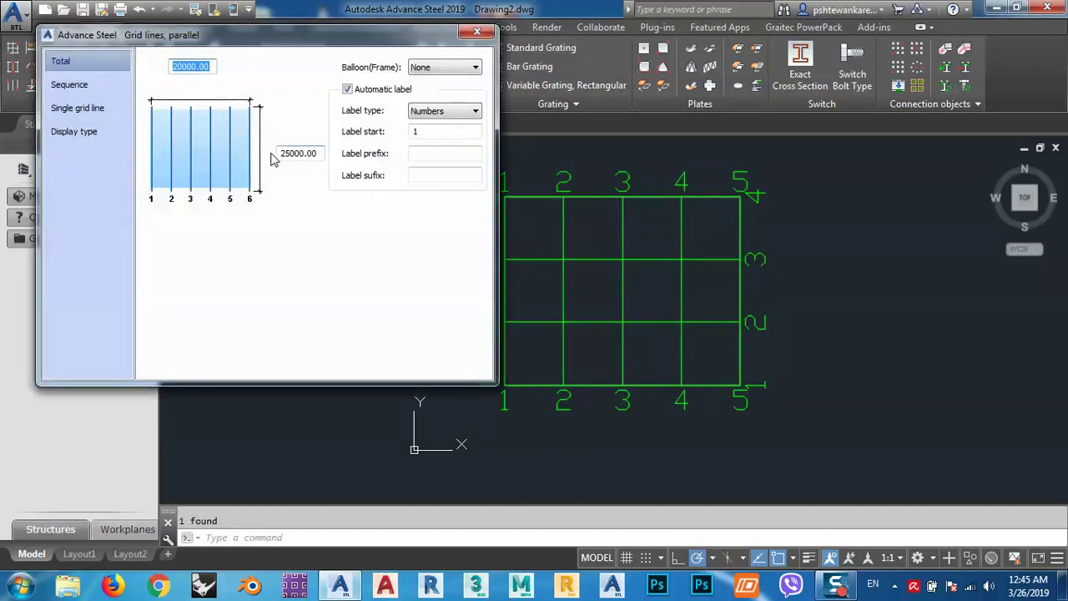
pyautogui.click(439, 111)
pyautogui.click(432, 136)
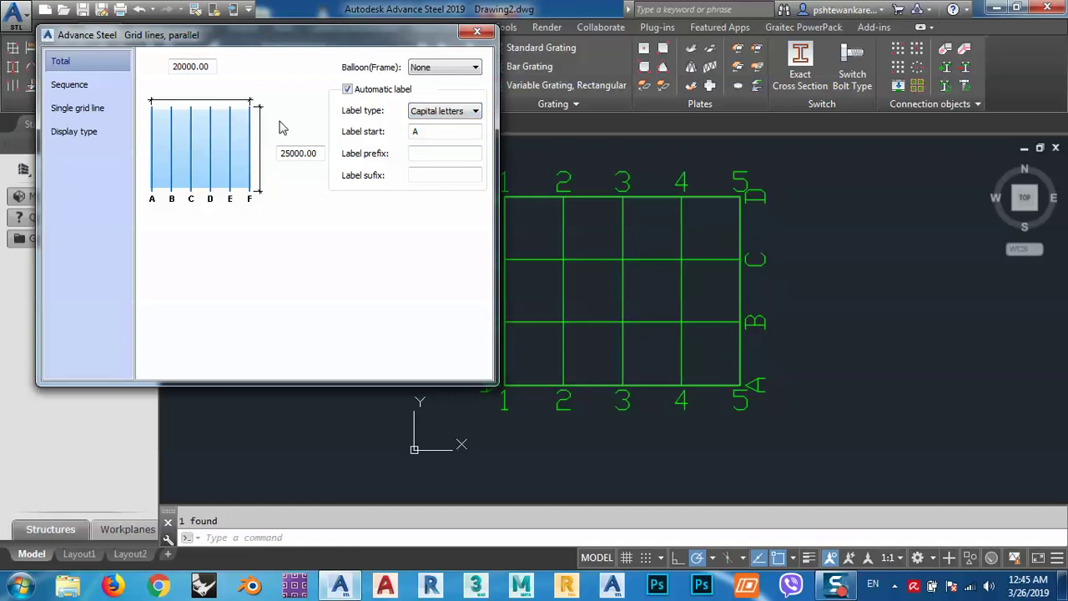
# Try five lines in the lettered grid sequence and restore the number to 4
pyautogui.click(79, 84)
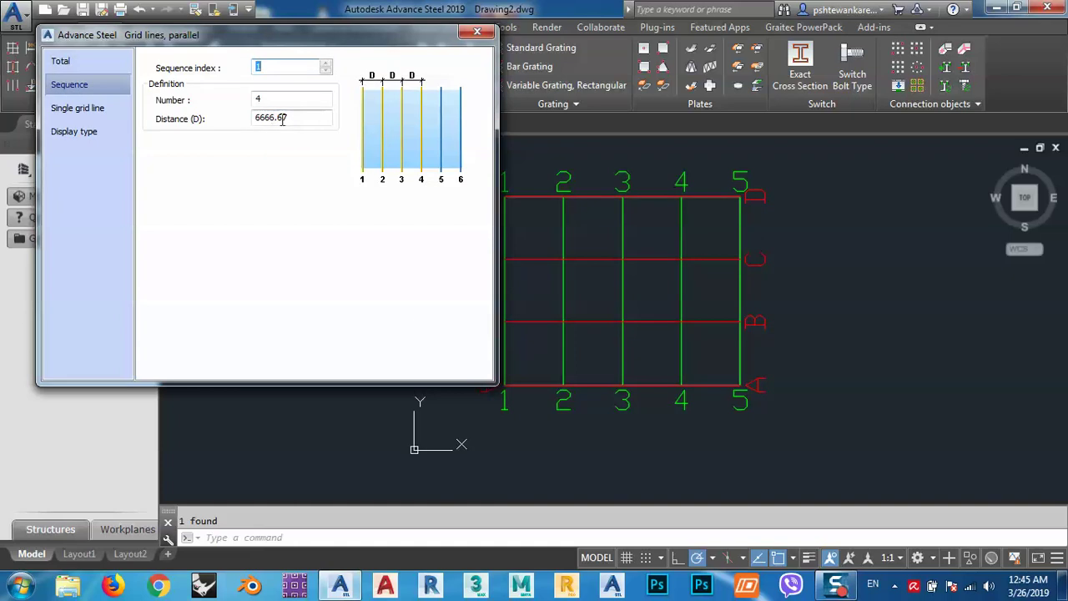
pyautogui.press('Tab')
pyautogui.moveTo(314, 41); pyautogui.dragTo(262, 60)
pyautogui.moveTo(250, 139); pyautogui.dragTo(175, 146)
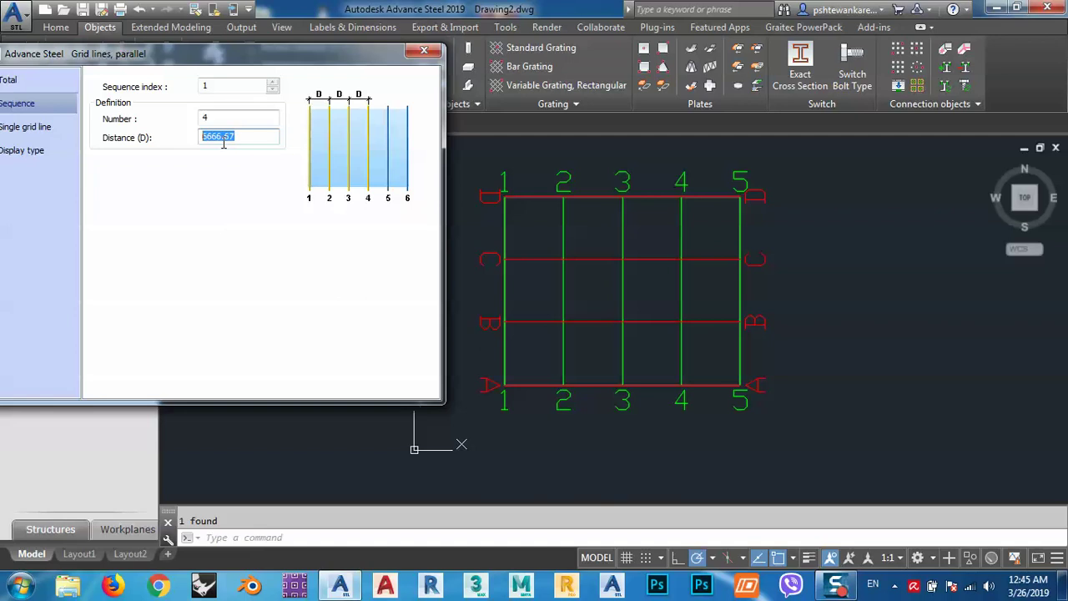
pyautogui.click(225, 119)
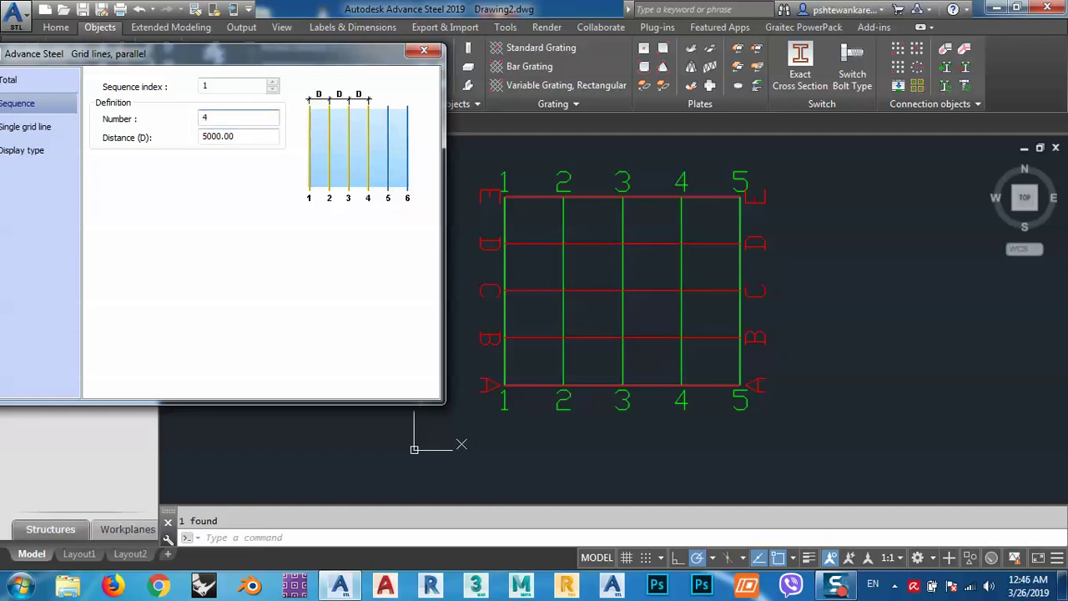
pyautogui.click(225, 119)
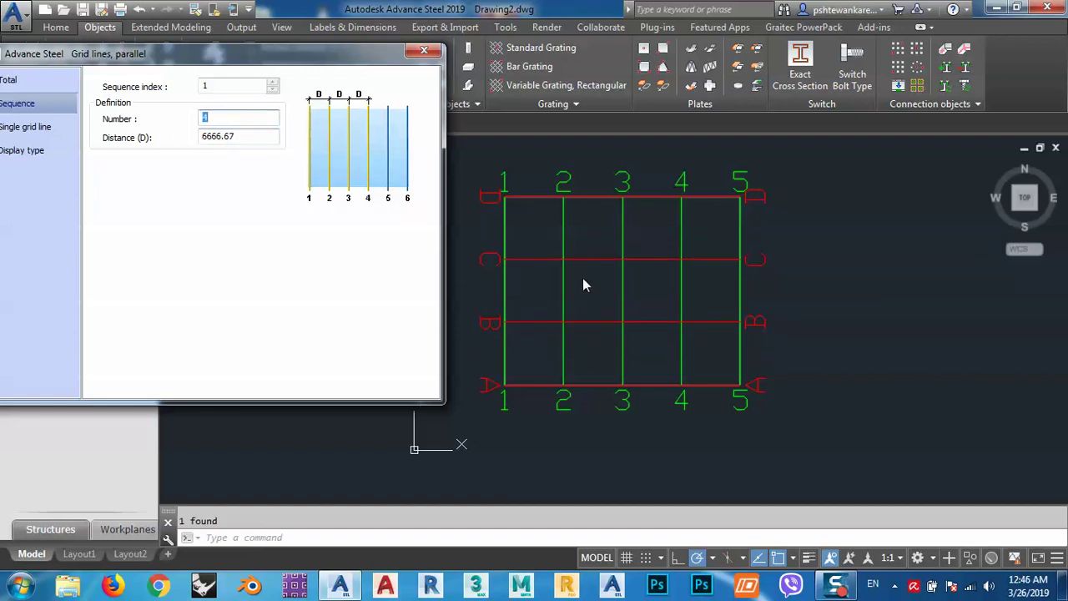
pyautogui.click(424, 51)
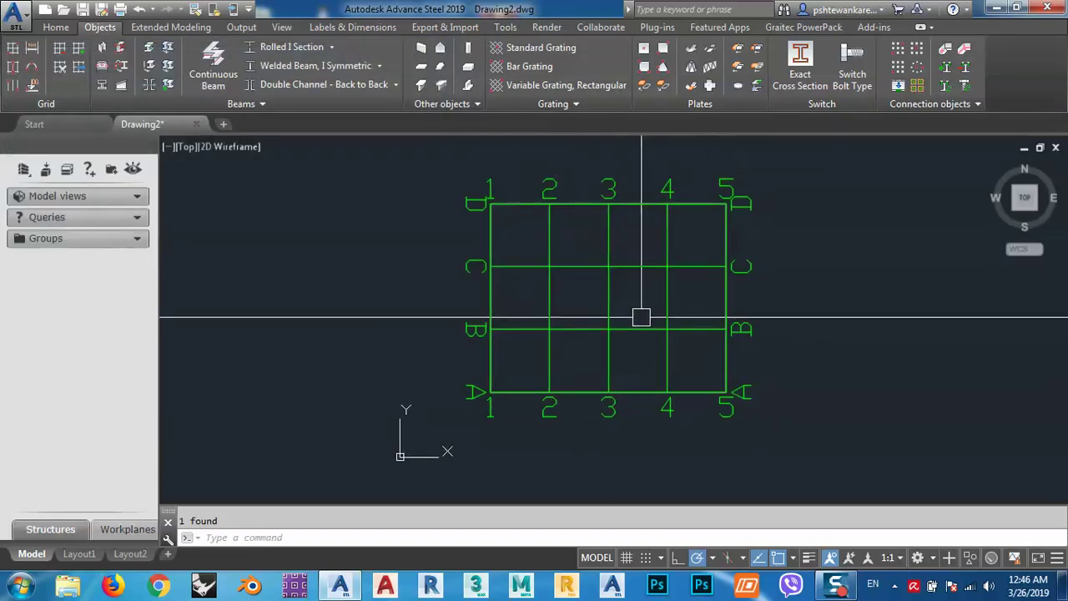
# Place steel columns where grid line D crosses lines 1 to 5, plus one at intersection C5, and end the column command
pyautogui.scroll(-2, 453, 327)
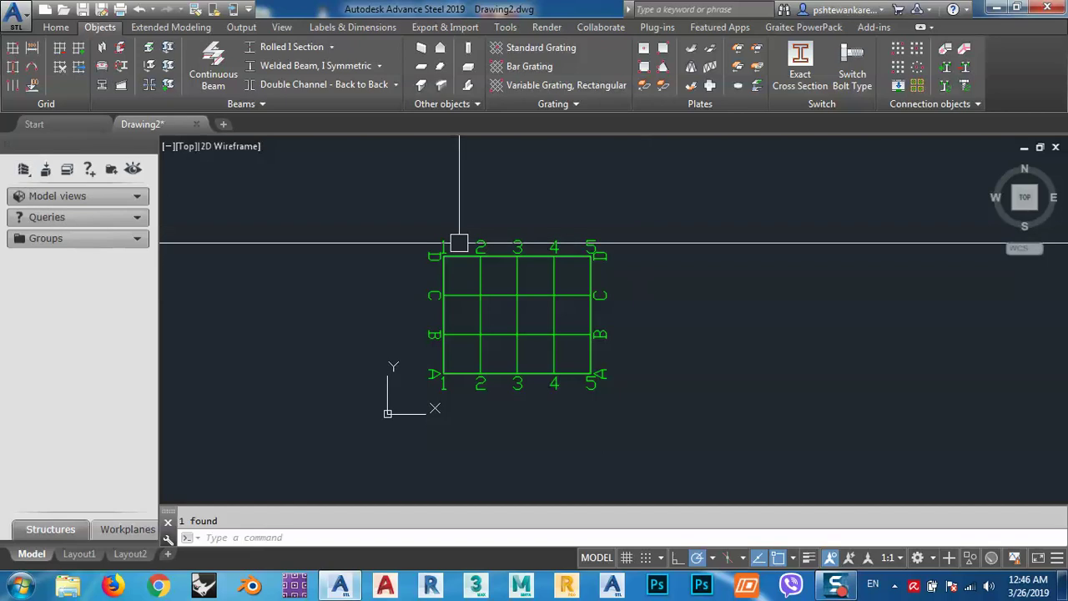
pyautogui.moveTo(446, 323)
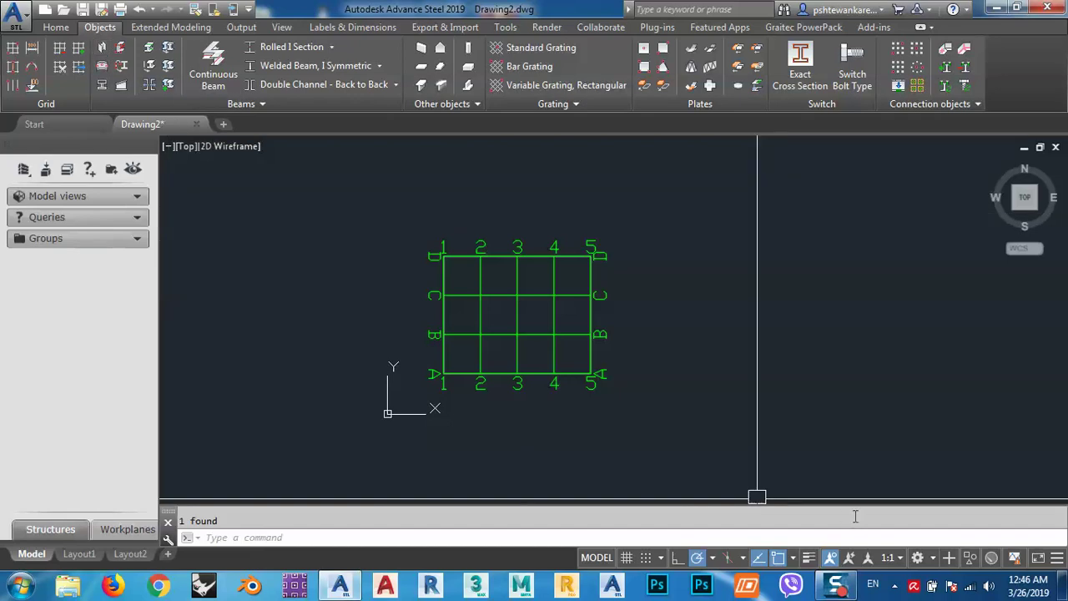
pyautogui.click(102, 50)
pyautogui.scroll(8, 381, 248)
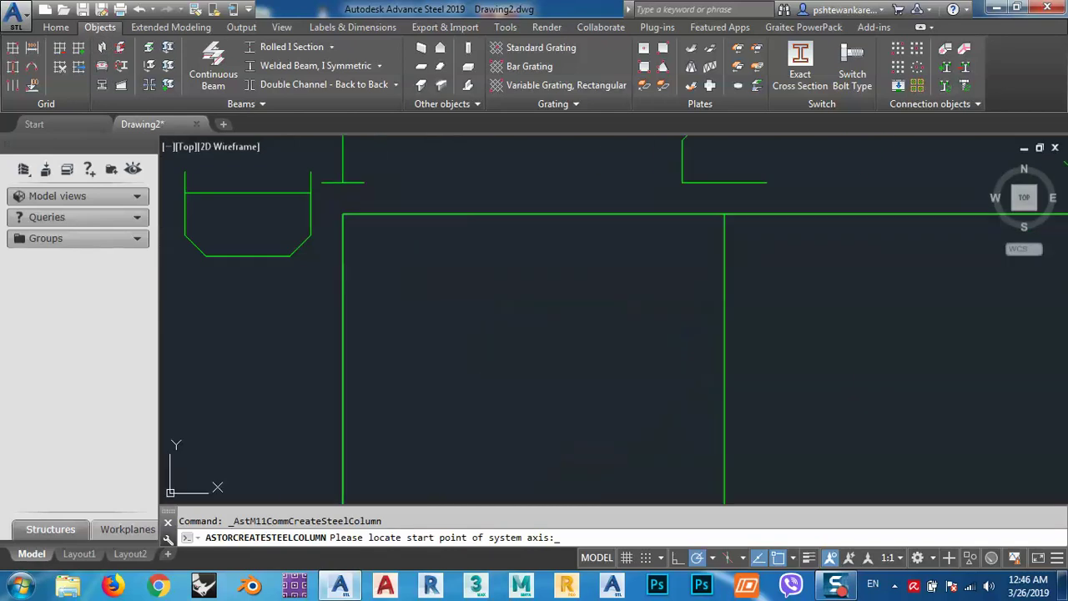
pyautogui.click(342, 214)
pyautogui.click(724, 214)
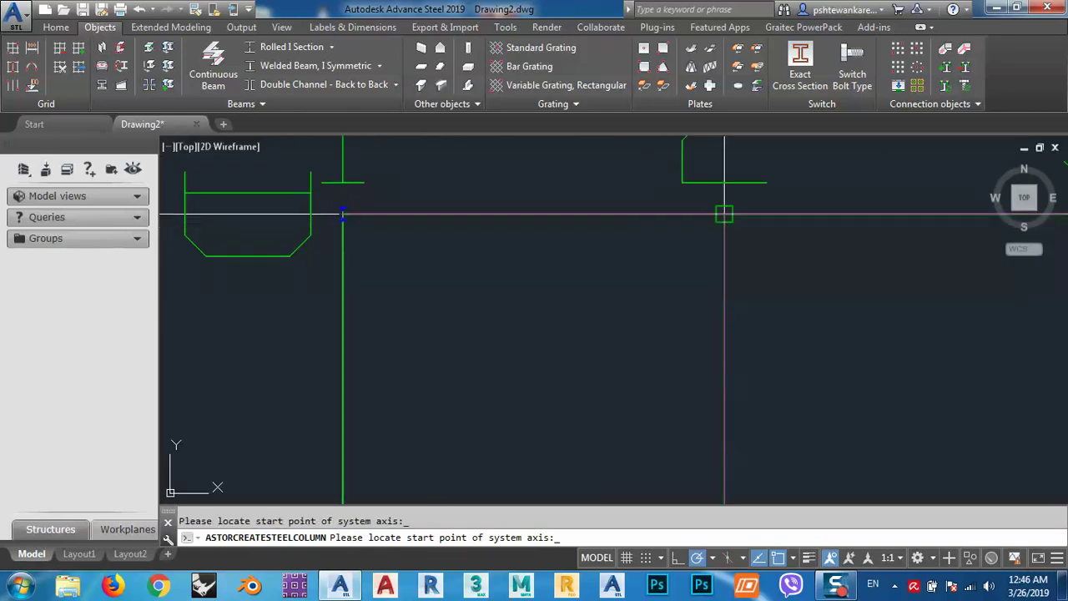
pyautogui.scroll(-5, 724, 240)
pyautogui.scroll(6, 459, 249)
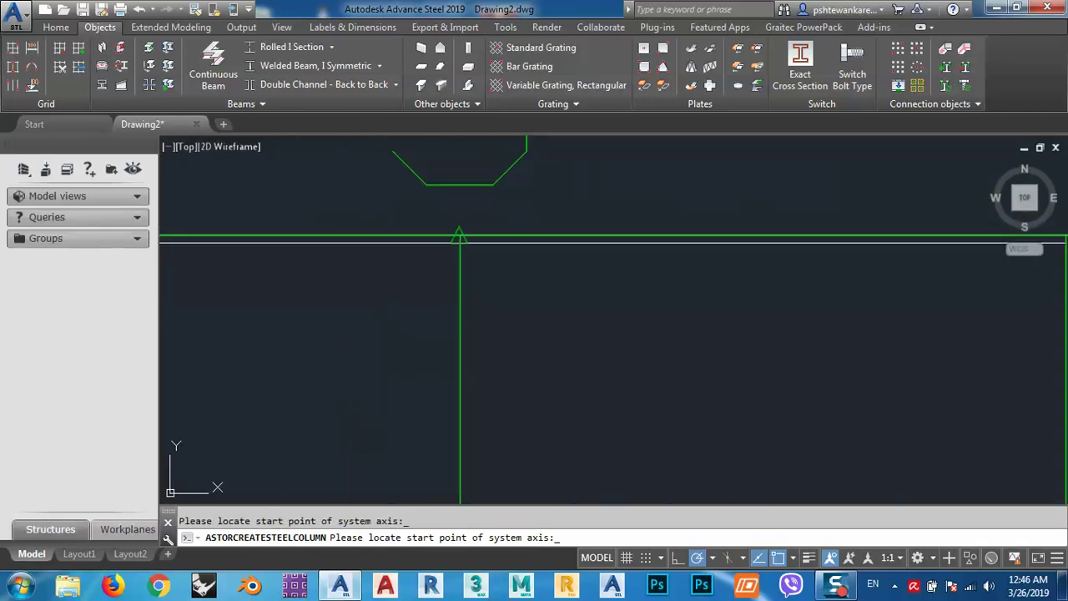
pyautogui.scroll(-3, 459, 249)
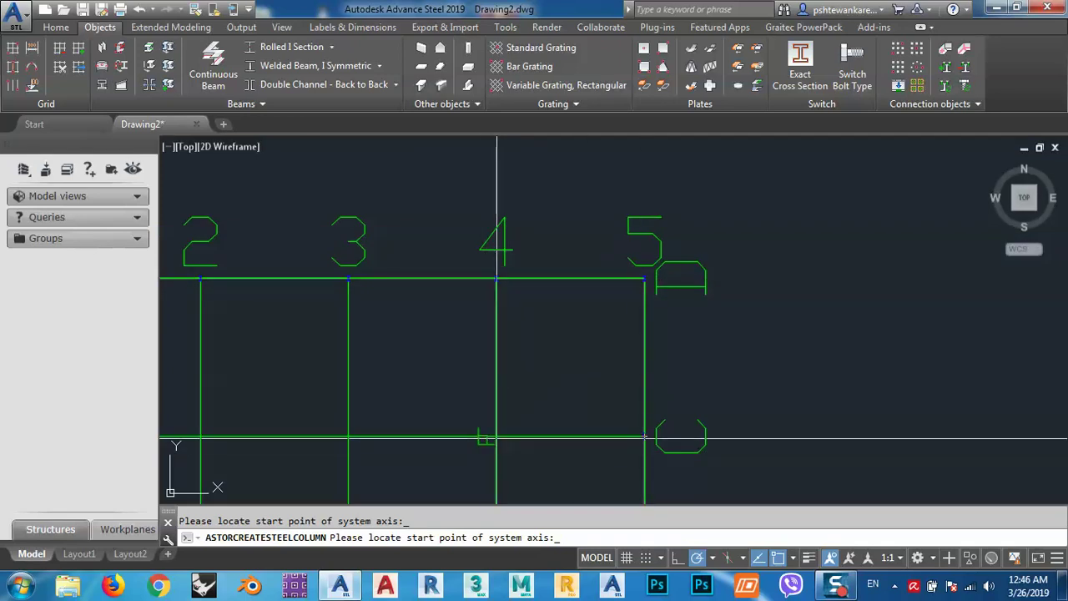
pyautogui.scroll(3, 496, 447)
pyautogui.scroll(-3, 685, 384)
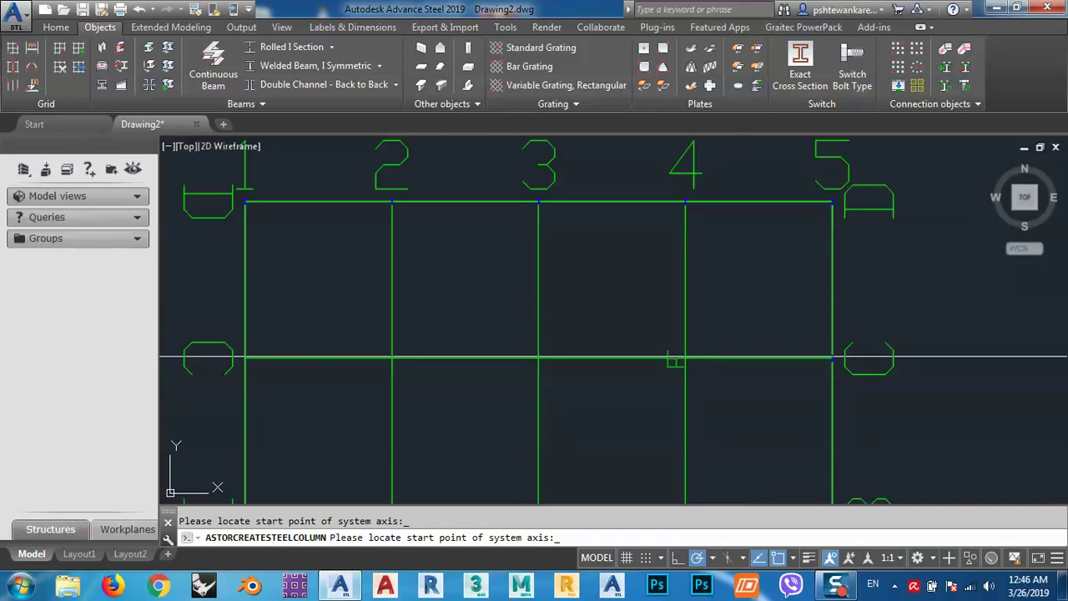
pyautogui.click(715, 396)
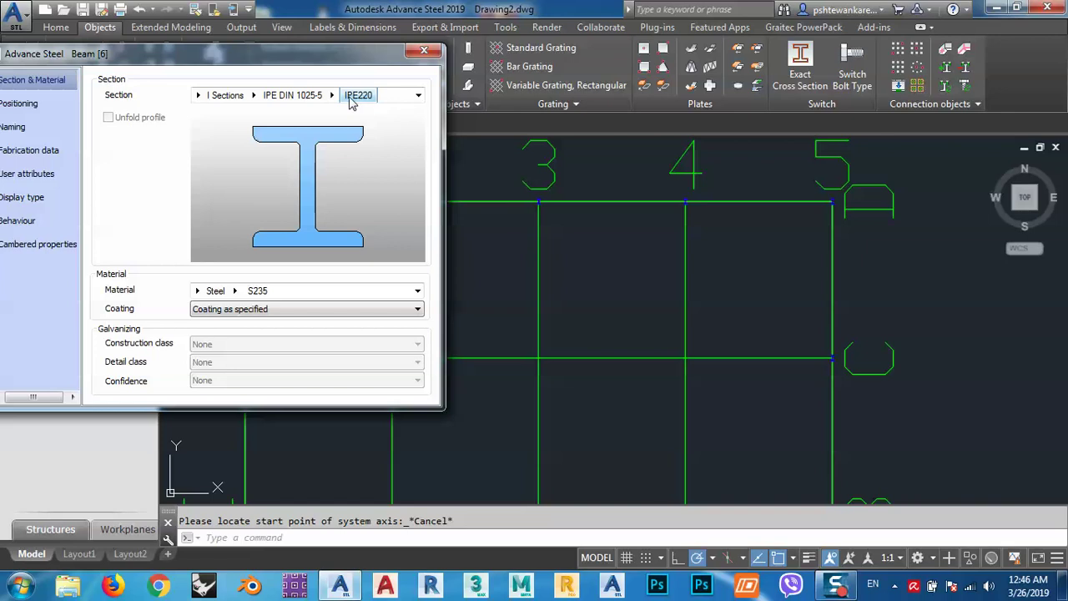
pyautogui.click(424, 50)
# Erase the steel column at grid intersection C5
pyautogui.moveTo(876, 386); pyautogui.dragTo(827, 368, button='middle')
pyautogui.click(732, 300)
pyautogui.click(836, 373)
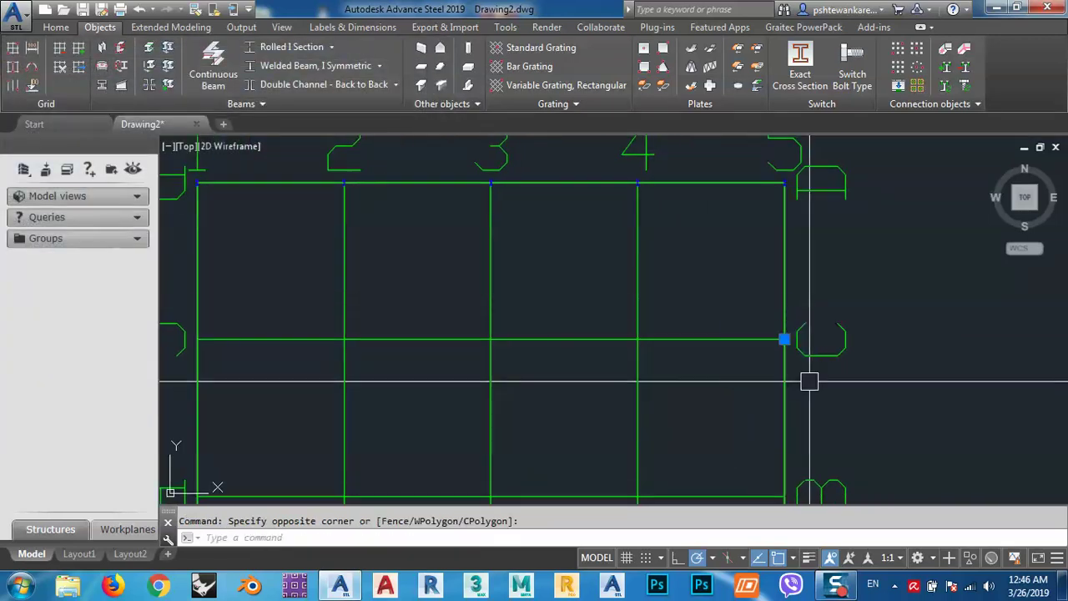
pyautogui.press('Delete')
# Open the Transform elements settings in copy mode for the five steel columns along grid line D
pyautogui.moveTo(639, 155); pyautogui.dragTo(725, 251, button='middle')
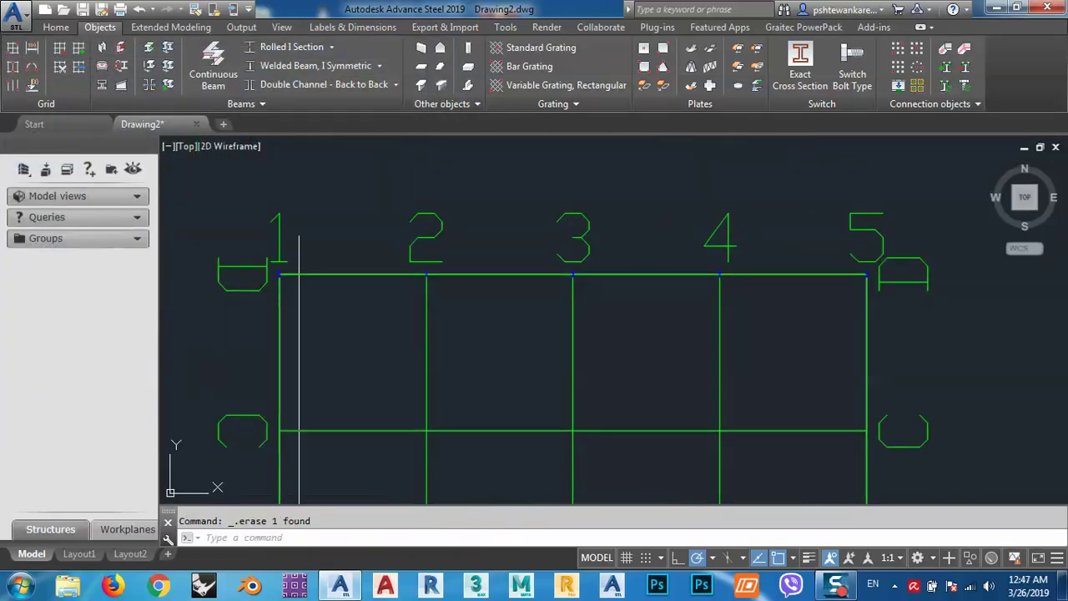
pyautogui.click(245, 225)
pyautogui.moveTo(757, 334); pyautogui.dragTo(917, 307)
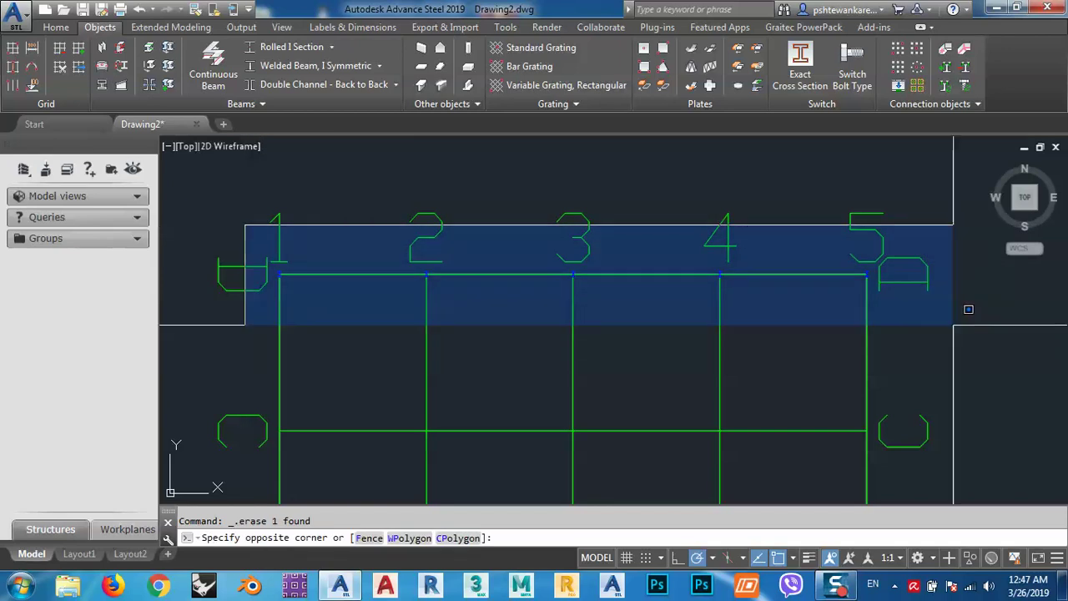
pyautogui.click(918, 307)
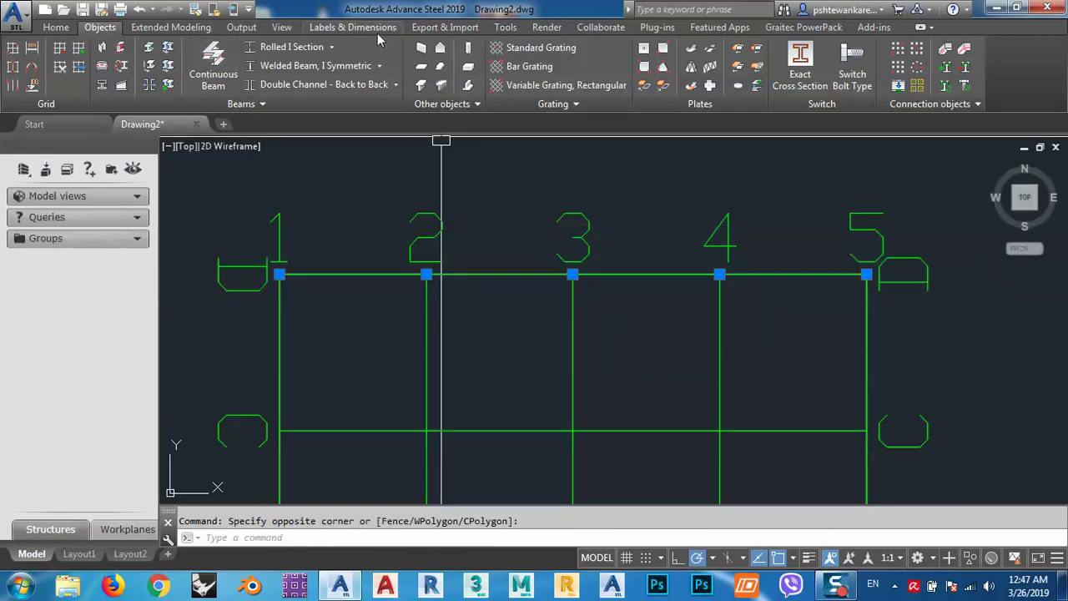
pyautogui.click(56, 28)
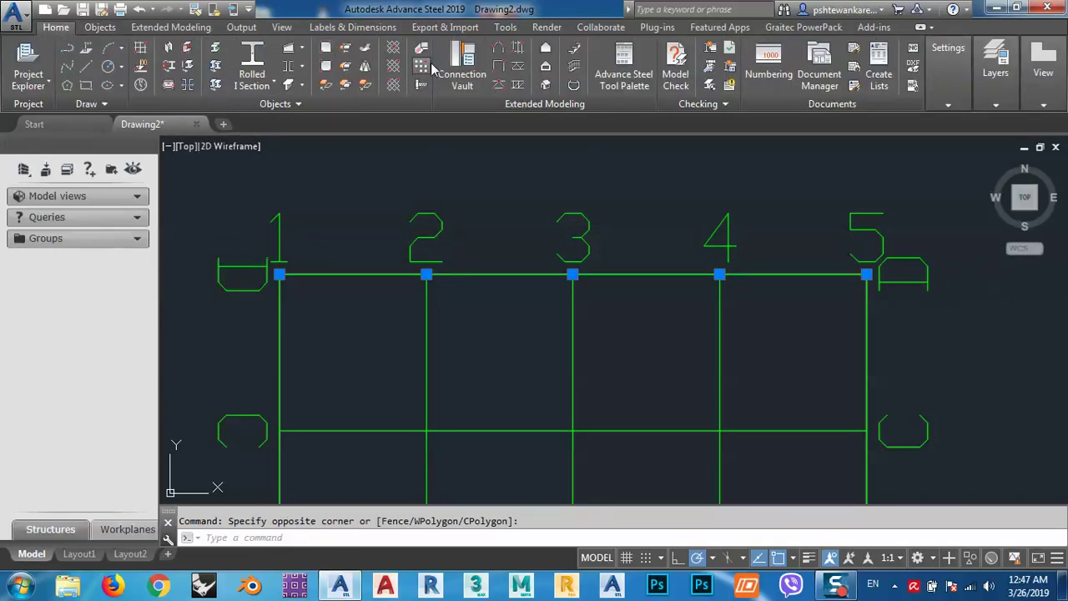
pyautogui.click(625, 65)
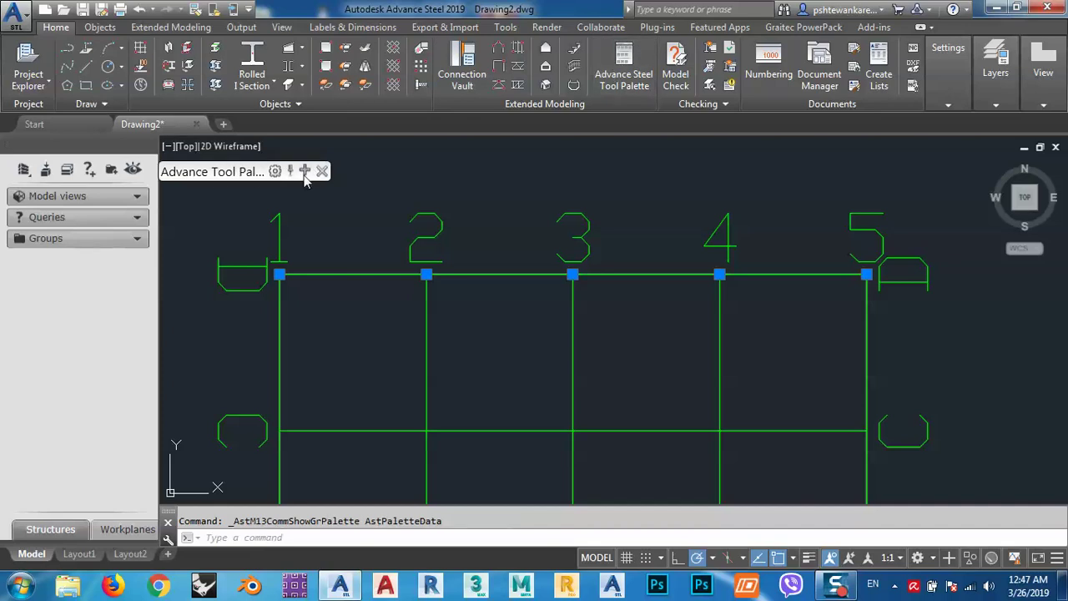
pyautogui.moveTo(305, 173); pyautogui.dragTo(126, 112)
pyautogui.click(18, 169)
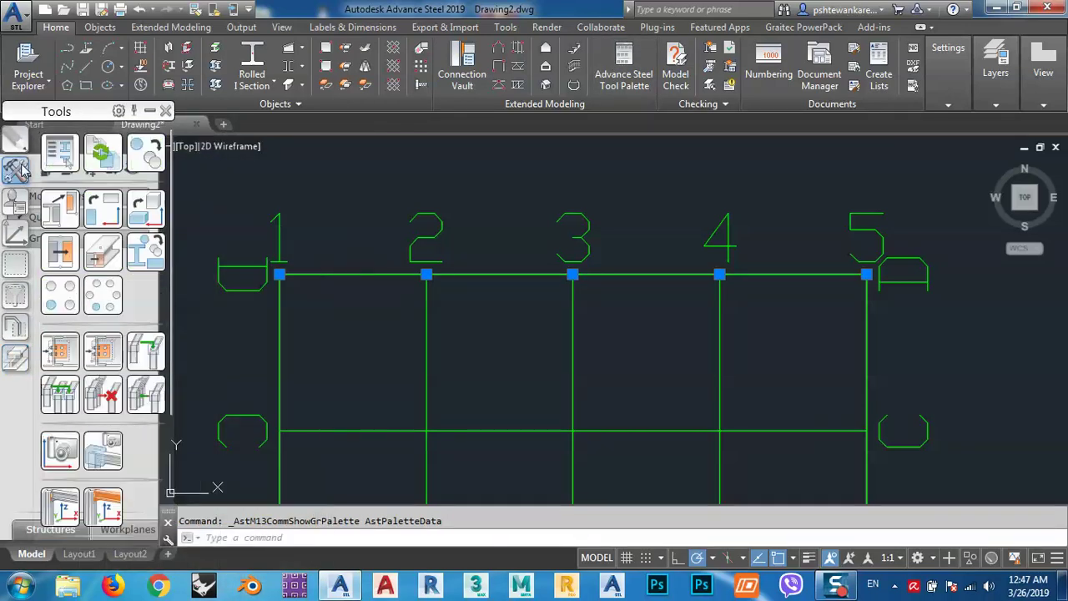
pyautogui.scroll(-6, 494, 272)
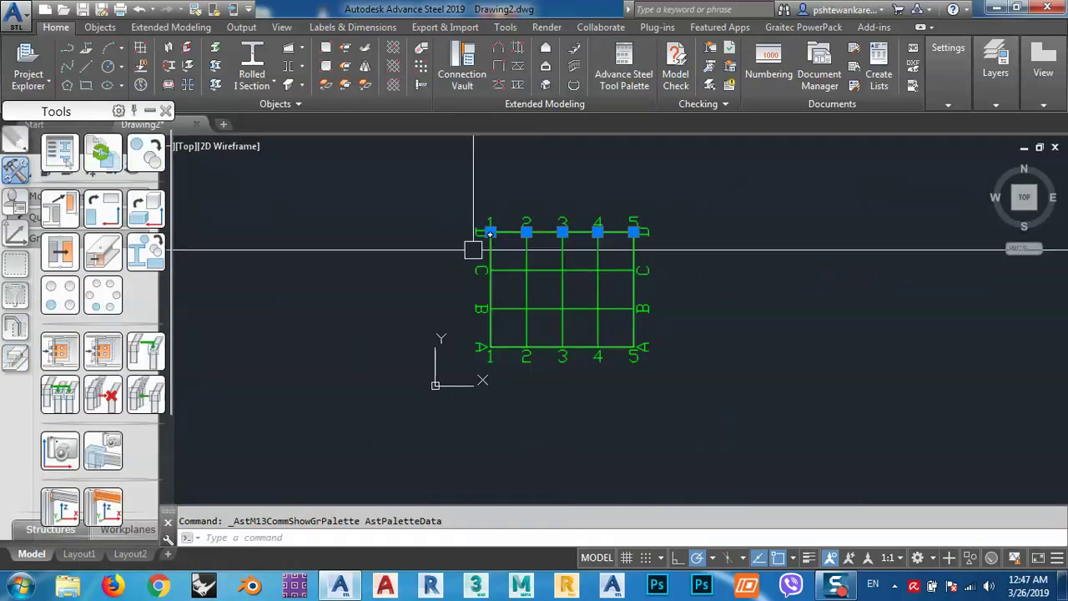
pyautogui.click(144, 159)
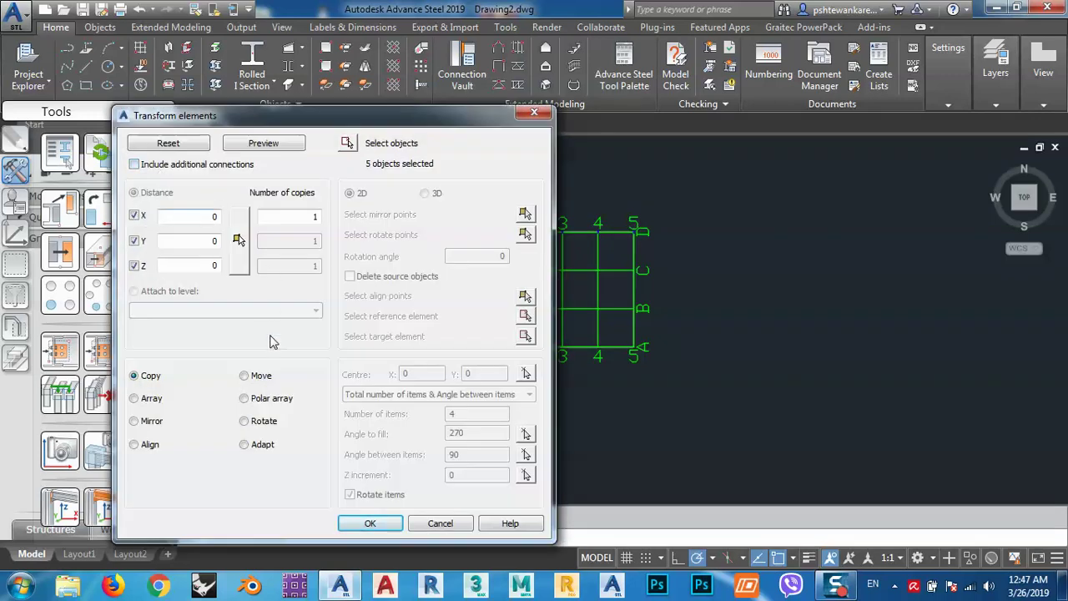
# Define the copy distance by picking from the column at grid intersection D5 to intersection C5
pyautogui.click(237, 241)
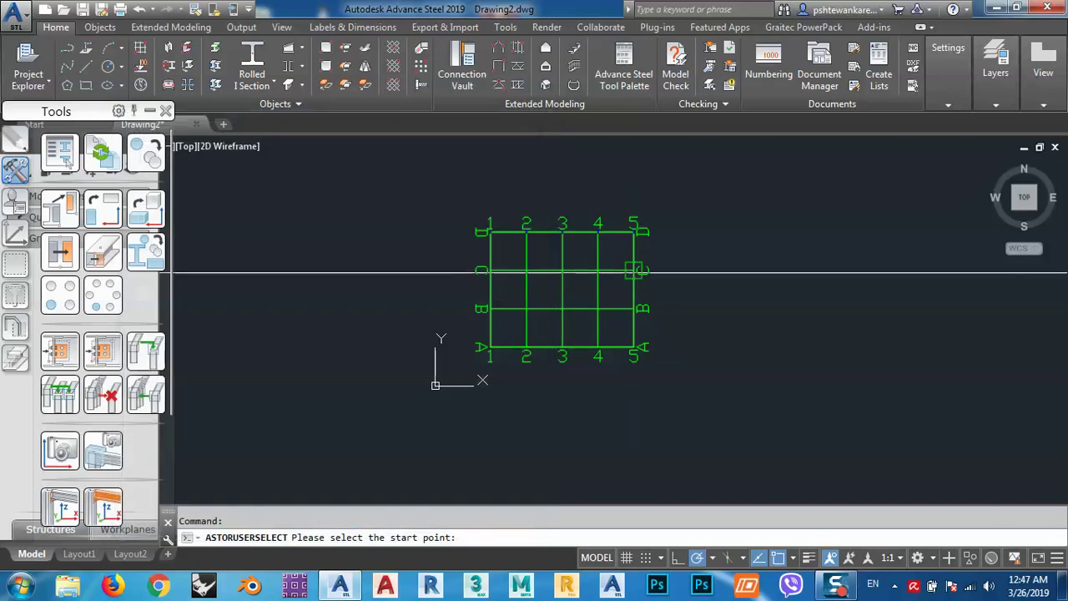
pyautogui.scroll(5, 623, 323)
pyautogui.scroll(-5, 623, 323)
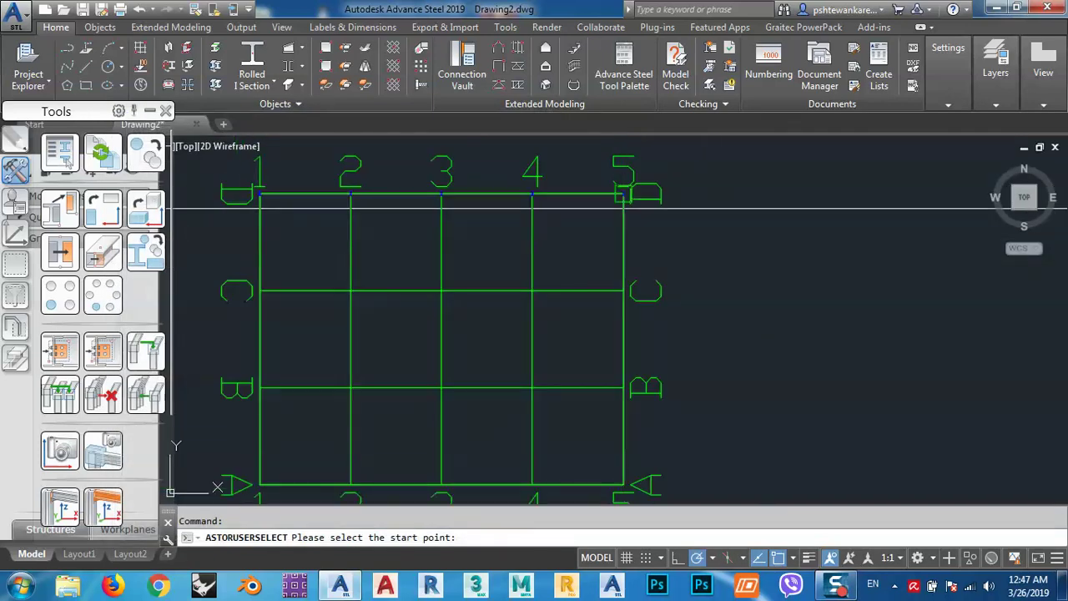
pyautogui.scroll(6, 622, 325)
pyautogui.scroll(4, 624, 242)
pyautogui.click(625, 224)
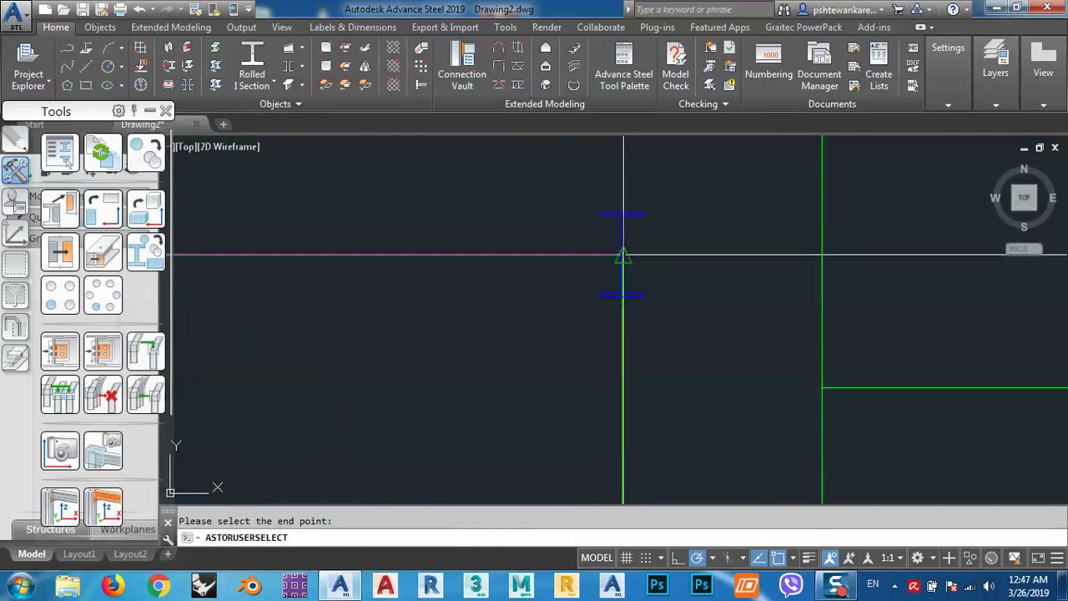
pyautogui.scroll(-8, 628, 234)
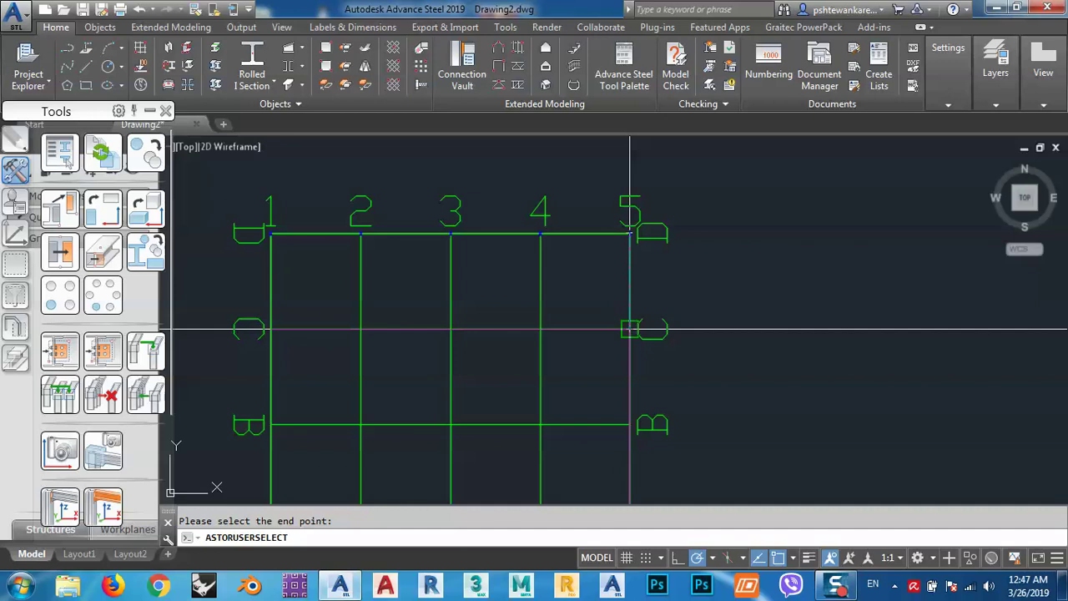
pyautogui.click(629, 329)
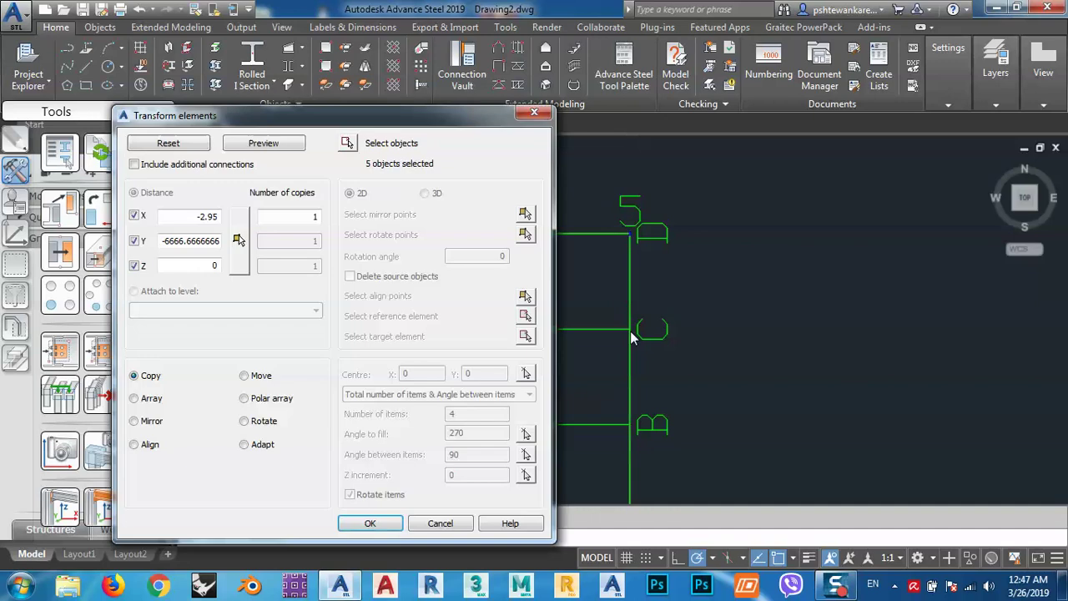
# Set the X distance to 0, preview the copies and accept the column rows on grid lines C, B and A
pyautogui.doubleClick(182, 219)
pyautogui.scroll(-2, 719, 333)
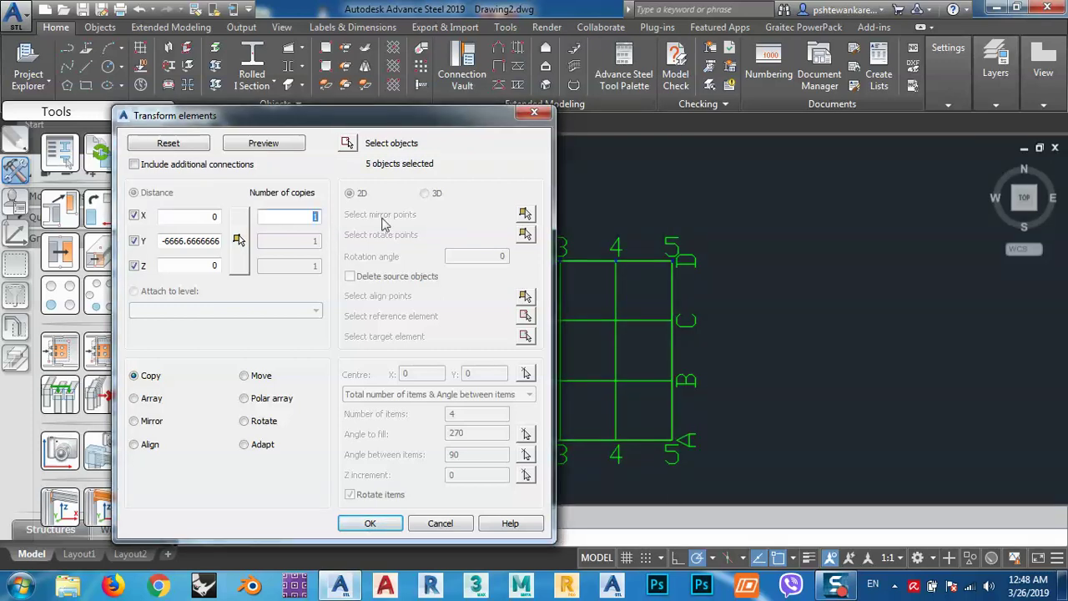
pyautogui.click(276, 147)
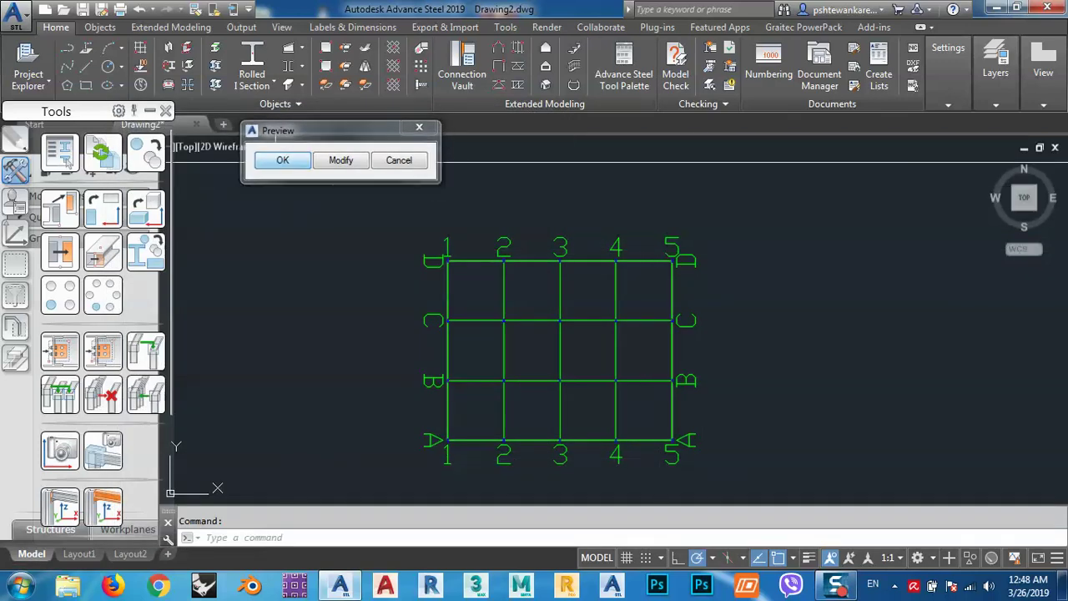
pyautogui.click(279, 163)
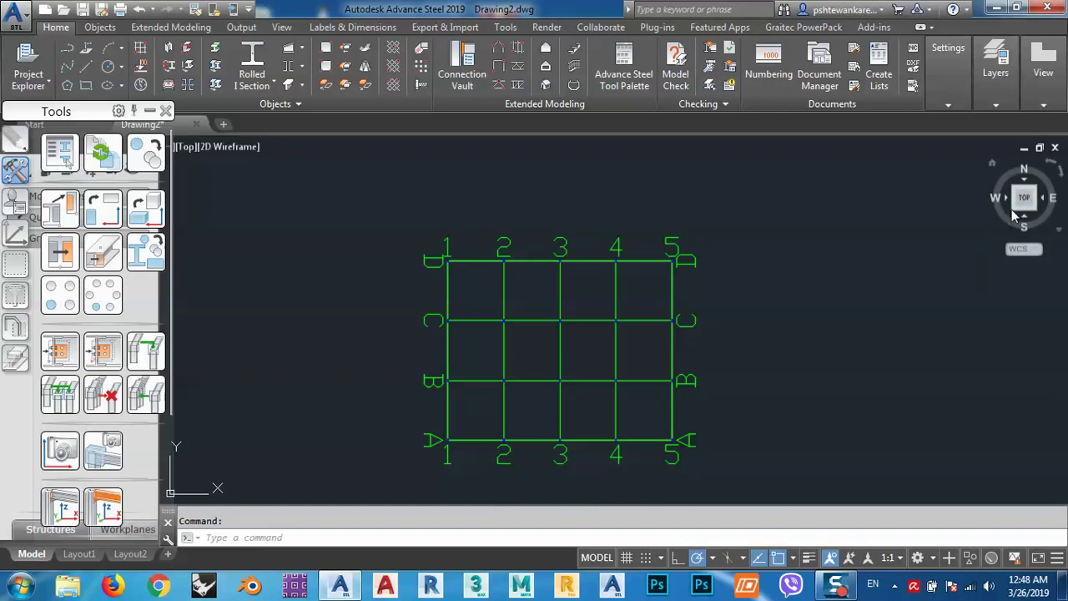
# Show the model in SW Isometric view and review the section, naming and length properties of the column at D1
pyautogui.click(1016, 215)
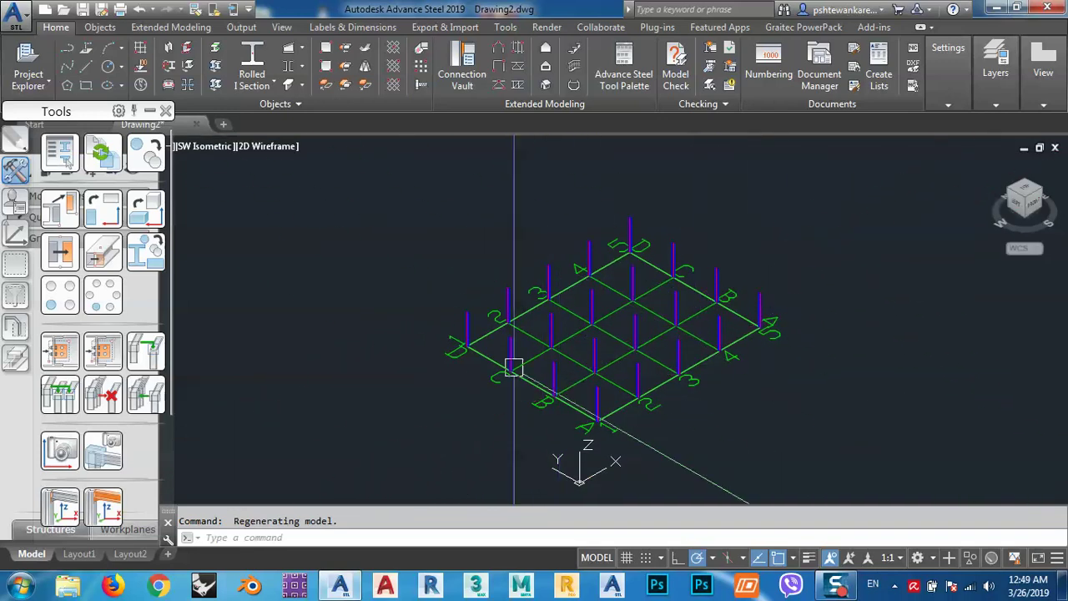
pyautogui.scroll(8, 460, 331)
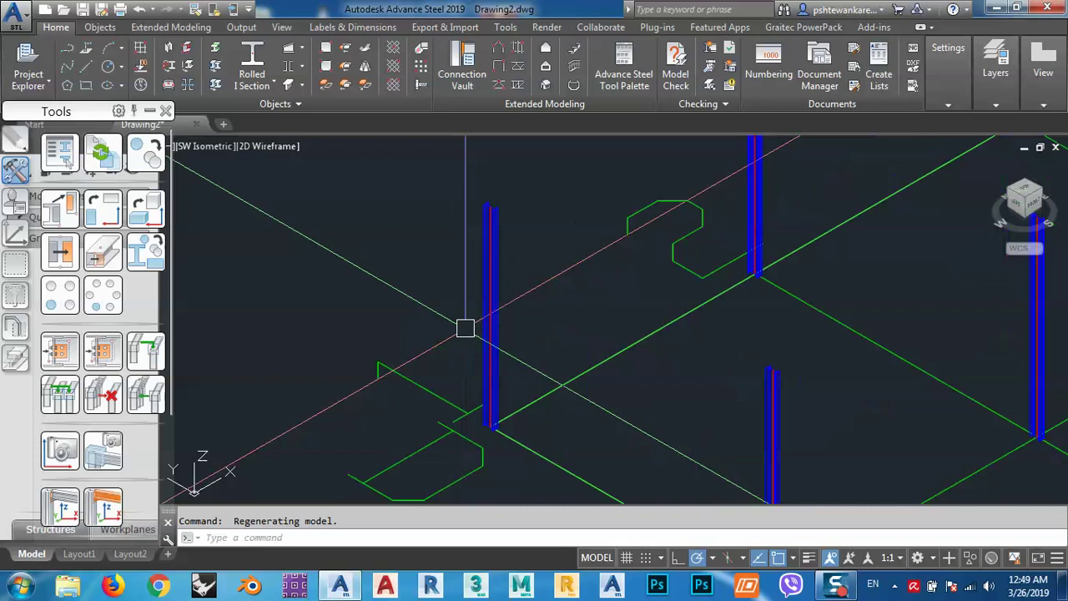
pyautogui.doubleClick(485, 287)
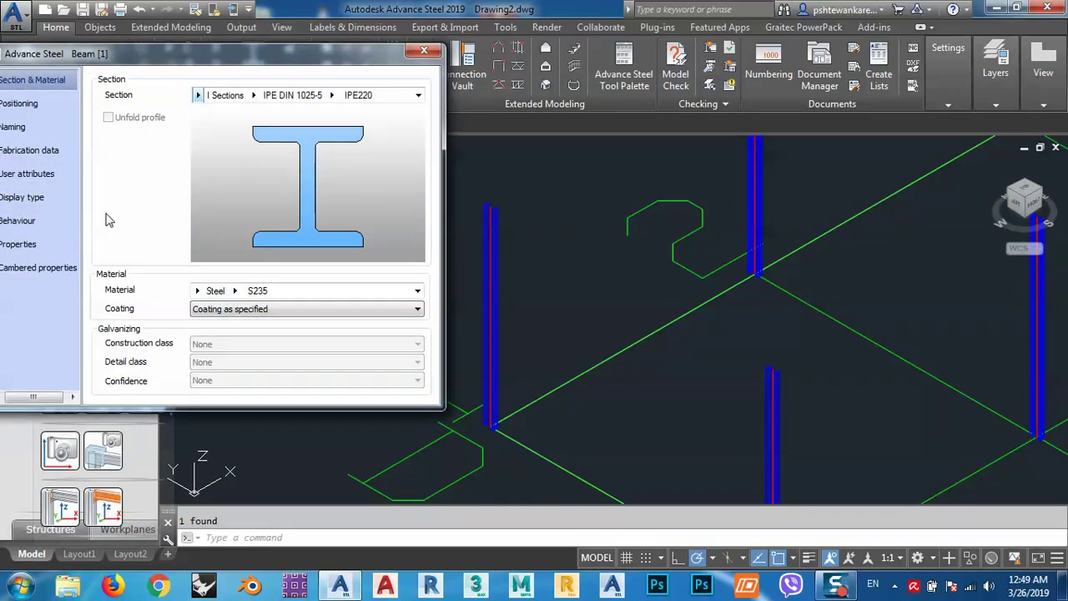
pyautogui.moveTo(55, 54); pyautogui.dragTo(162, 16)
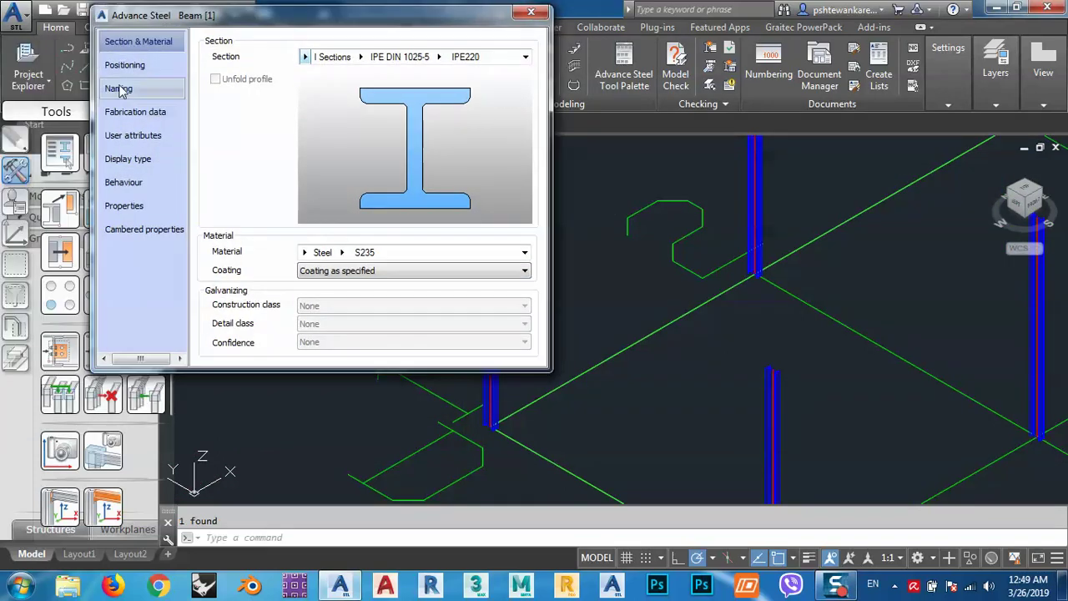
pyautogui.click(119, 88)
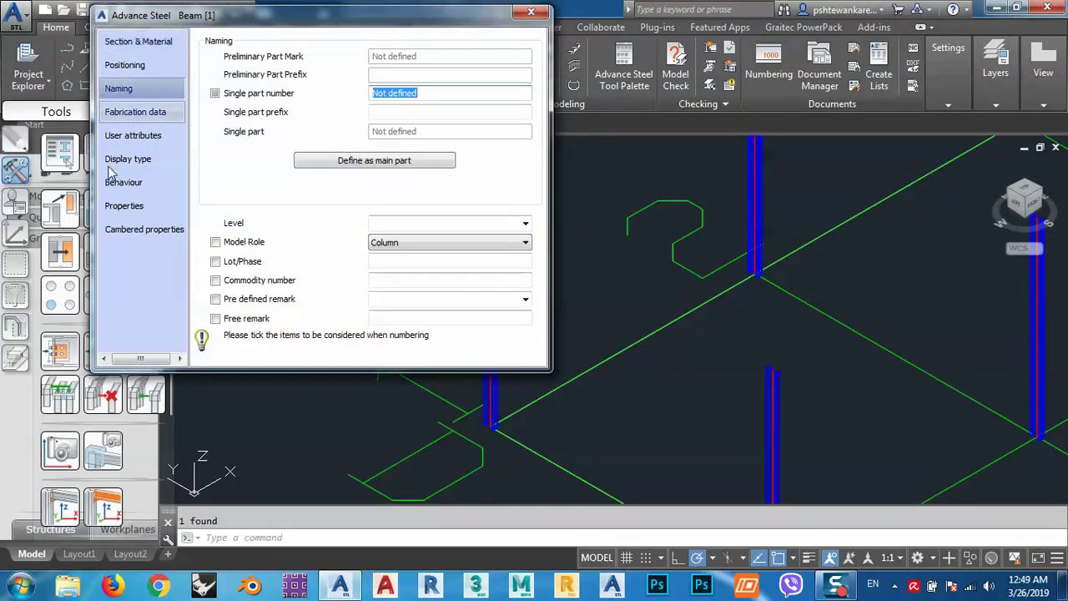
pyautogui.click(124, 207)
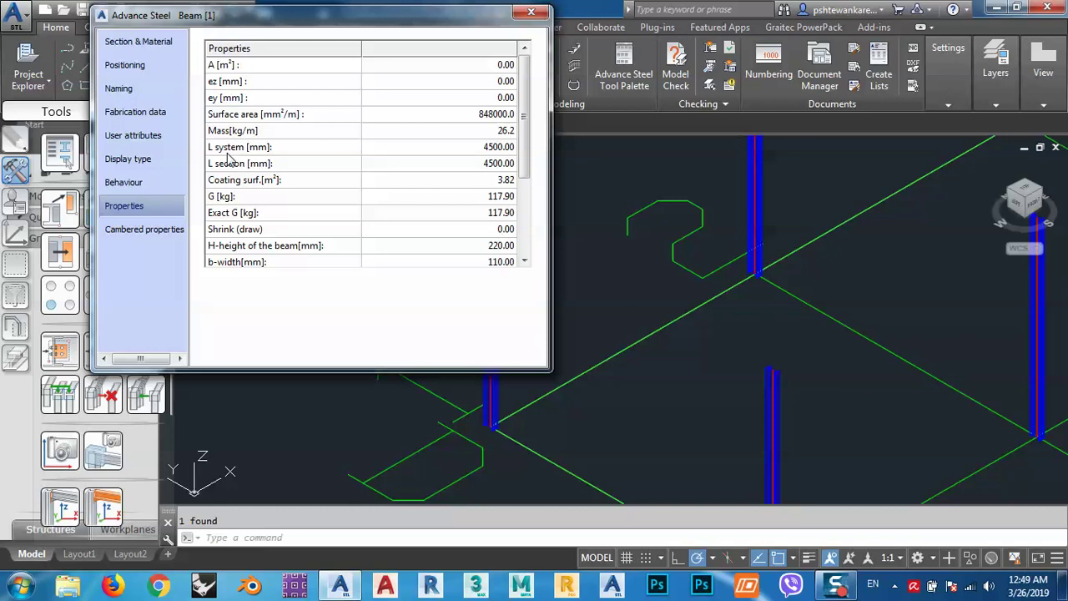
pyautogui.moveTo(305, 30); pyautogui.dragTo(238, 45)
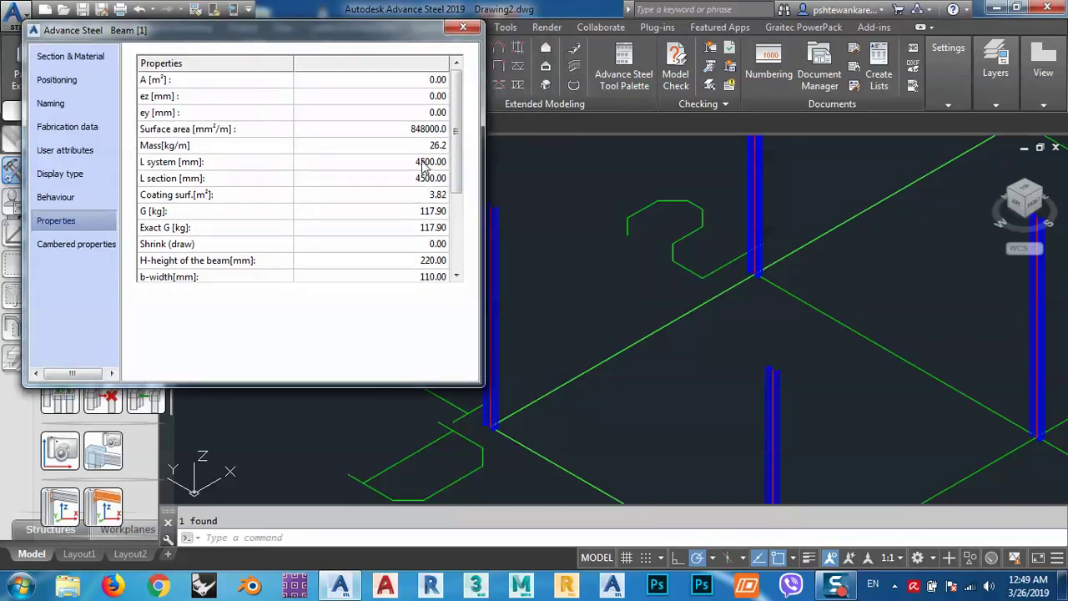
# Examine the upper end of the column at D1 up close and close its properties
pyautogui.keyDown('shift'); pyautogui.moveTo(579, 381); pyautogui.dragTo(674, 317, button='middle'); pyautogui.keyUp('shift')
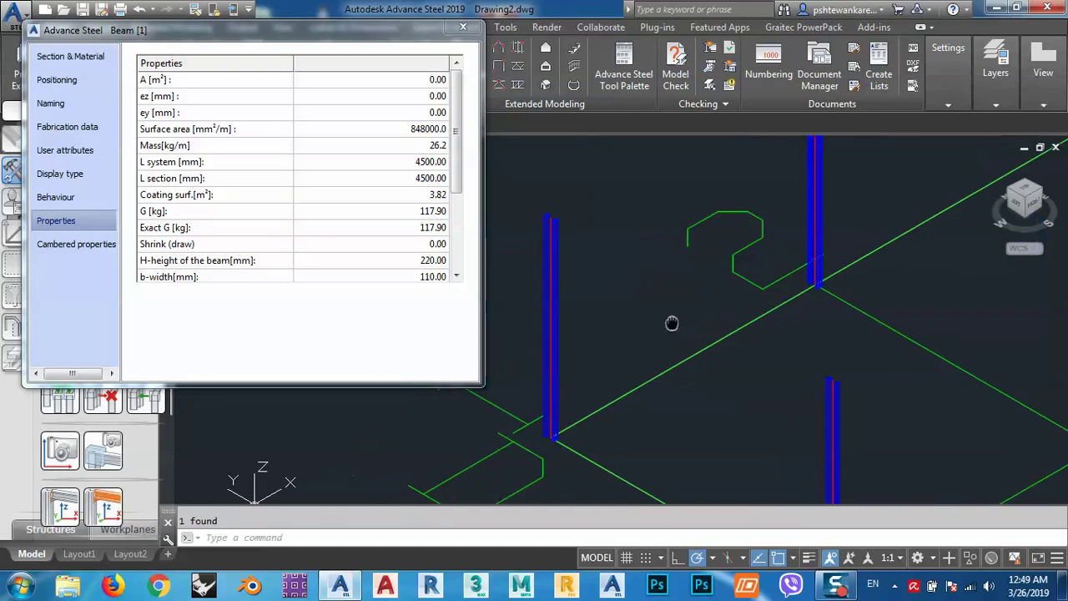
pyautogui.scroll(5, 535, 302)
pyautogui.moveTo(535, 302); pyautogui.dragTo(643, 236, button='middle')
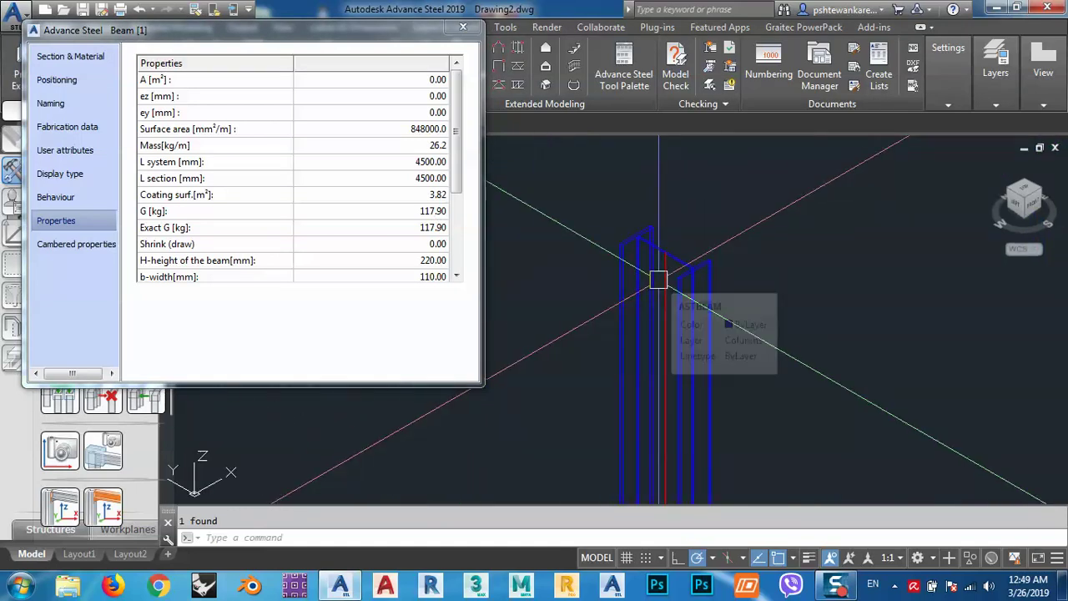
pyautogui.scroll(4, 668, 277)
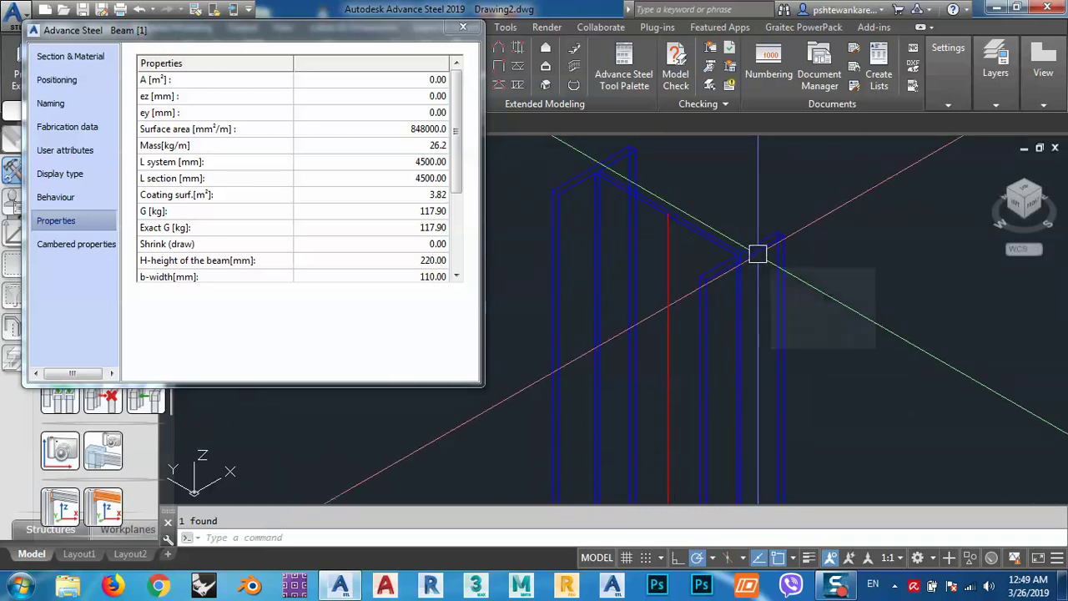
pyautogui.moveTo(758, 254)
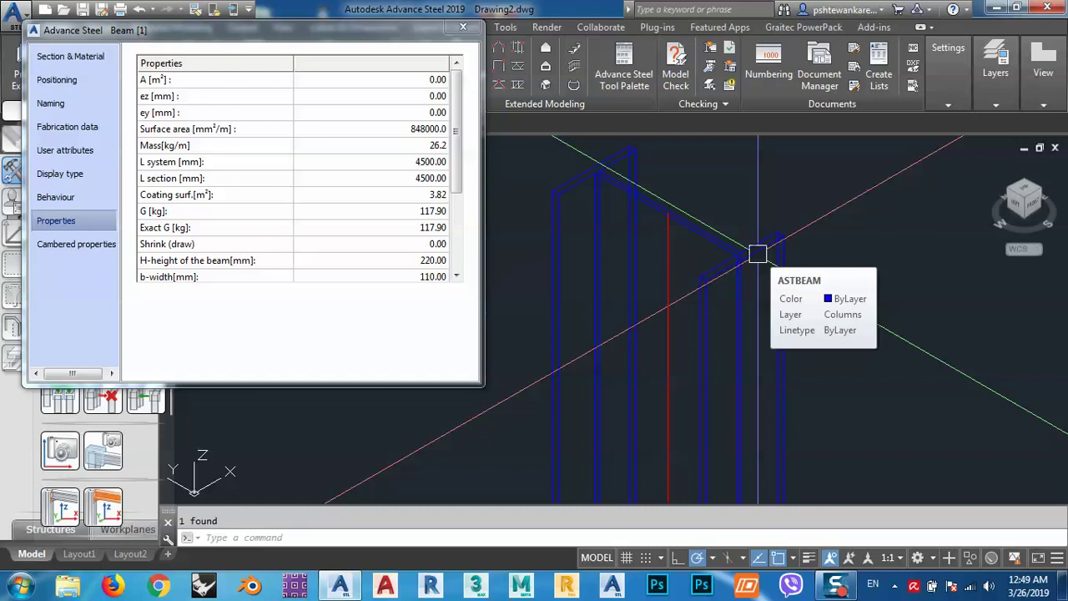
pyautogui.scroll(-3, 758, 254)
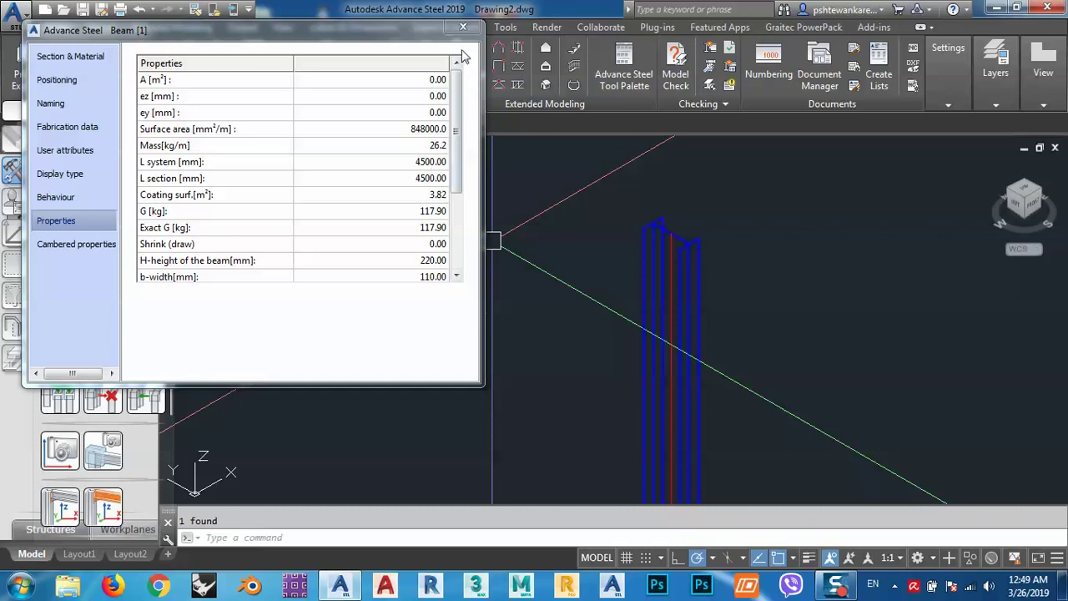
pyautogui.scroll(-5, 684, 232)
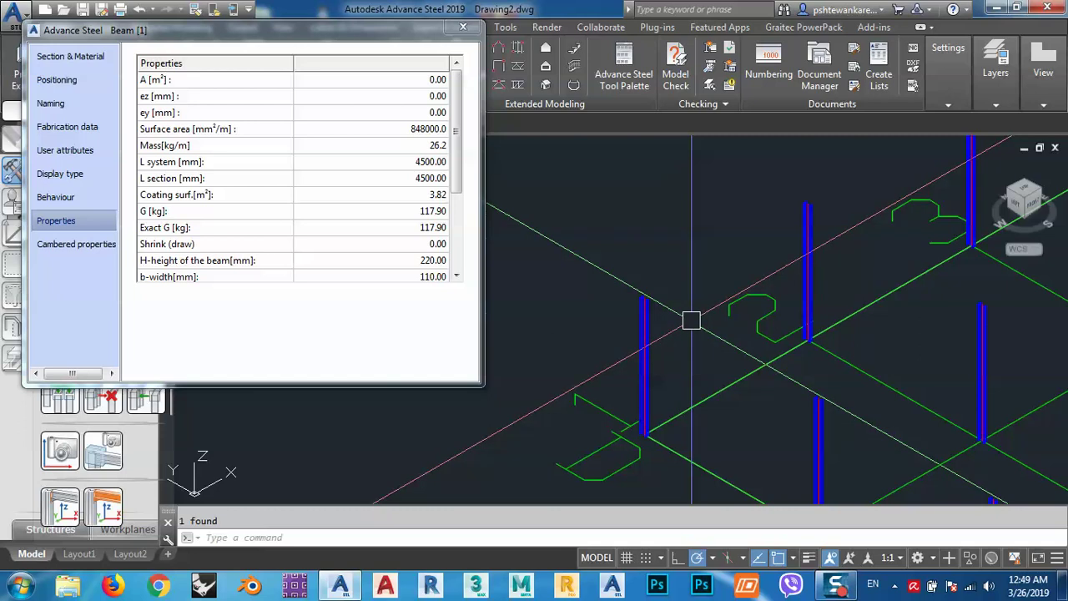
pyautogui.click(463, 26)
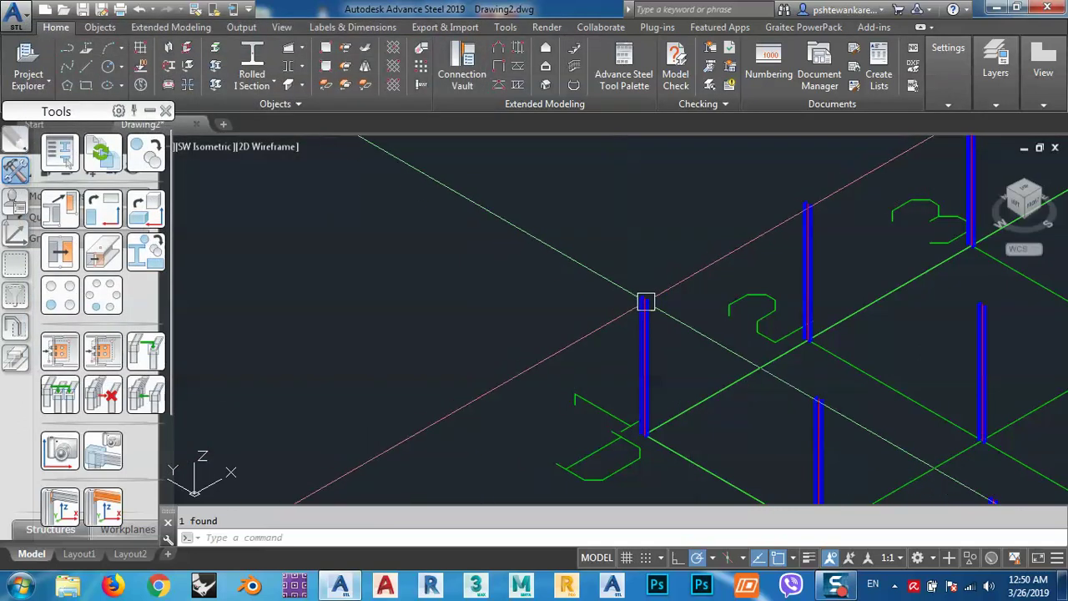
# Open the Advance Steel Management Tools
pyautogui.scroll(-4, 579, 321)
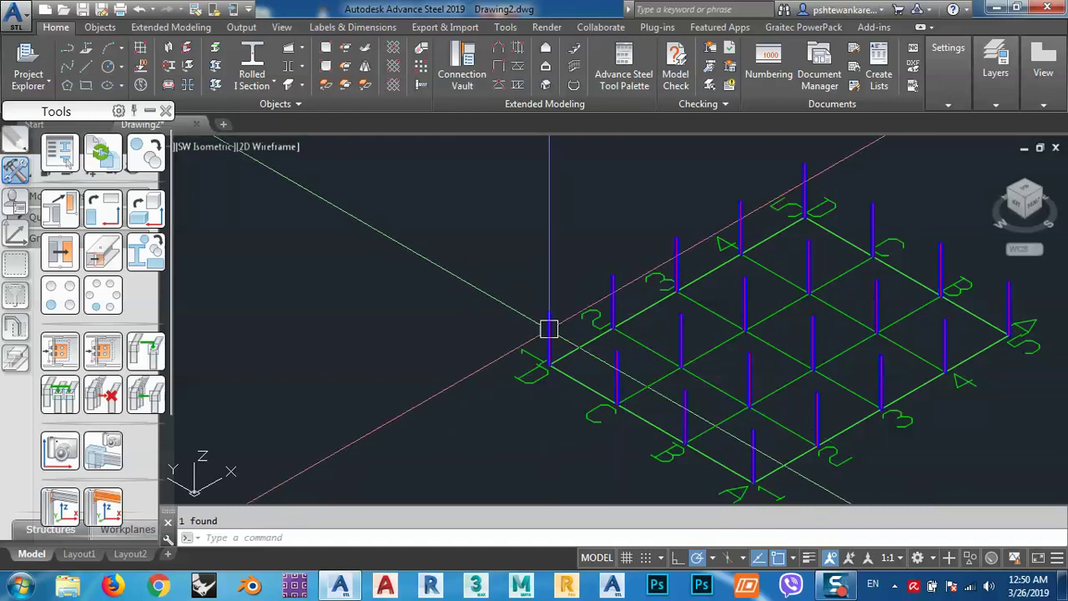
pyautogui.scroll(5, 551, 329)
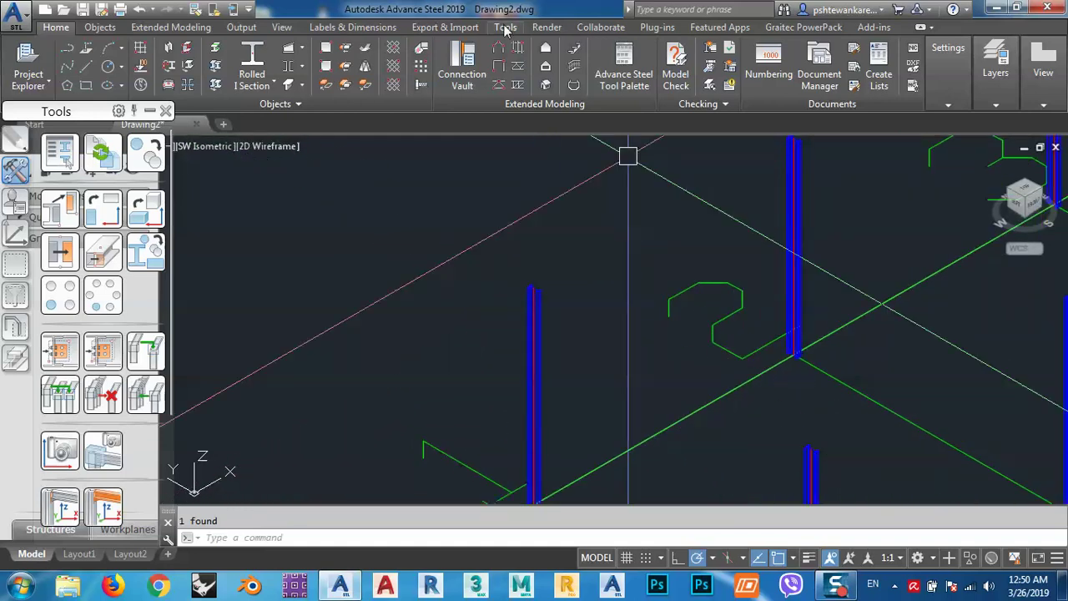
pyautogui.click(506, 28)
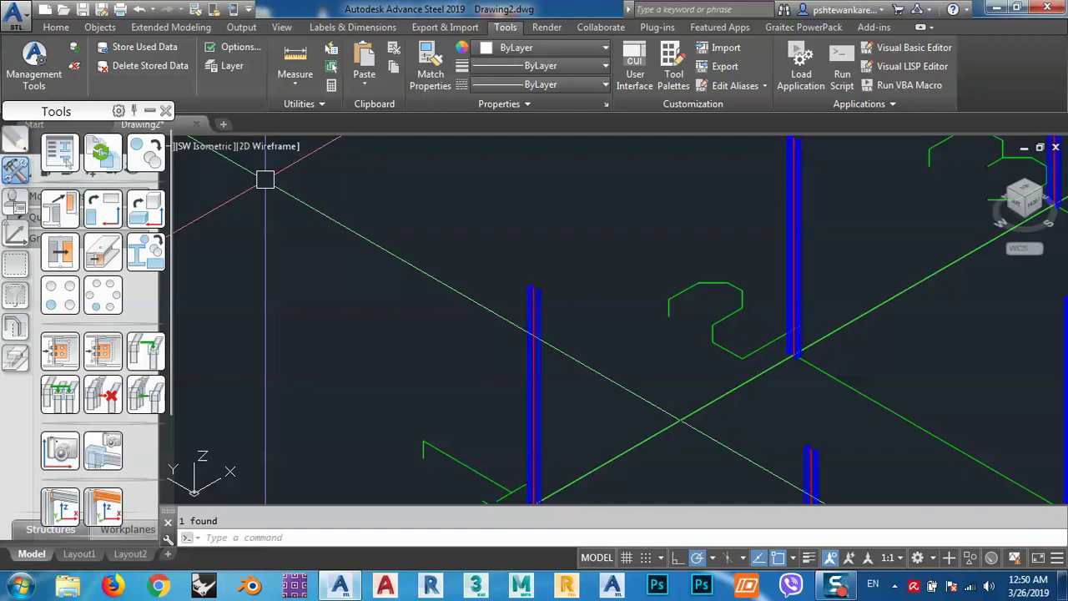
pyautogui.click(64, 79)
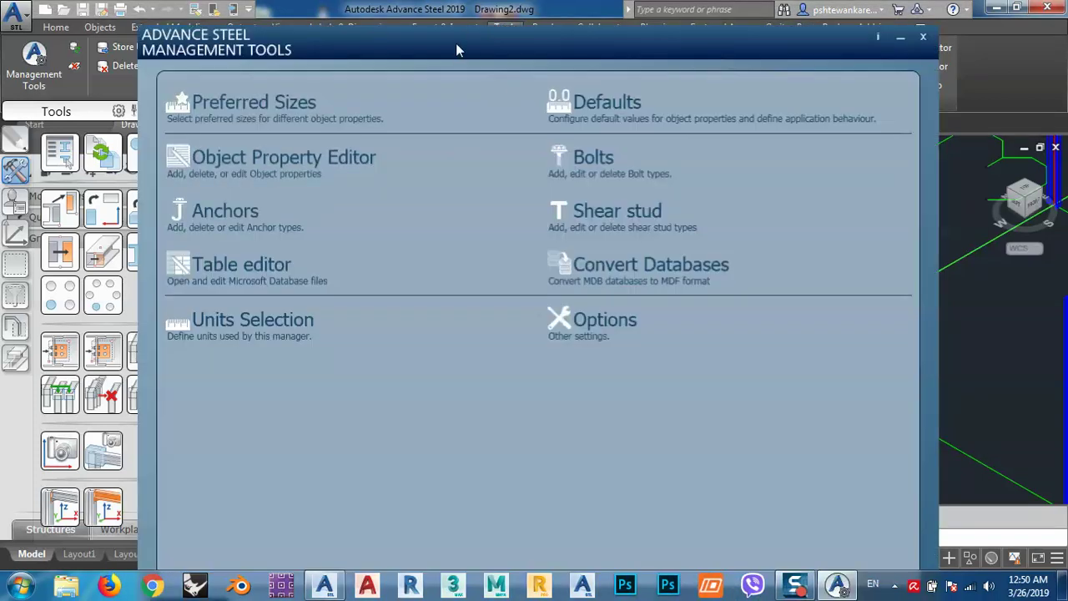
pyautogui.moveTo(456, 43); pyautogui.dragTo(444, 18)
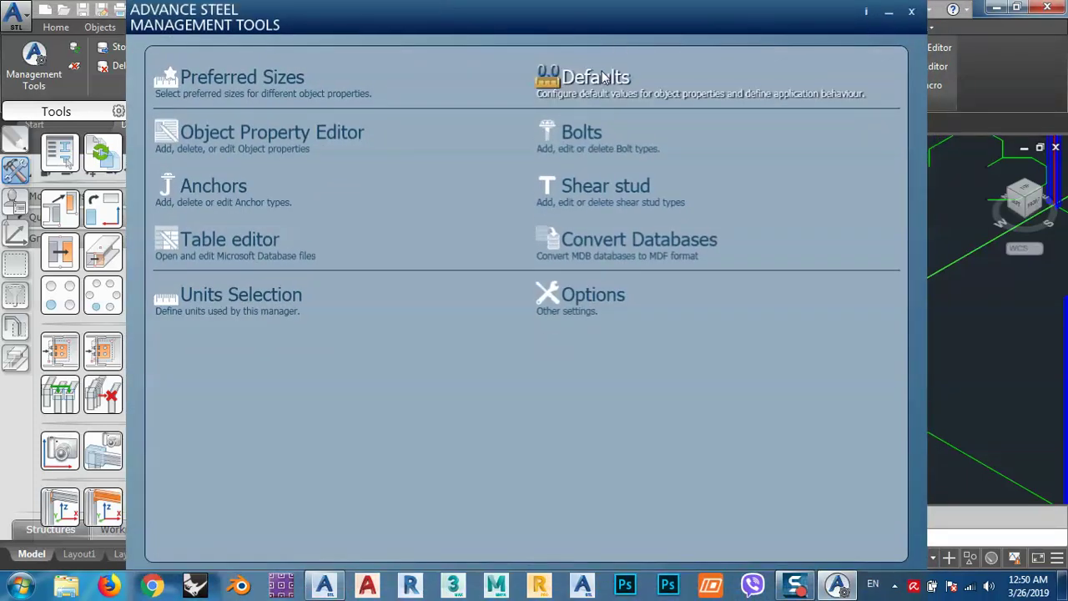
# Filter the default settings by "column", review the default column height under the general beam settings, and close the management tools
pyautogui.click(595, 77)
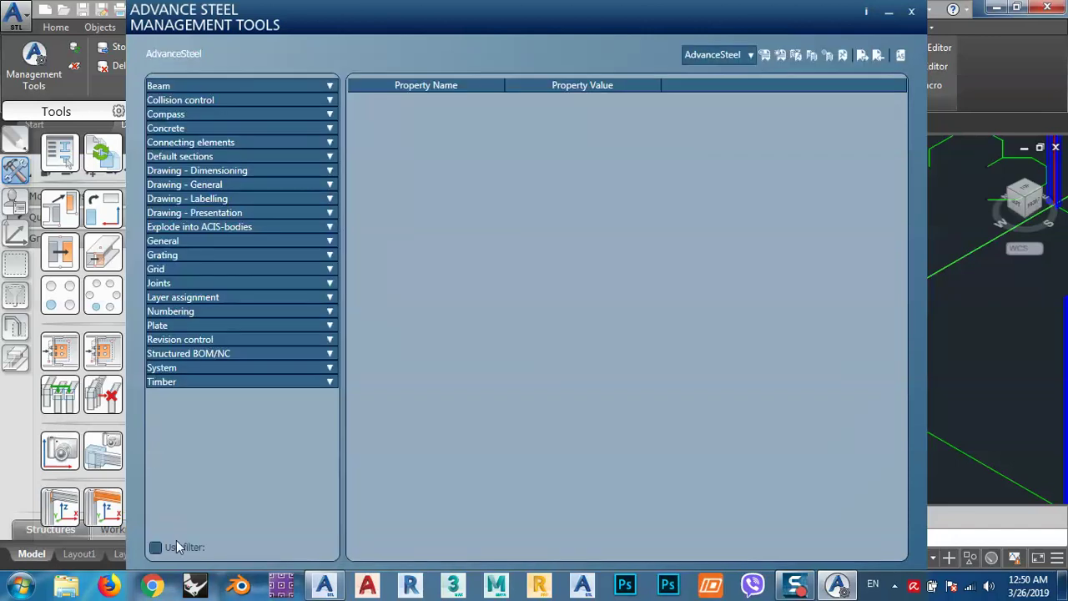
pyautogui.click(178, 549)
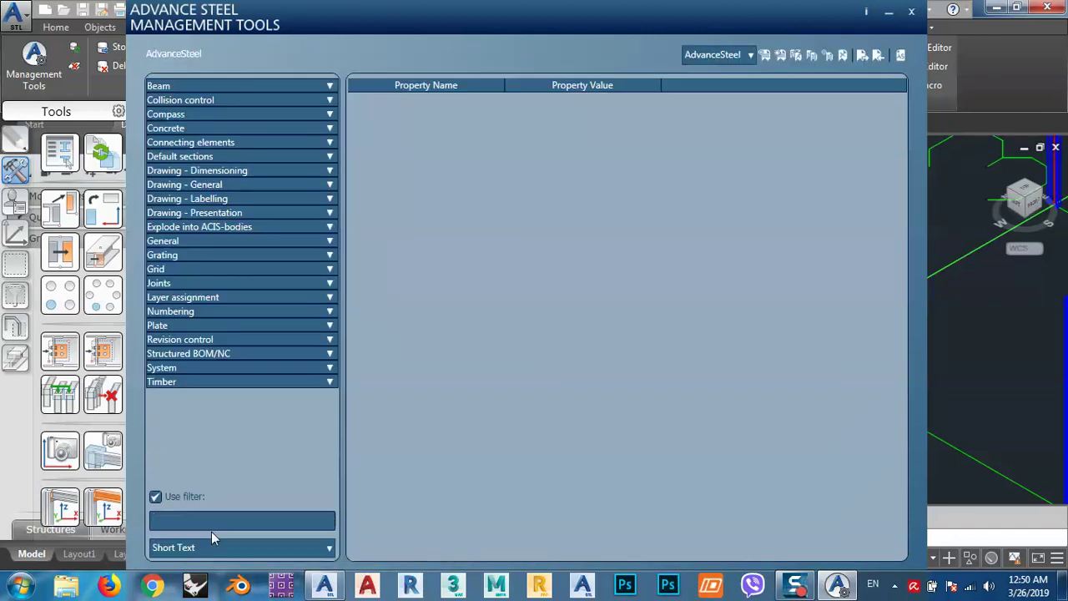
pyautogui.write('column')
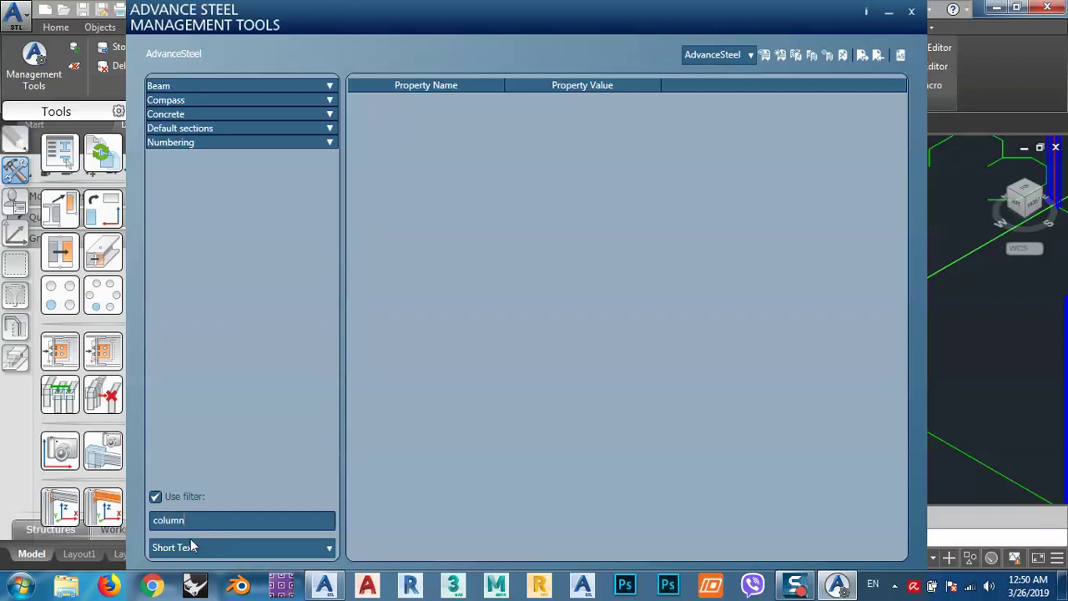
pyautogui.click(329, 87)
pyautogui.click(177, 100)
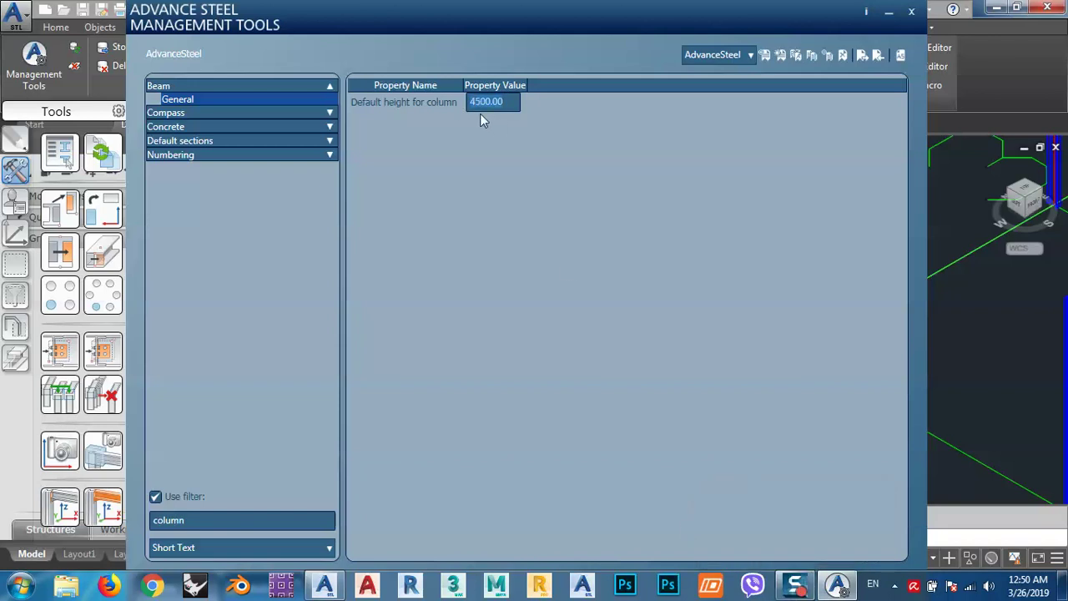
pyautogui.click(912, 13)
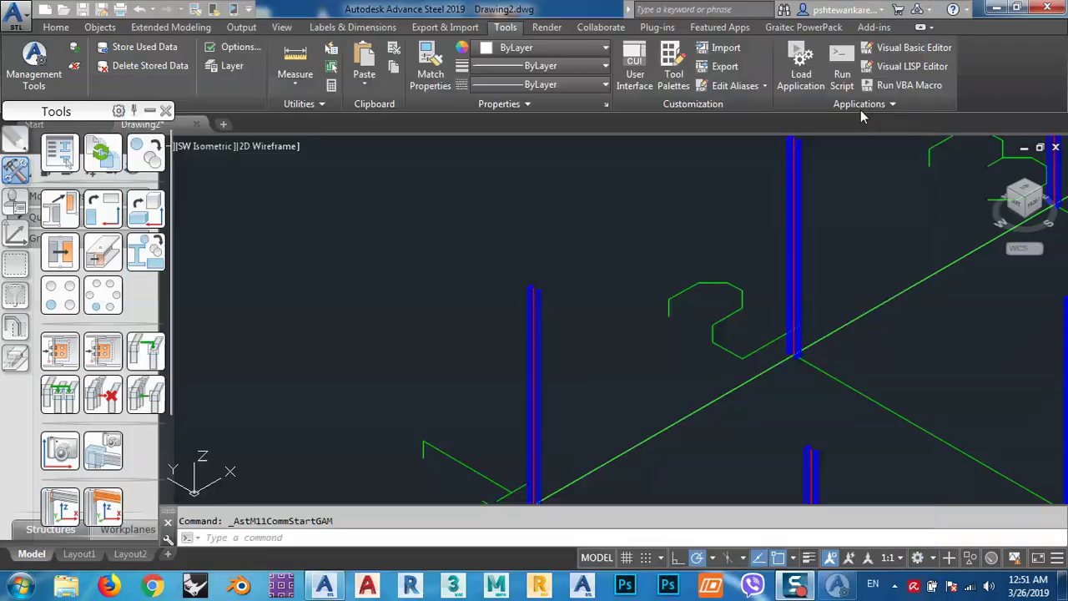
# Show the model from the Left view and select all the columns on the grid
pyautogui.middleClick(659, 294)
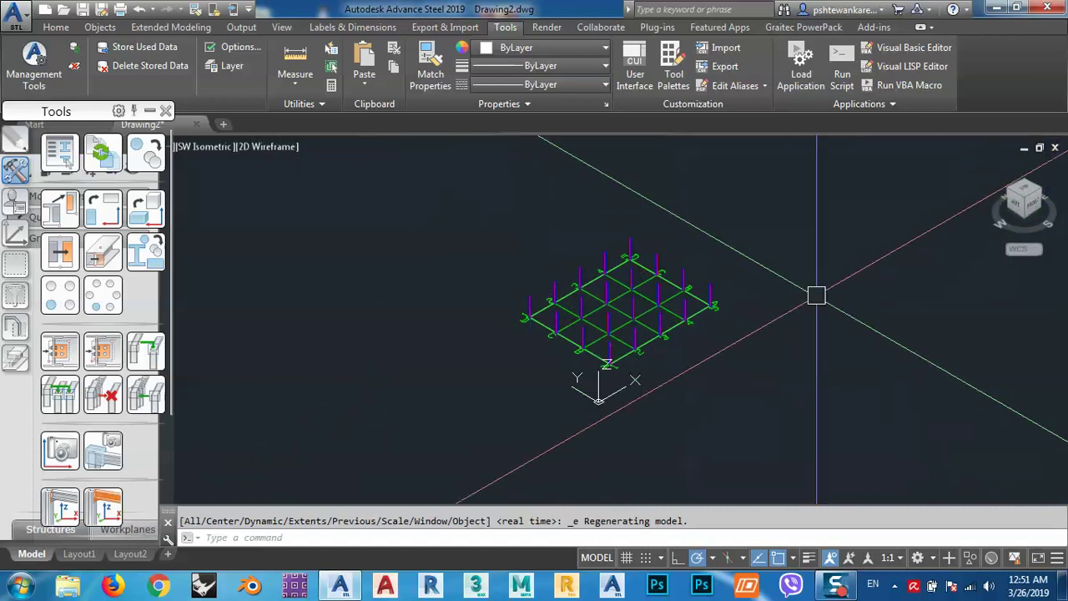
pyautogui.scroll(5, 576, 325)
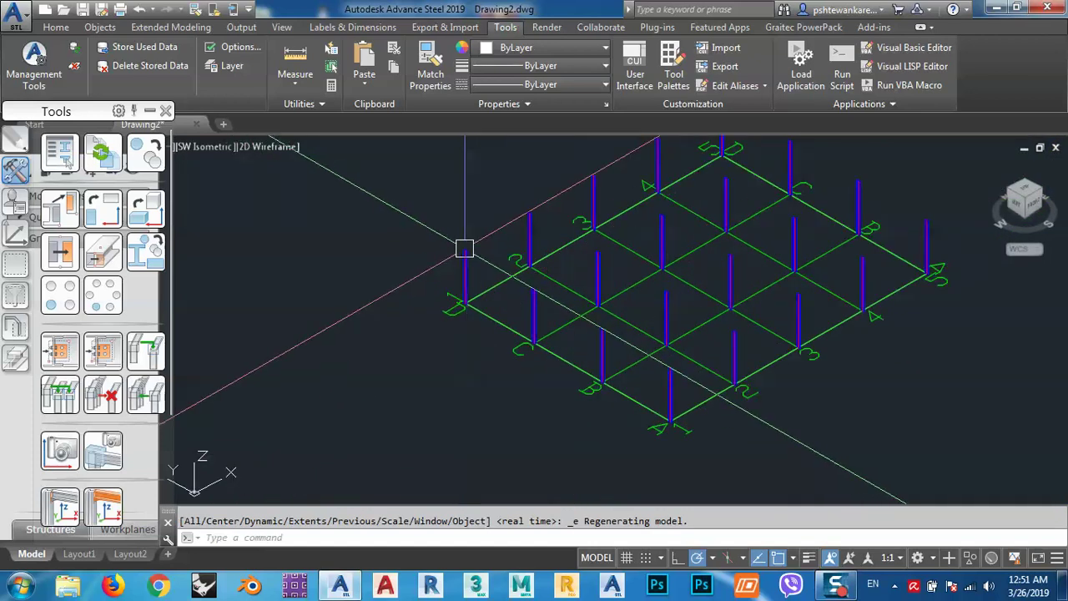
pyautogui.moveTo(460, 268)
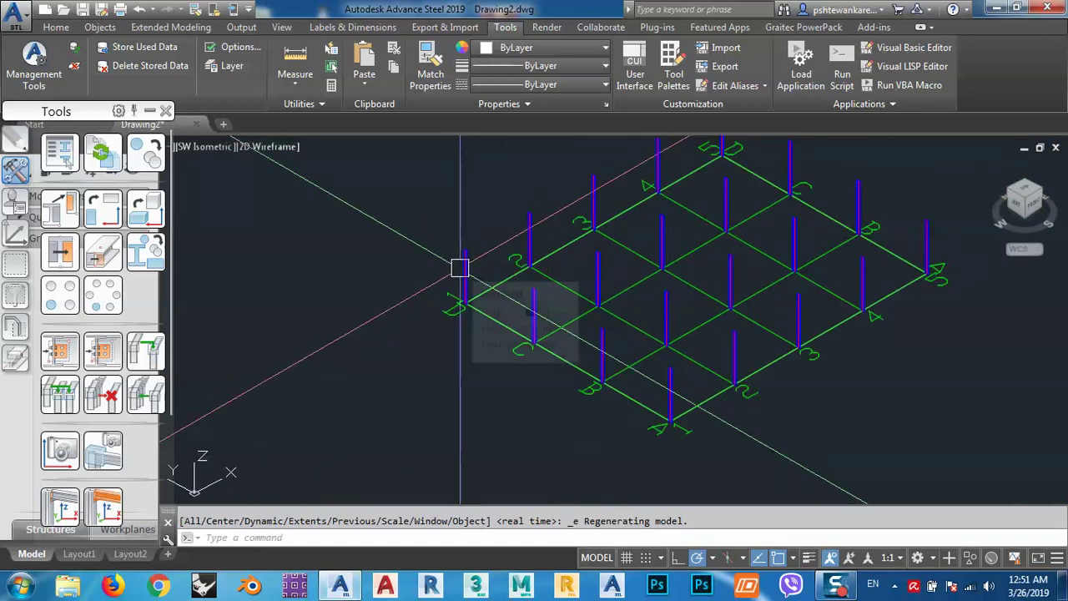
pyautogui.click(1023, 207)
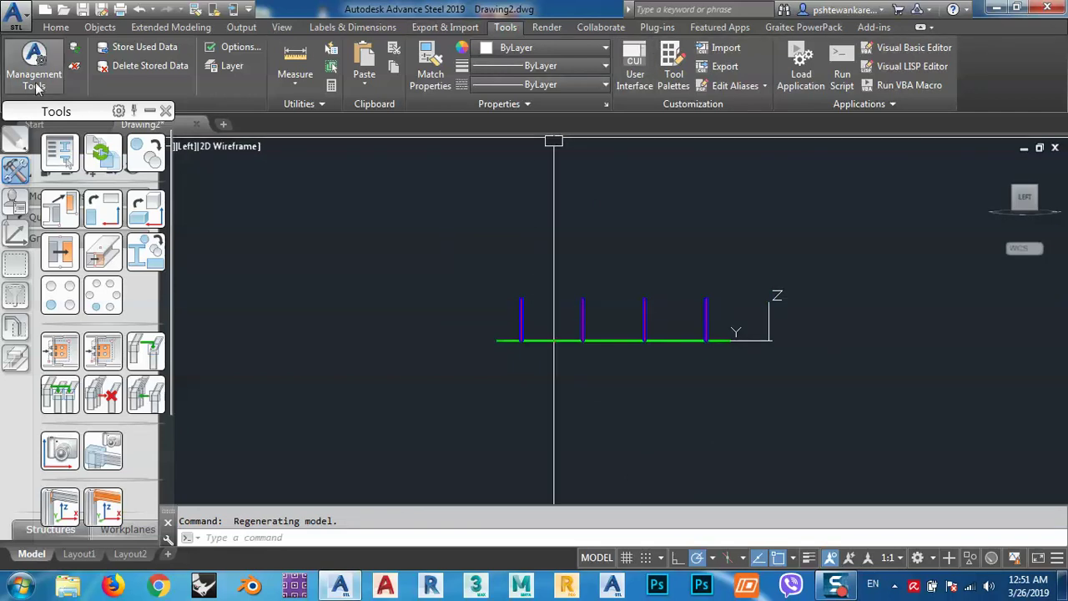
pyautogui.scroll(5, 741, 332)
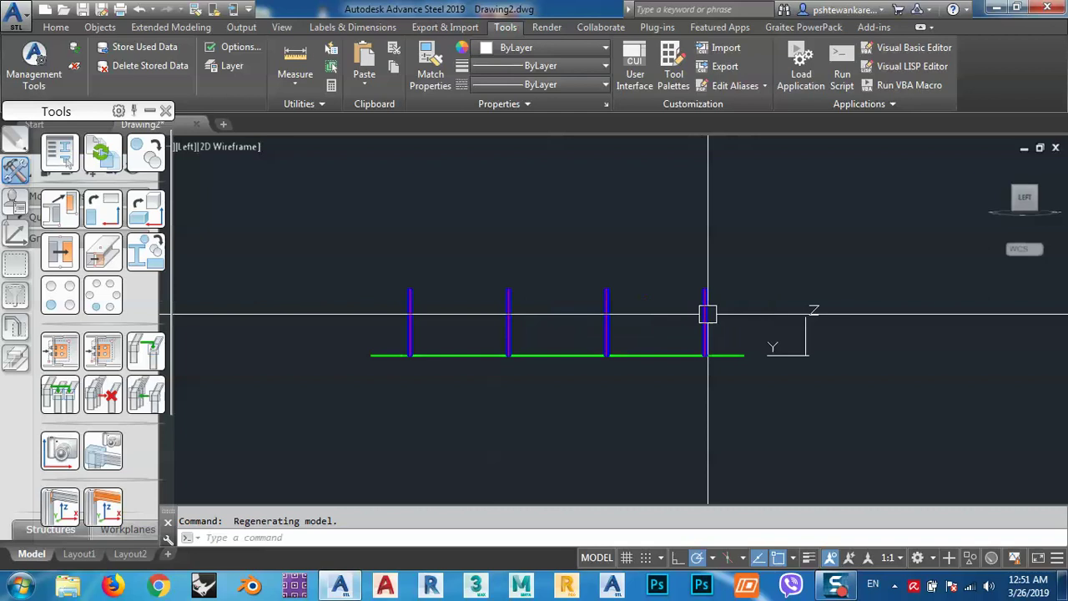
pyautogui.click(753, 214)
pyautogui.click(188, 321)
pyautogui.moveTo(346, 314); pyautogui.dragTo(496, 310, button='middle')
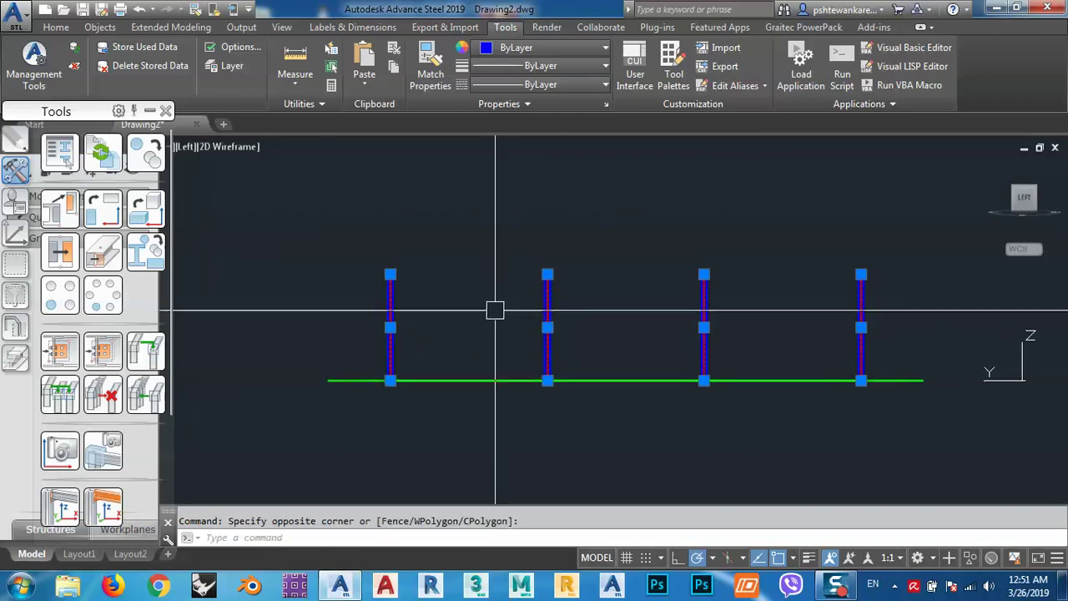
pyautogui.scroll(-2, 496, 310)
pyautogui.keyDown('shift'); pyautogui.moveTo(794, 362); pyautogui.dragTo(673, 382, button='middle'); pyautogui.keyUp('shift')
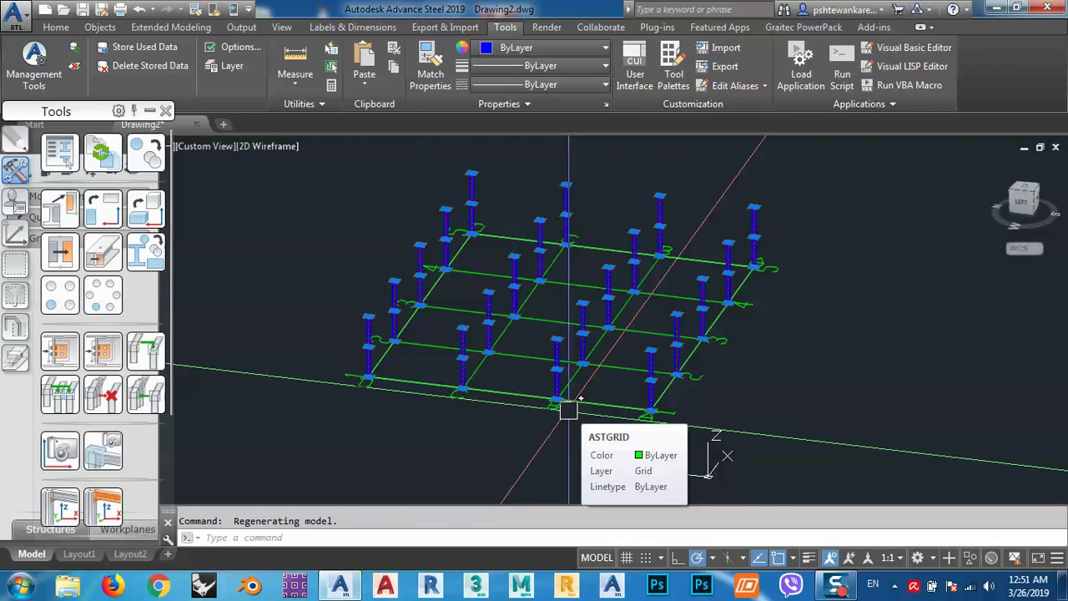
# Try an Advanced copy of the selected columns with the distance picked in the model, and undo back to the original columns
pyautogui.scroll(5, 567, 409)
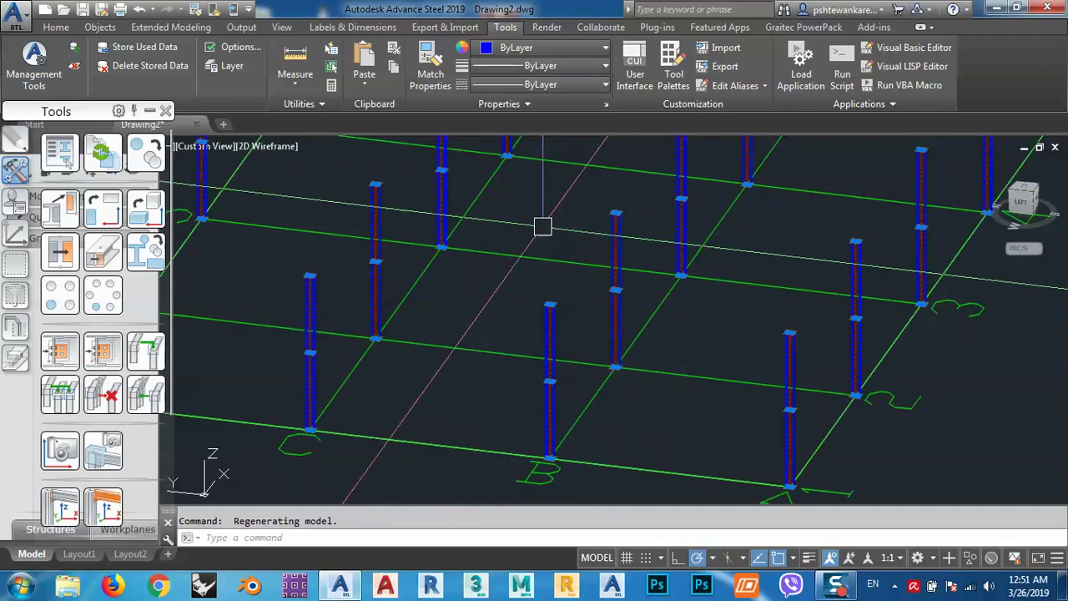
pyautogui.scroll(-3, 524, 234)
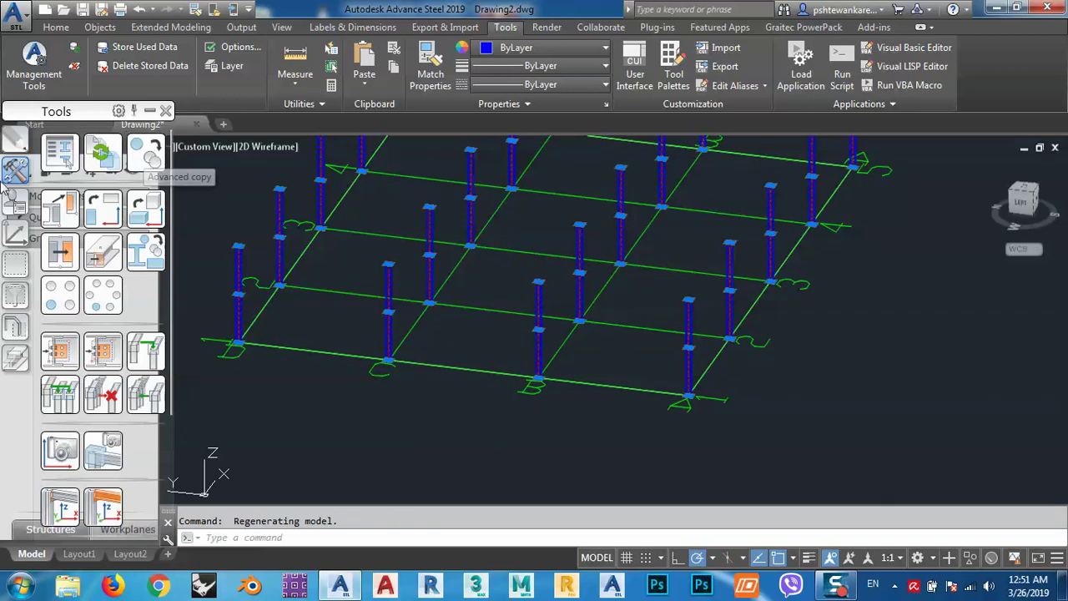
pyautogui.click(144, 155)
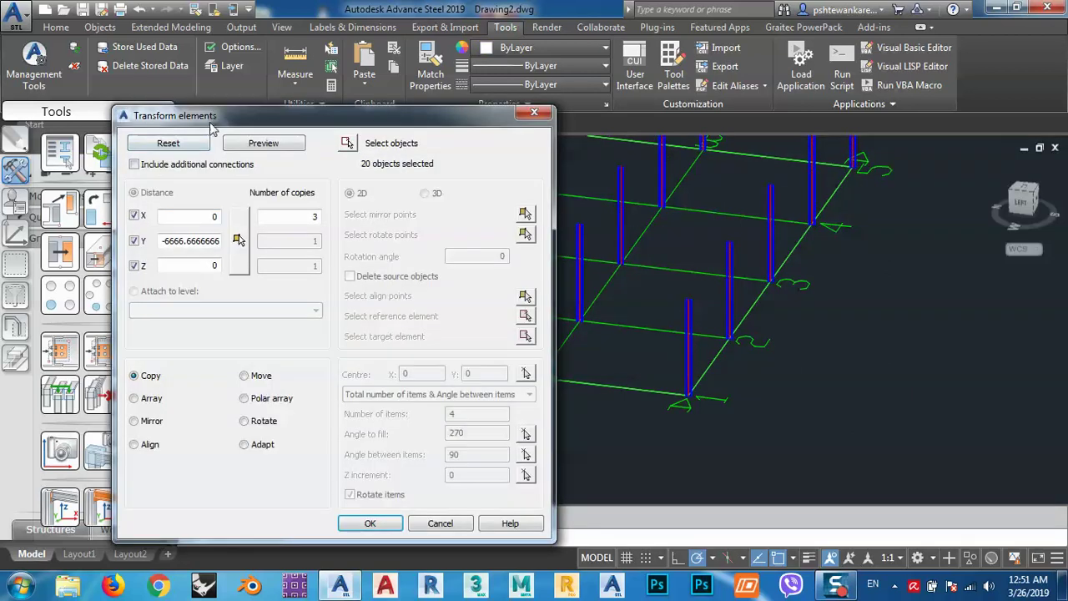
pyautogui.moveTo(211, 123); pyautogui.dragTo(138, 44)
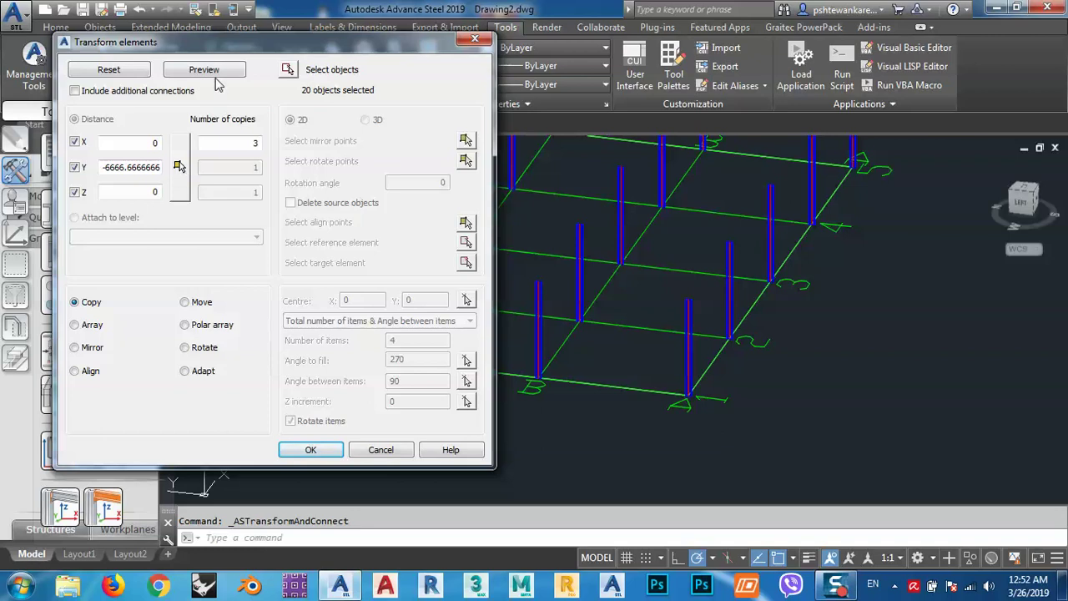
pyautogui.moveTo(209, 43); pyautogui.dragTo(672, 34)
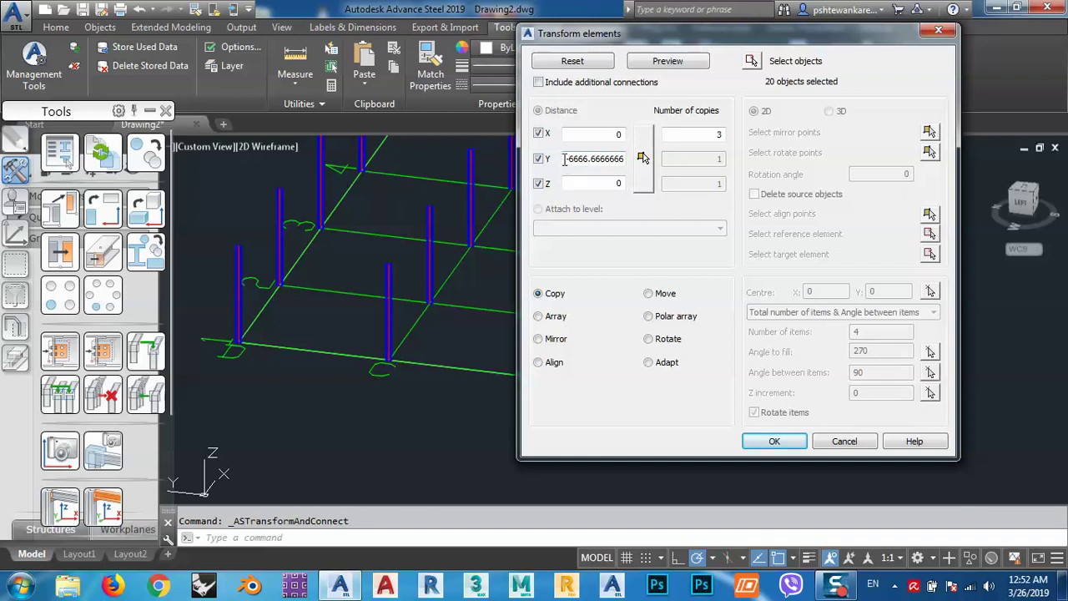
pyautogui.click(642, 158)
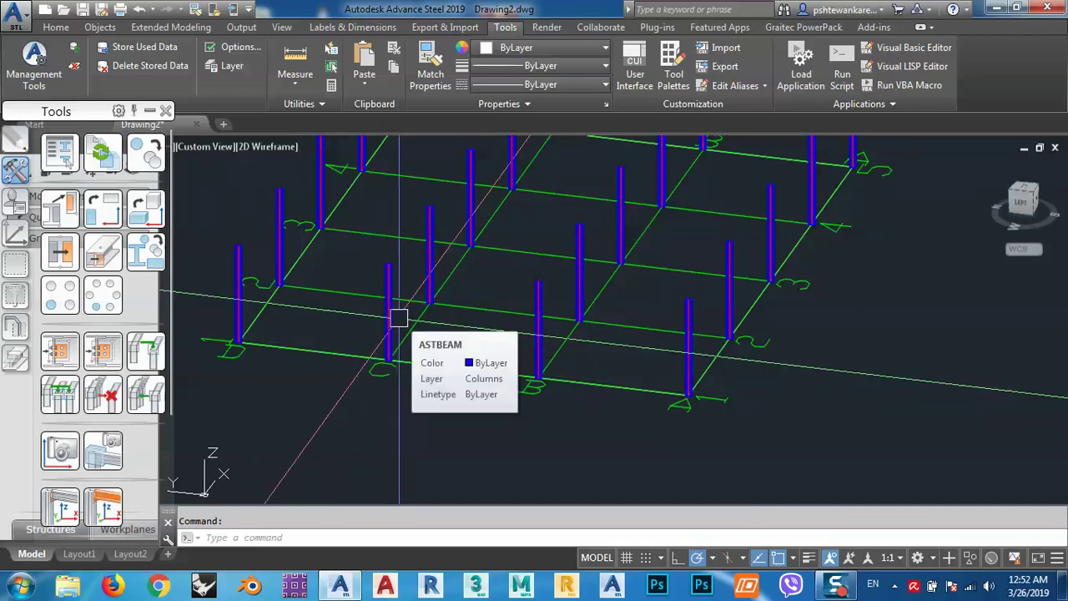
pyautogui.hotkey('ctrl', 'z')
pyautogui.hotkey('ctrl', 'z')
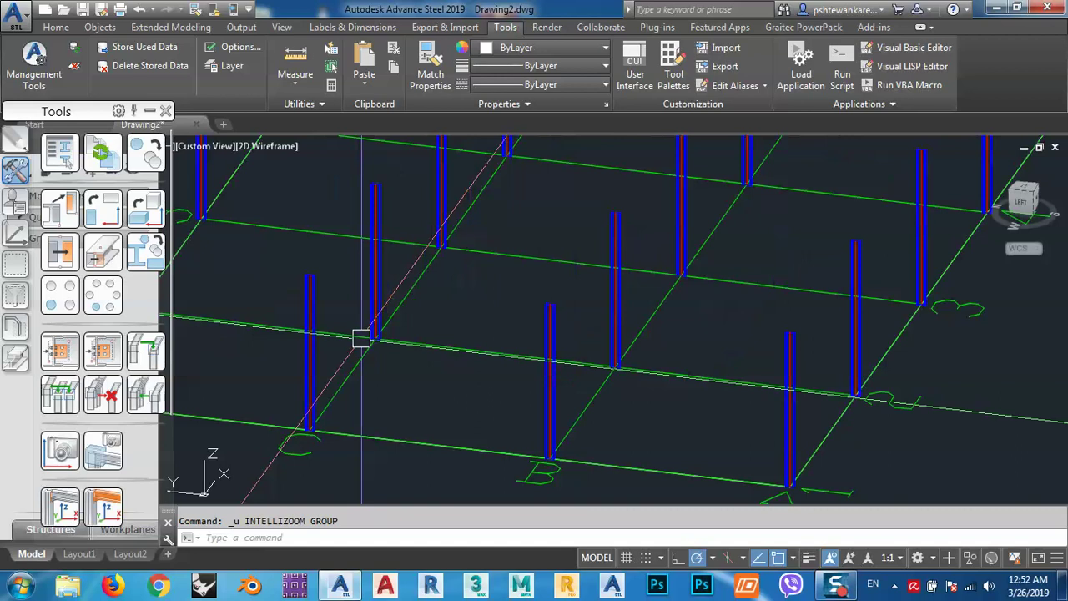
# Delete a single column from the grid as a trial and undo the deletion
pyautogui.click(1021, 206)
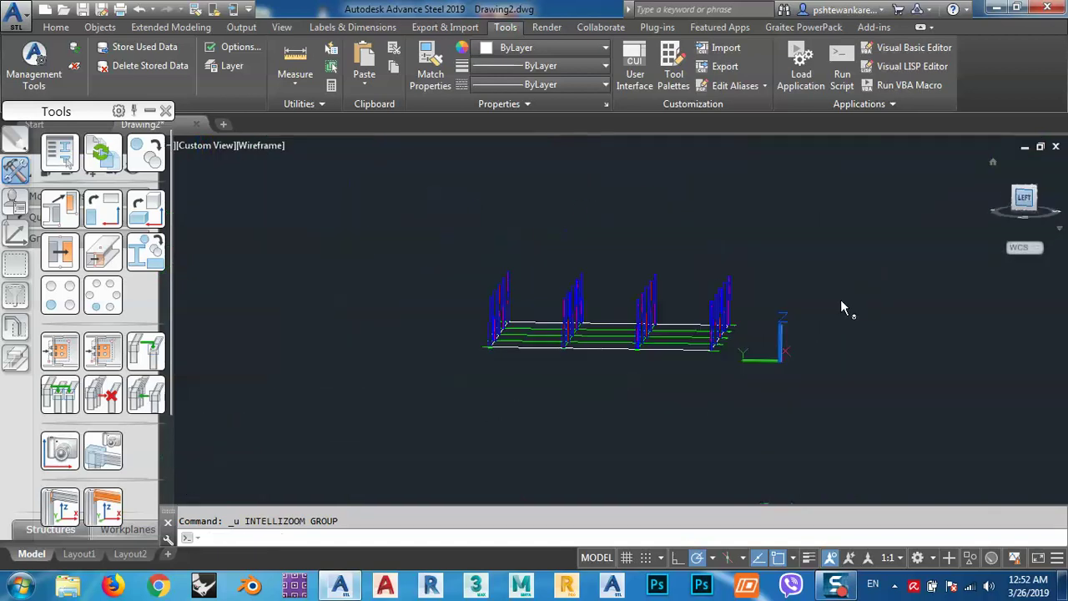
pyautogui.keyDown('shift'); pyautogui.moveTo(693, 325); pyautogui.dragTo(563, 412, button='middle'); pyautogui.keyUp('shift')
pyautogui.scroll(6, 558, 412)
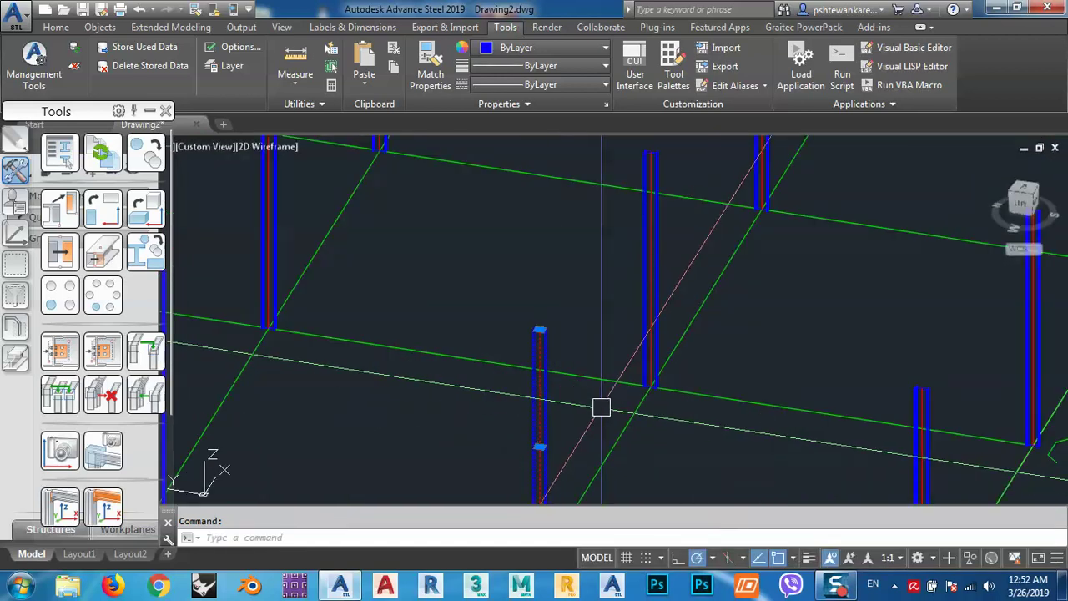
pyautogui.press('Delete')
pyautogui.scroll(-8, 601, 407)
pyautogui.hotkey('ctrl', 'z')
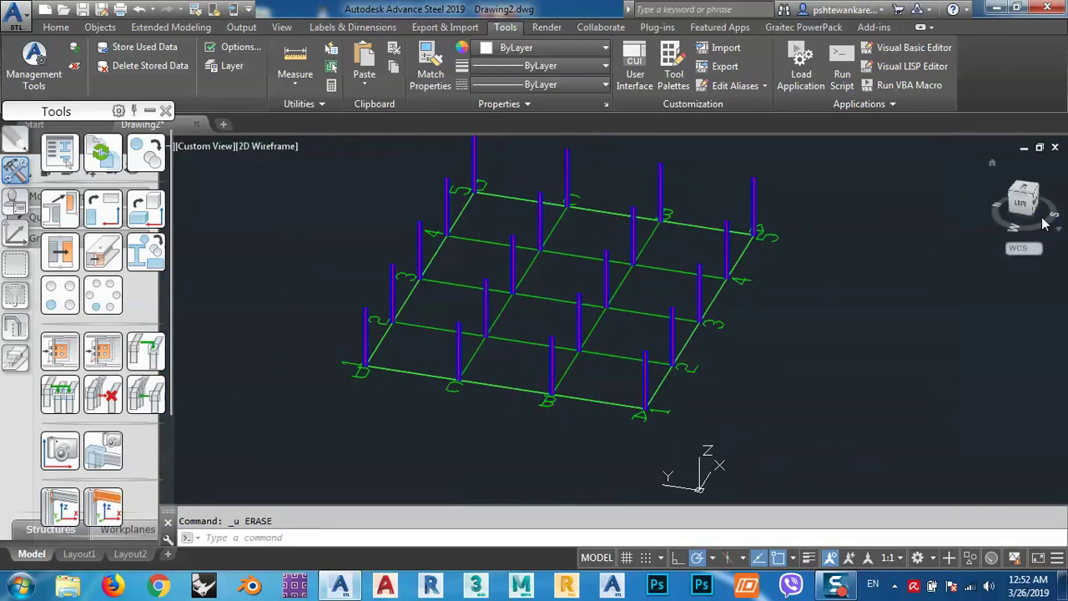
# Return to the Left view, select every column again and orbit the model into a 3D view
pyautogui.click(1032, 210)
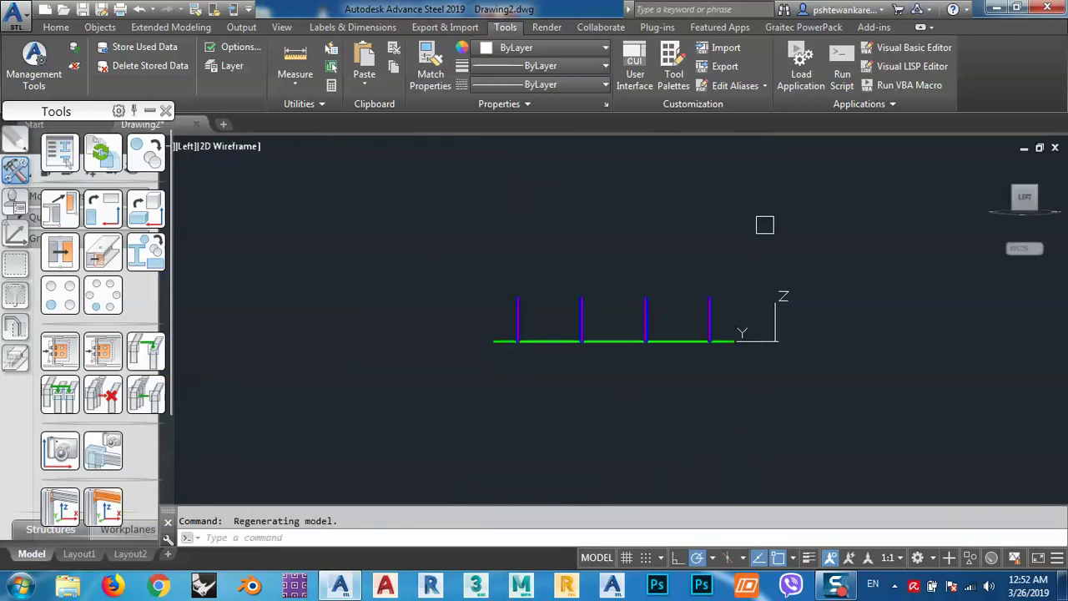
pyautogui.click(762, 229)
pyautogui.click(524, 298)
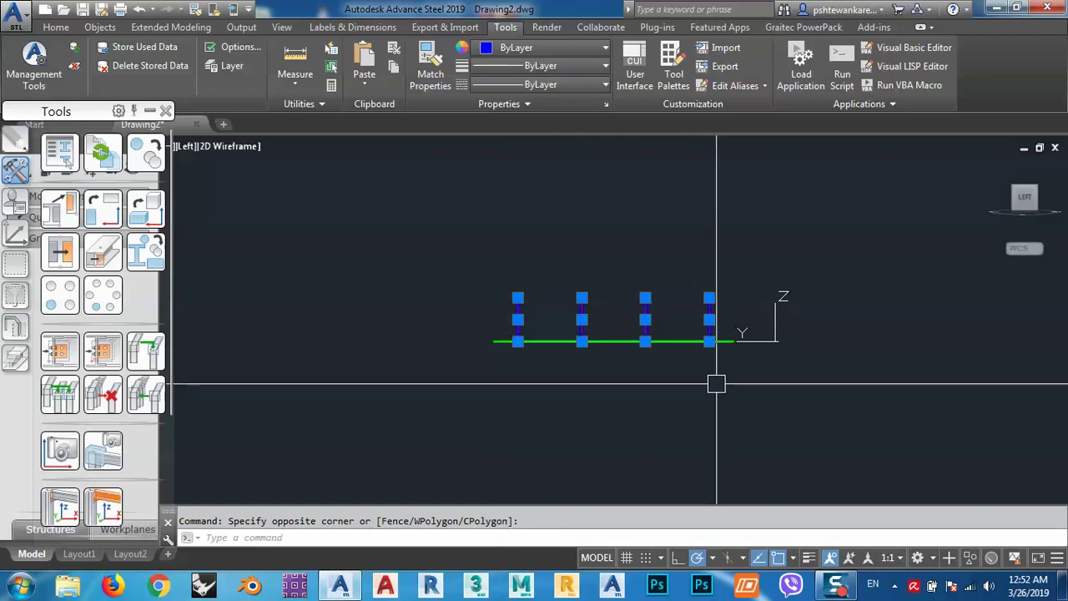
pyautogui.keyDown('shift'); pyautogui.moveTo(705, 378); pyautogui.dragTo(615, 425, button='middle'); pyautogui.keyUp('shift')
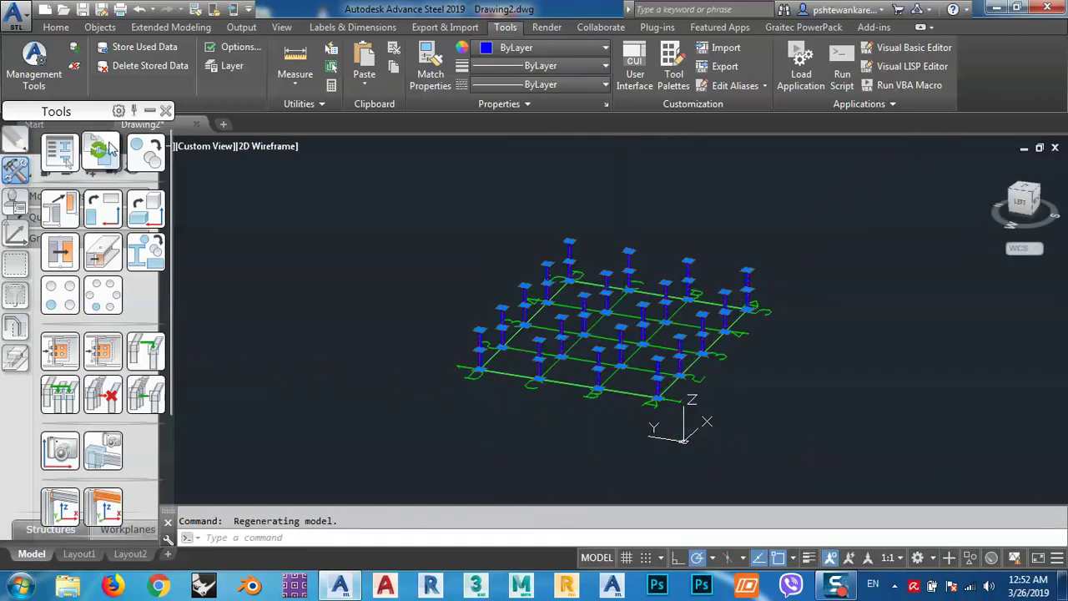
# Copy the selected columns upwards with Advanced copy at a Z distance of 4500 and 3 copies, accepting the preview
pyautogui.click(140, 164)
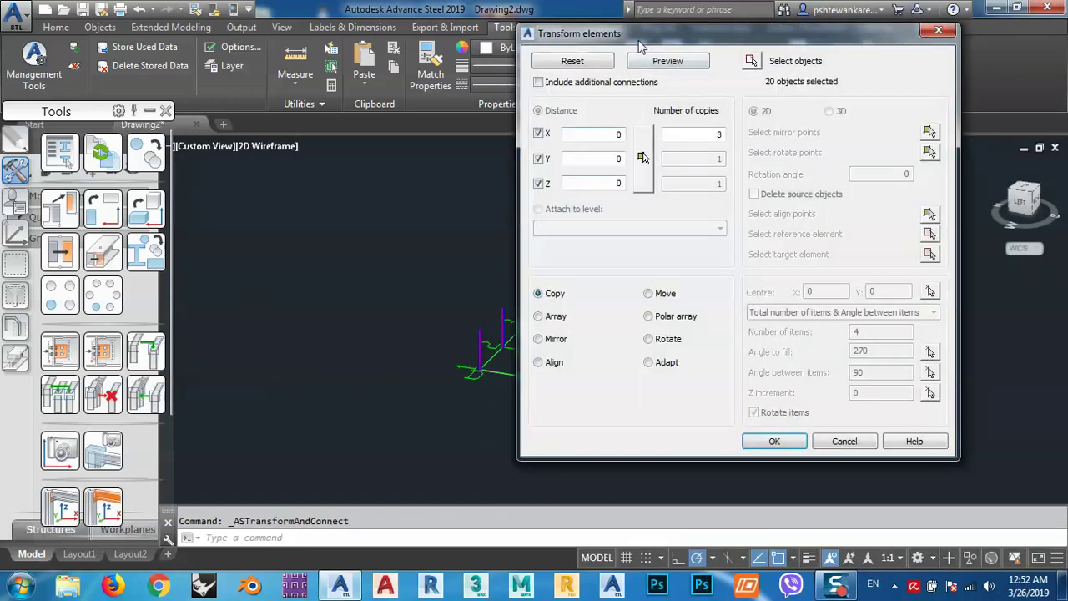
pyautogui.moveTo(639, 40); pyautogui.dragTo(369, 55)
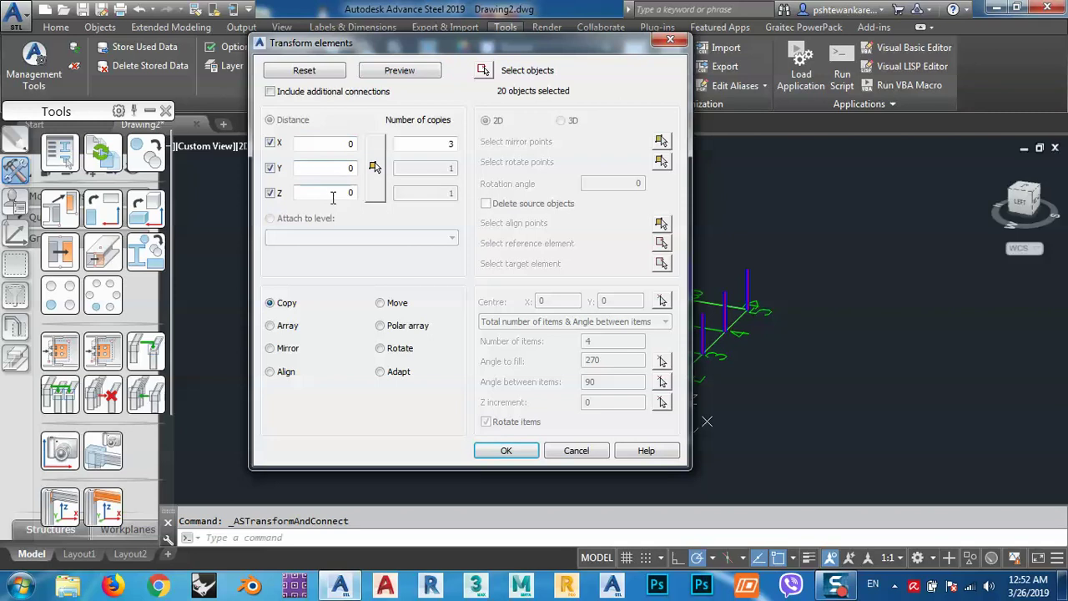
pyautogui.write('4500')
pyautogui.click(399, 71)
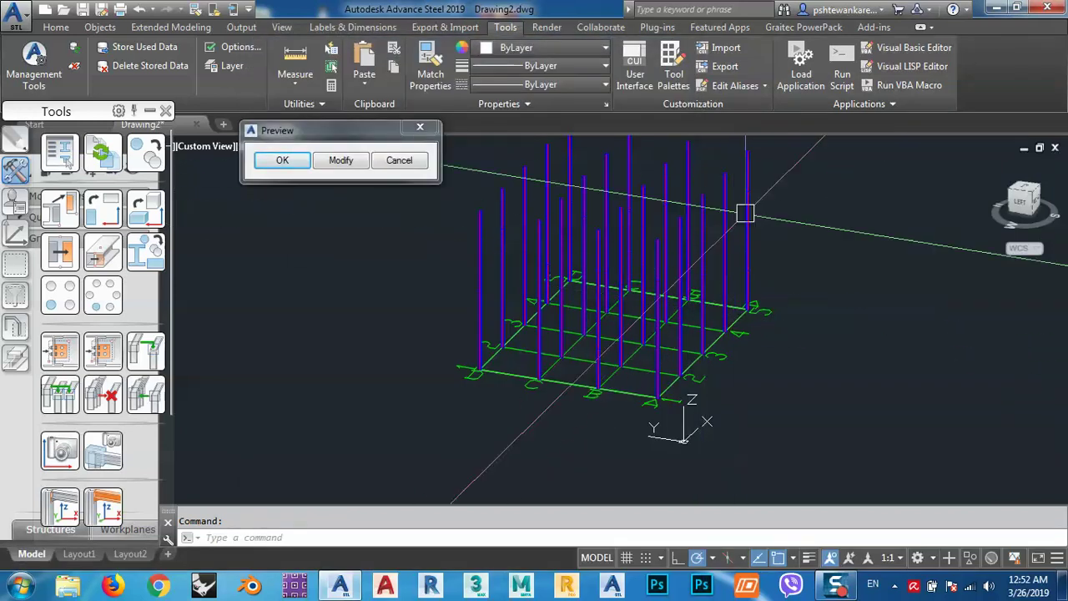
pyautogui.click(283, 161)
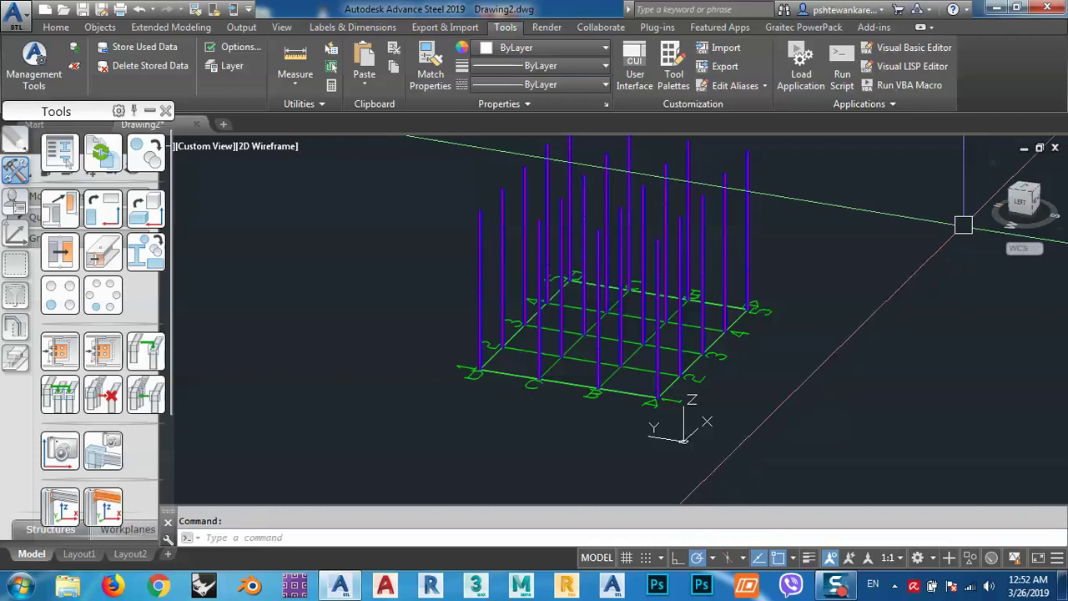
# Check the separate column segments stacked at D1 and undo the vertical copies
pyautogui.scroll(5, 501, 310)
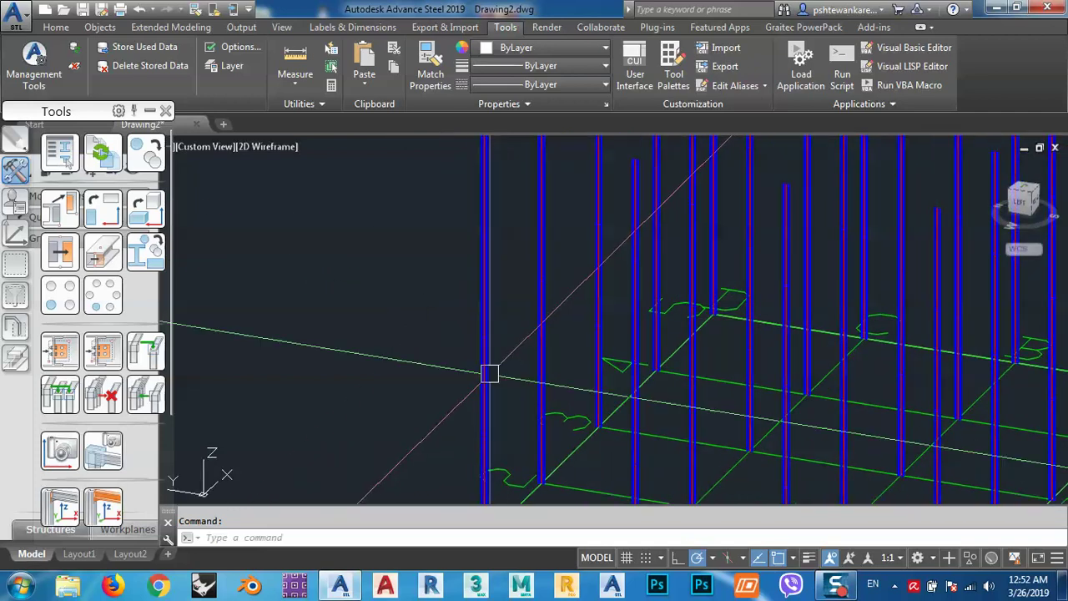
pyautogui.scroll(-5, 405, 285)
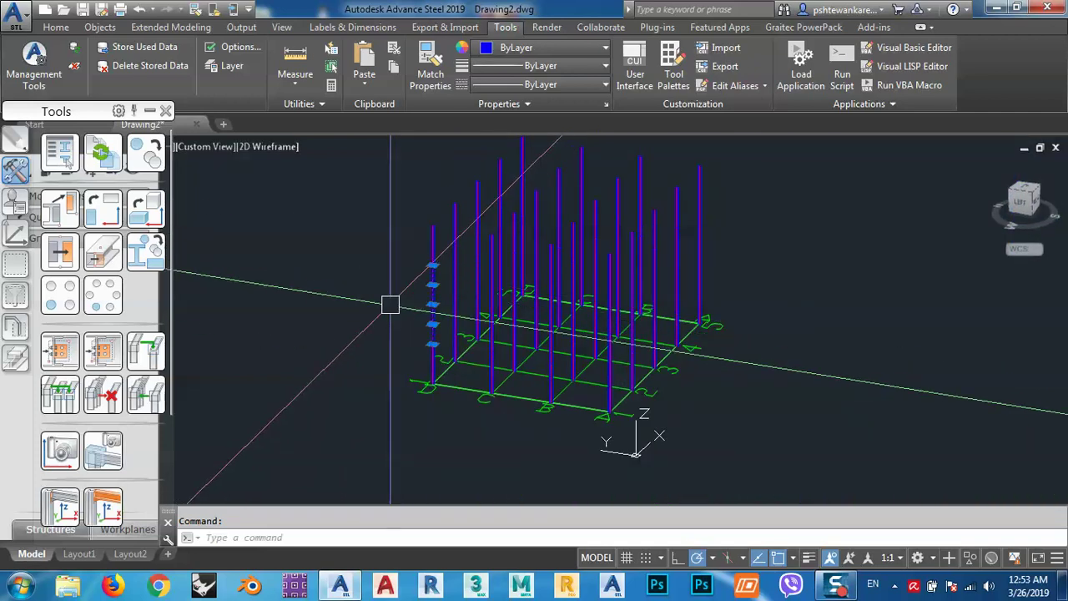
pyautogui.hotkey('ctrl', 'z')
pyautogui.hotkey('ctrl', 'z')
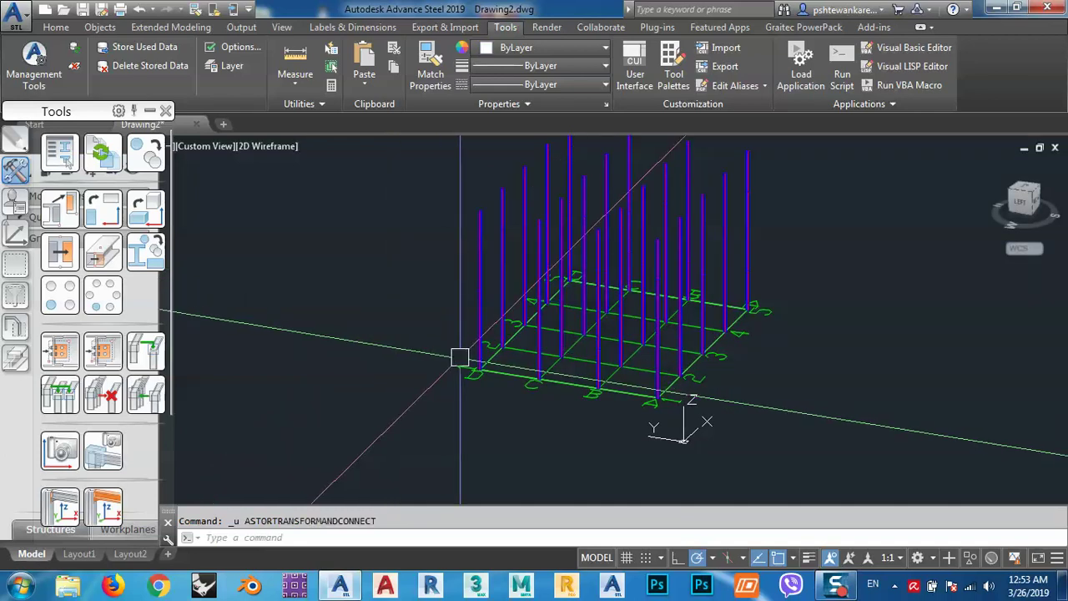
pyautogui.hotkey('ctrl', 'z')
# Select all columns in the Left view and copy them upwards with Advanced copy at a Z distance of 4500 and 1 copy, accepting the preview
pyautogui.click(1018, 207)
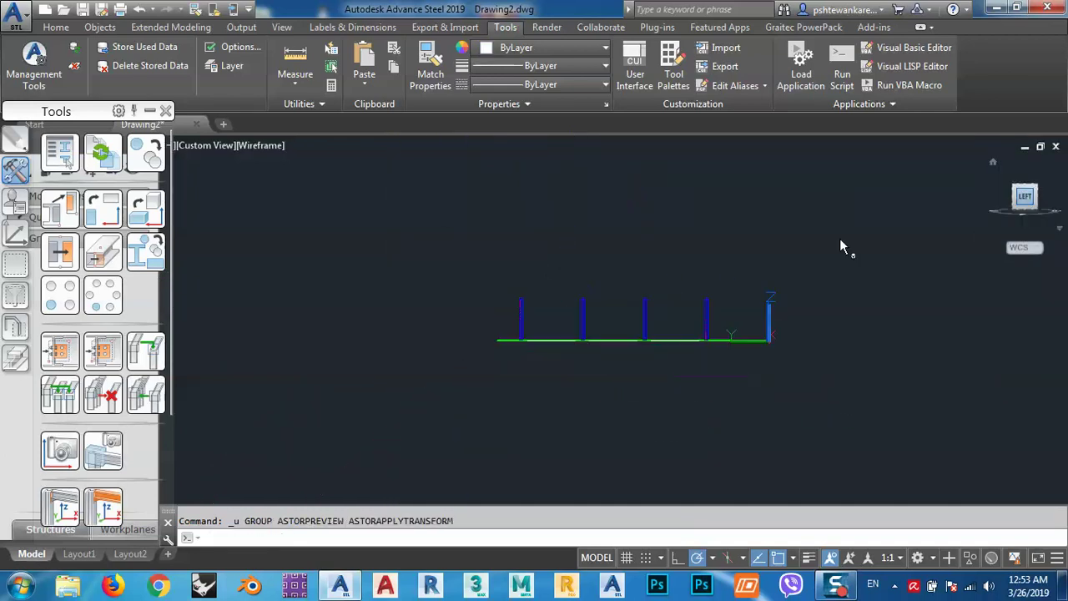
pyautogui.click(736, 278)
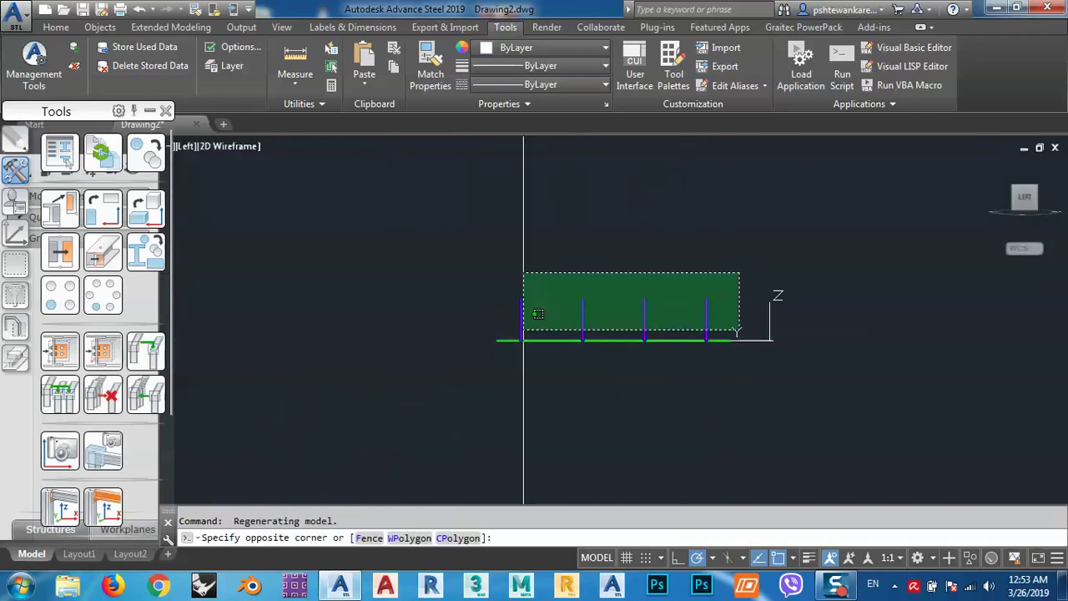
pyautogui.click(463, 329)
pyautogui.keyDown('shift'); pyautogui.moveTo(638, 475); pyautogui.dragTo(584, 484, button='middle'); pyautogui.keyUp('shift')
pyautogui.click(145, 152)
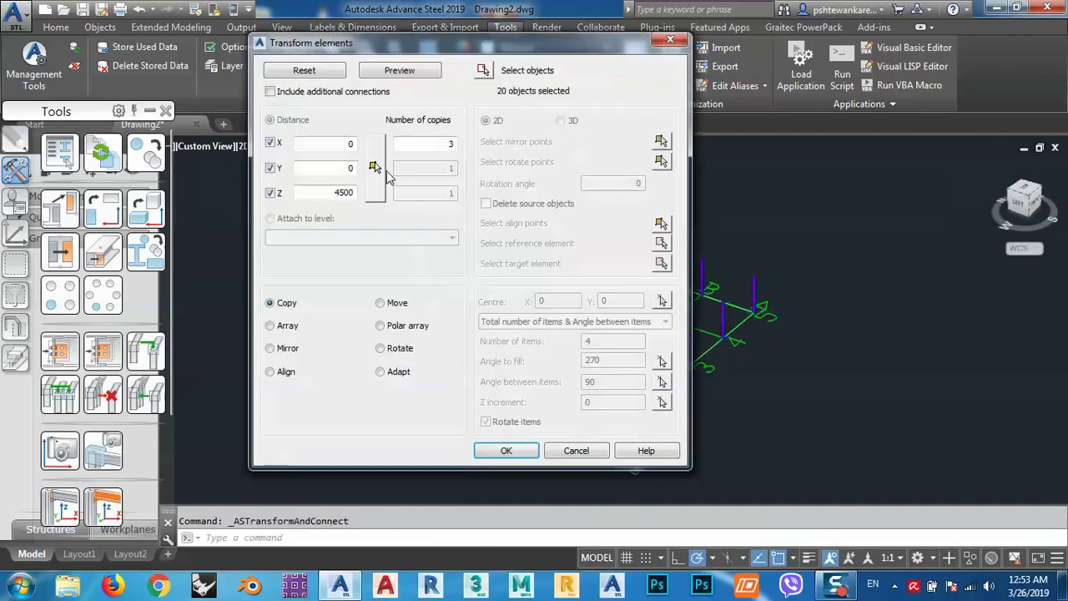
pyautogui.doubleClick(446, 144)
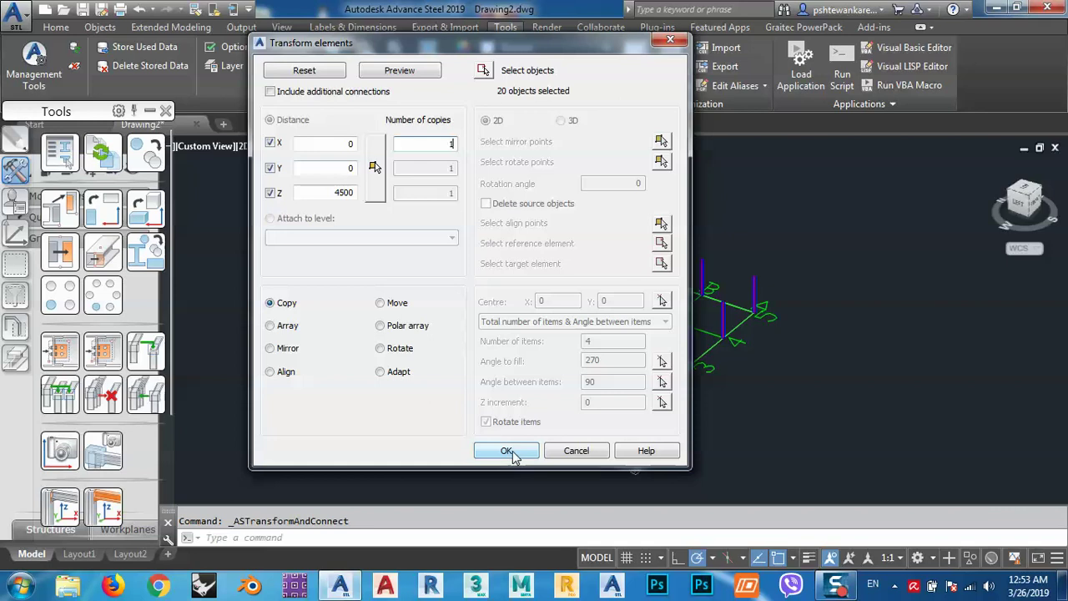
pyautogui.click(398, 72)
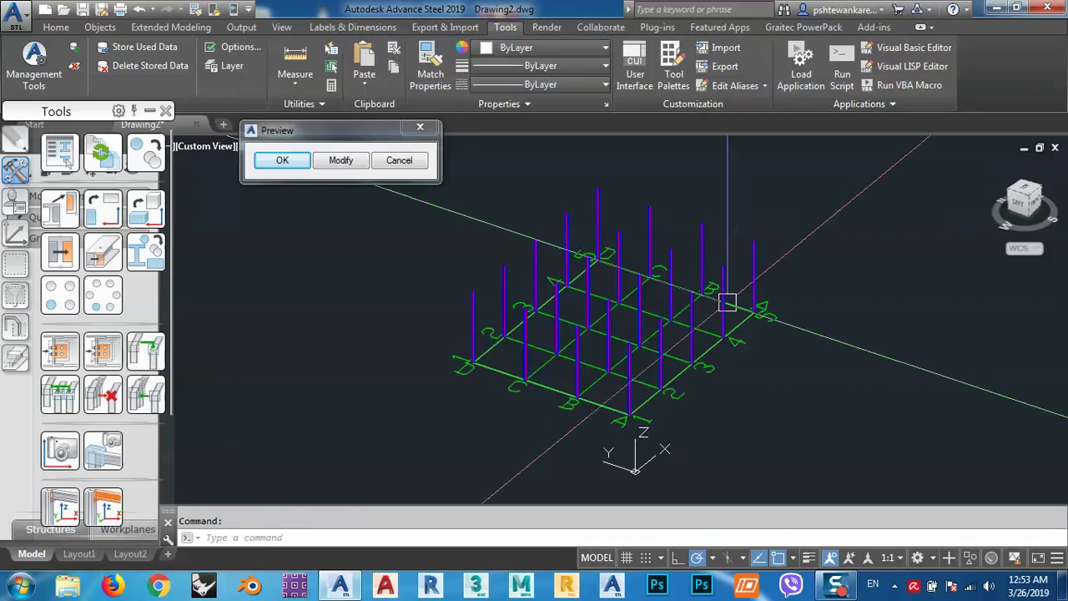
pyautogui.click(282, 160)
# Check the separate stacked column segments at D1 by selecting them and clearing the selection
pyautogui.scroll(8, 476, 287)
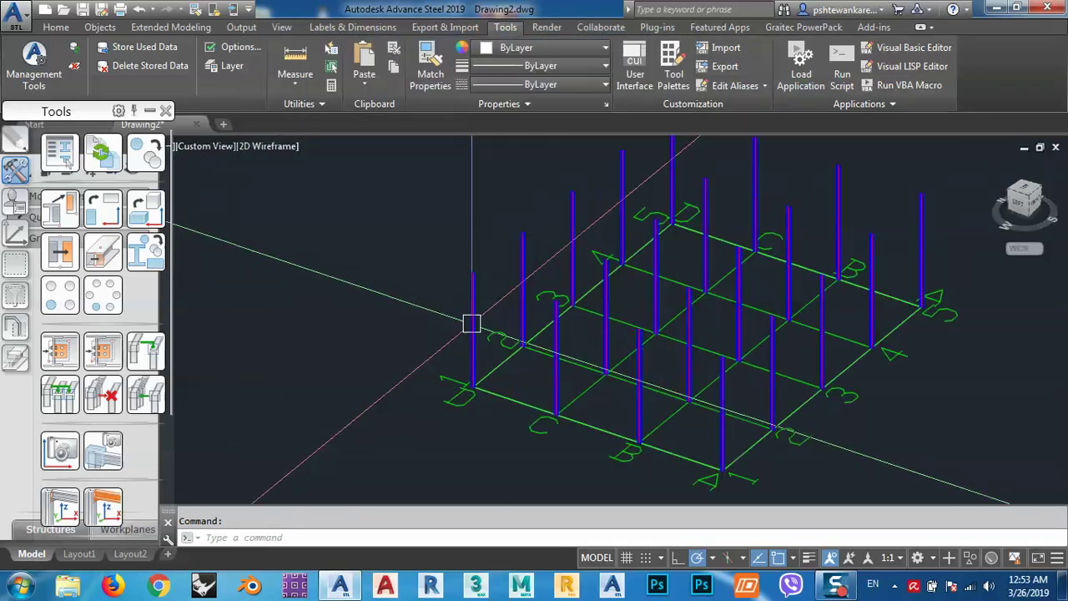
pyautogui.click(474, 281)
pyautogui.click(464, 410)
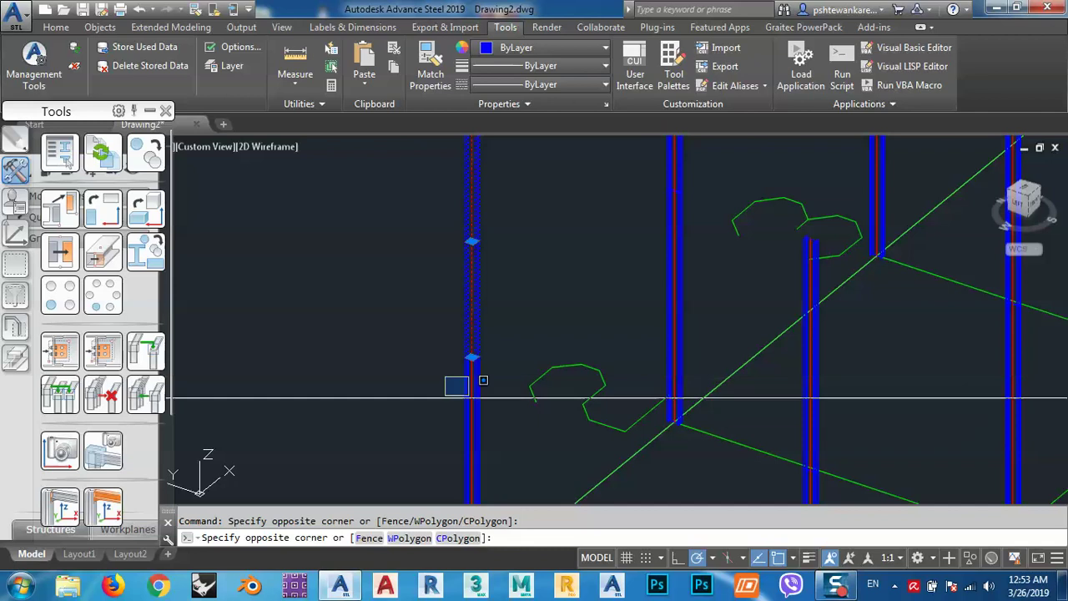
pyautogui.scroll(-3, 442, 399)
pyautogui.press('Escape')
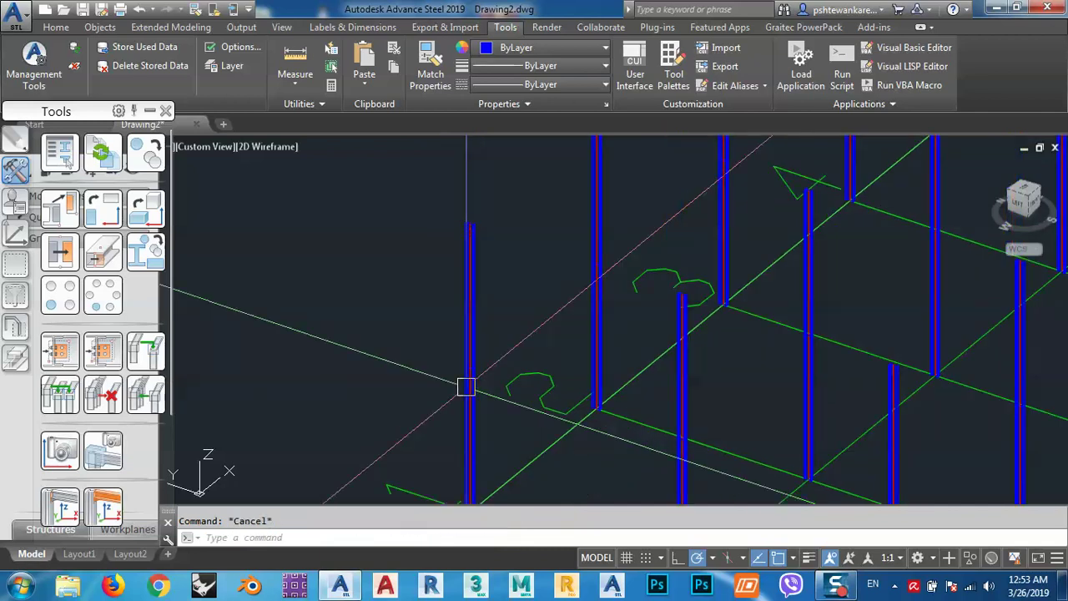
pyautogui.click(470, 323)
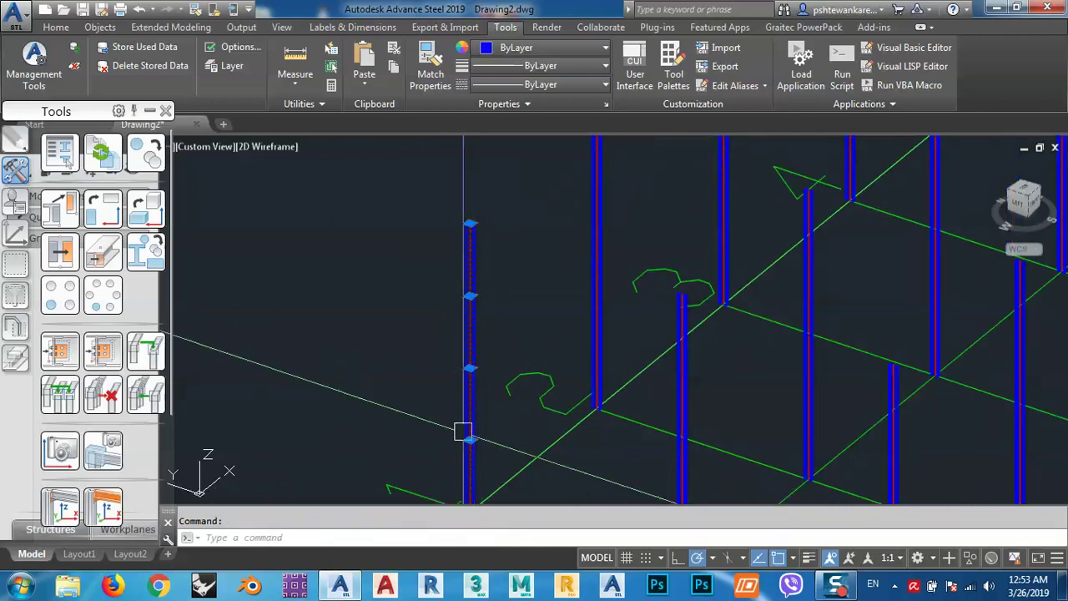
pyautogui.press('Escape')
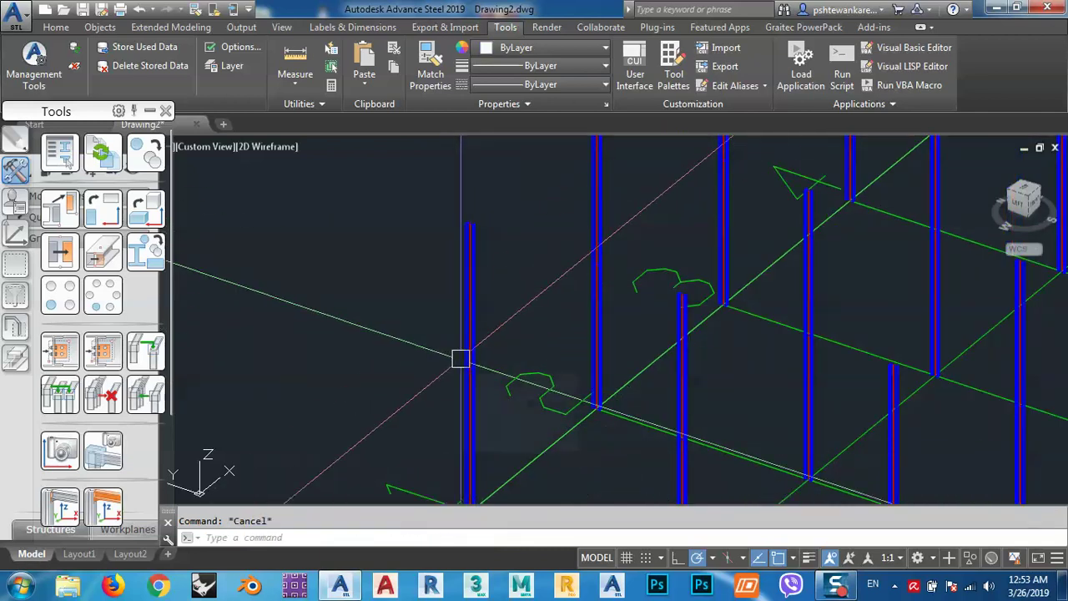
pyautogui.moveTo(484, 358); pyautogui.dragTo(496, 308, button='middle')
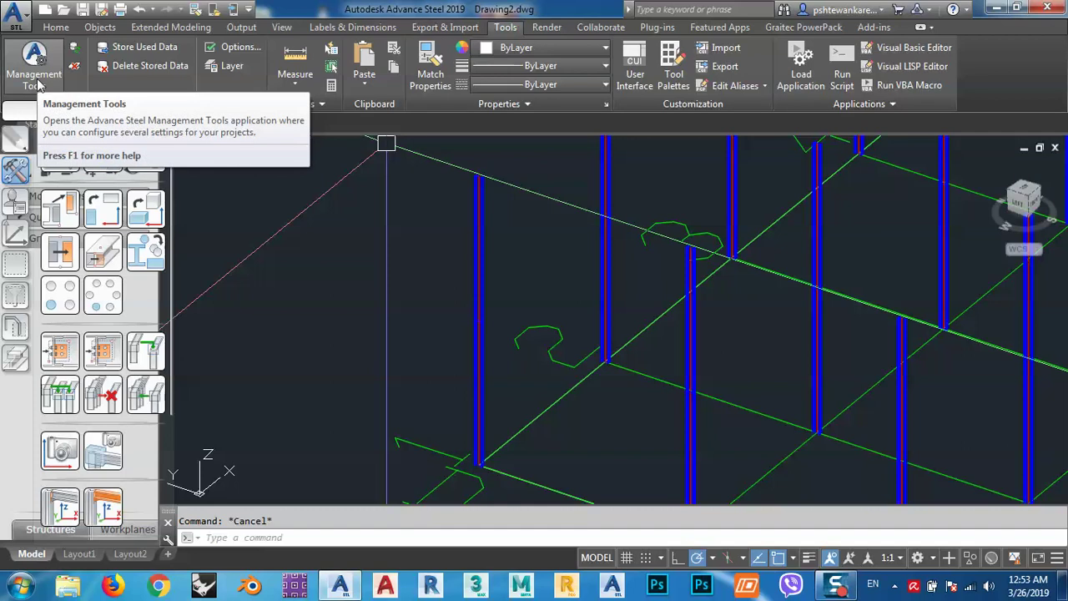
# Merge the stacked segments of the columns at D1 and D2 into a single beam at each position
pyautogui.click(244, 29)
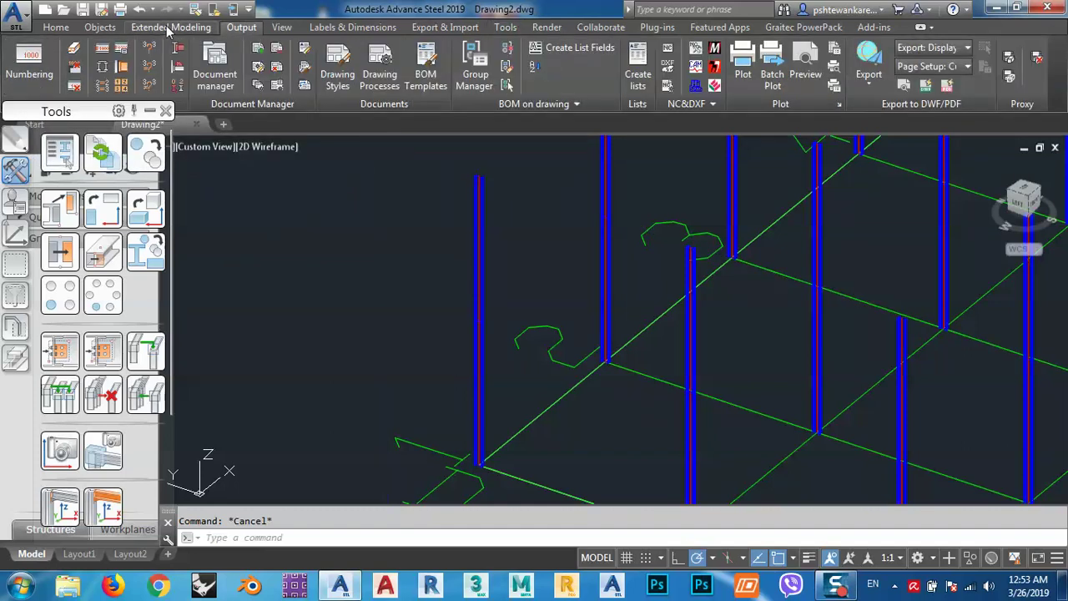
pyautogui.click(167, 28)
pyautogui.click(98, 28)
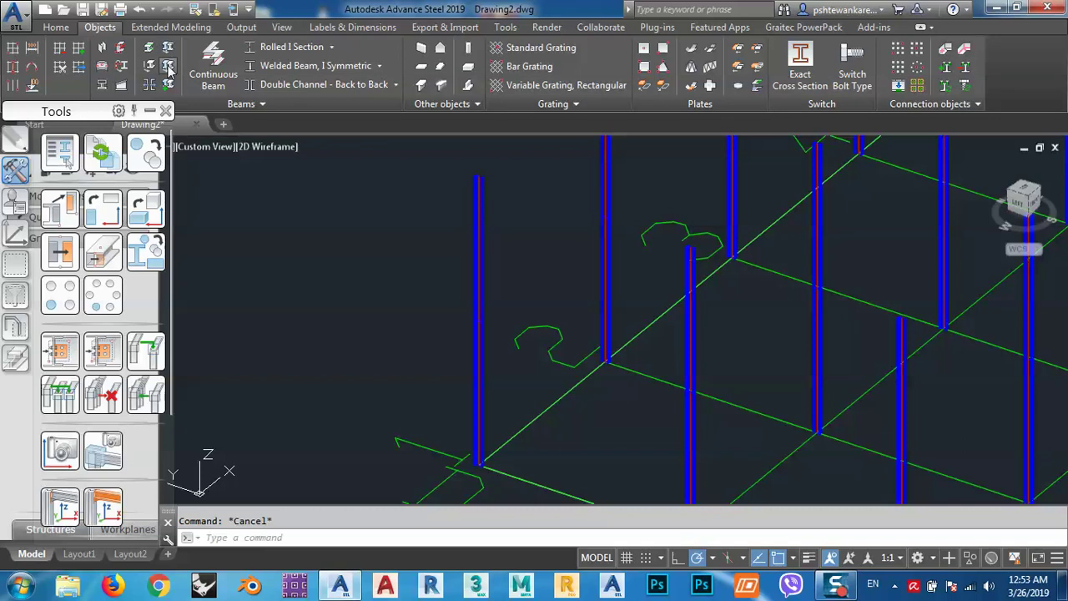
pyautogui.click(561, 379)
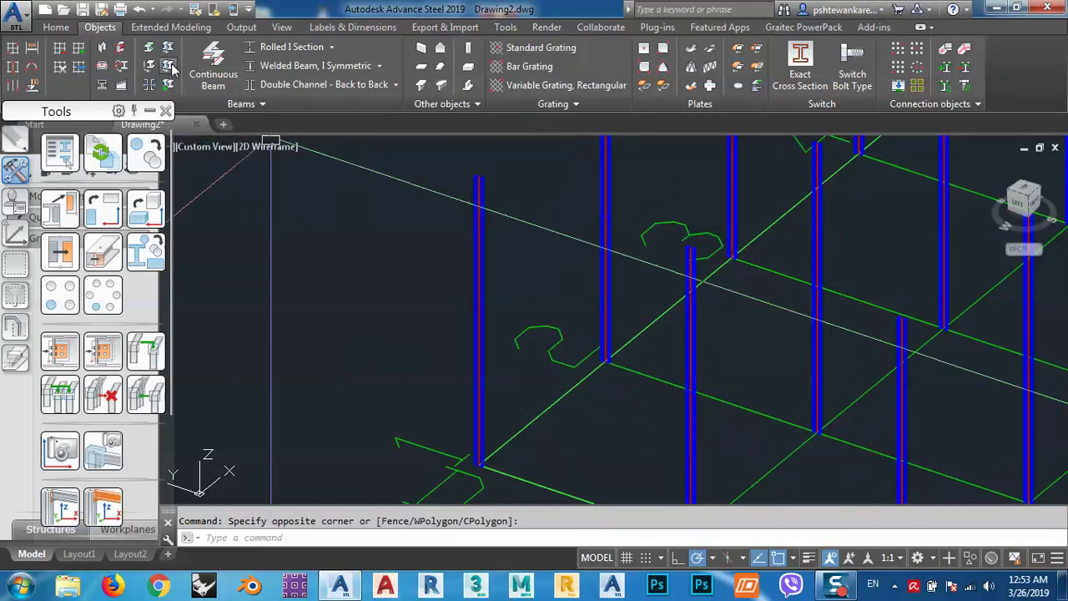
pyautogui.click(624, 247)
pyautogui.click(593, 190)
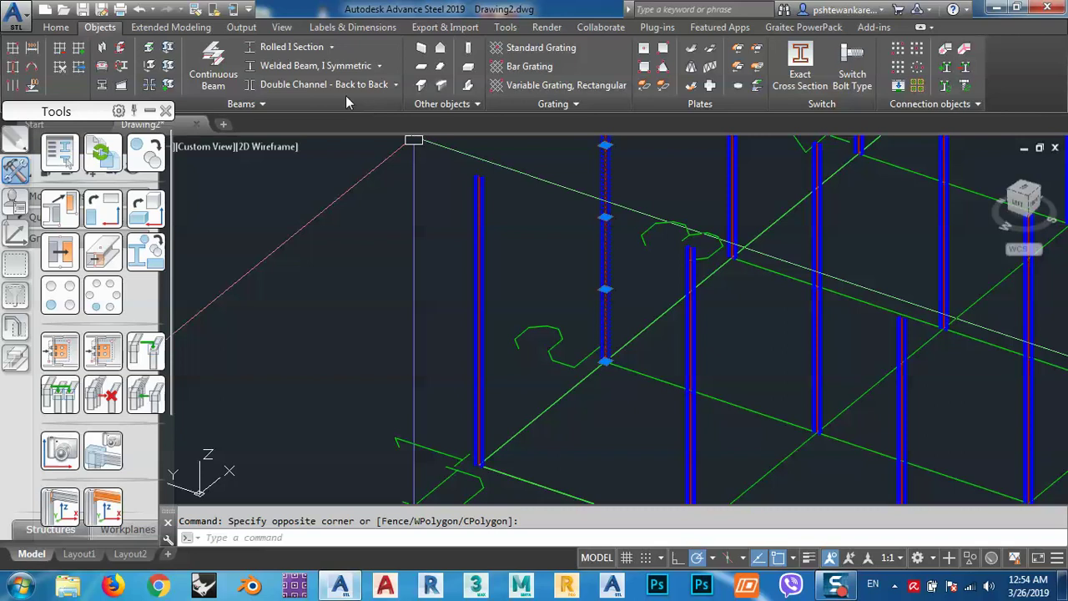
pyautogui.click(167, 66)
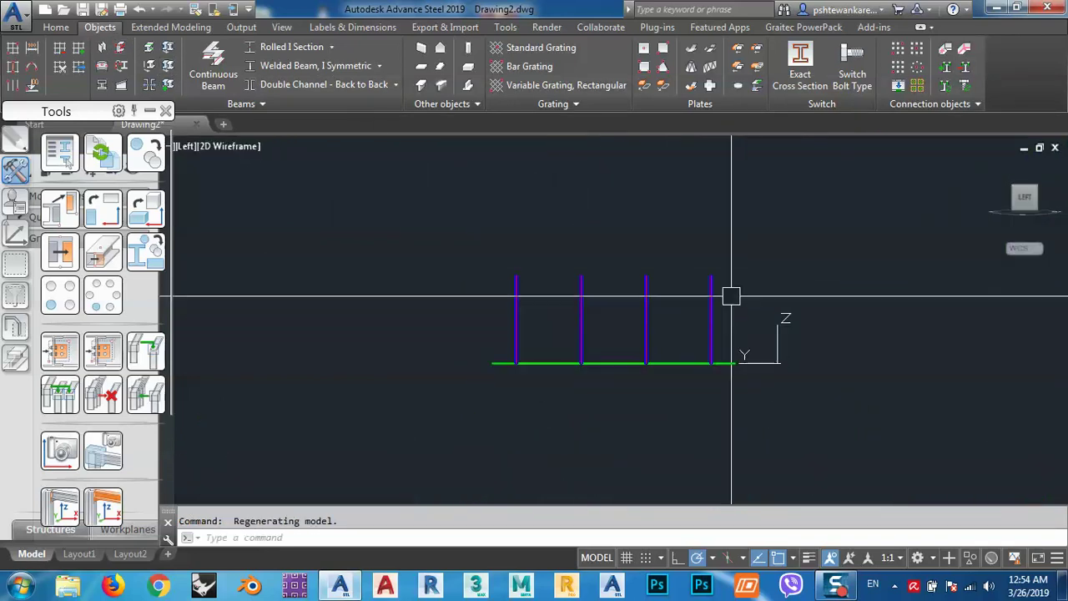
# Try to merge all columns on lines A, B and C at once and undo the merge
pyautogui.click(772, 288)
pyautogui.click(534, 335)
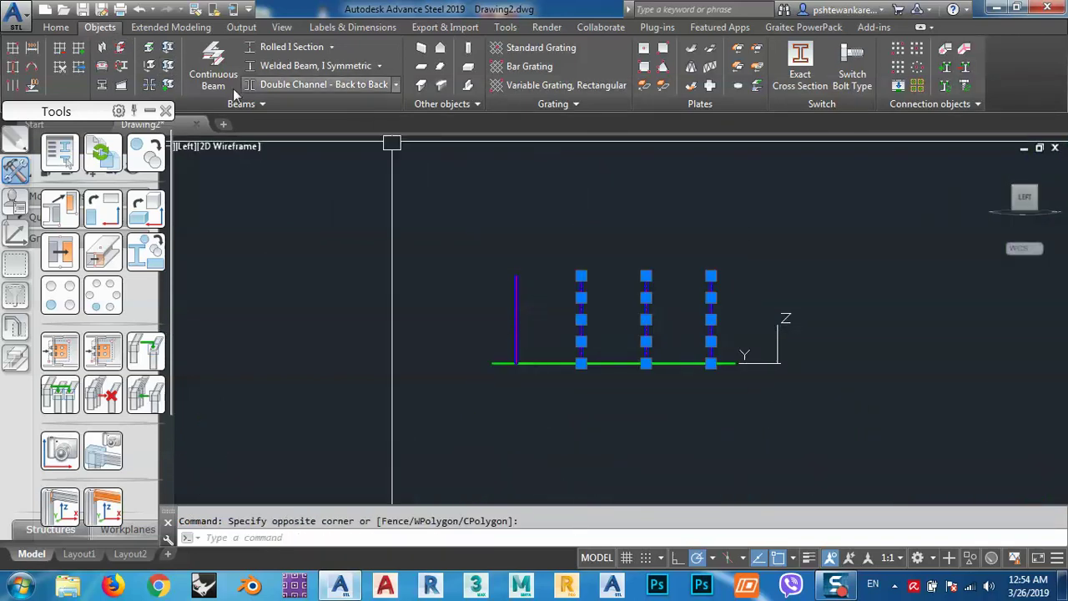
pyautogui.click(170, 71)
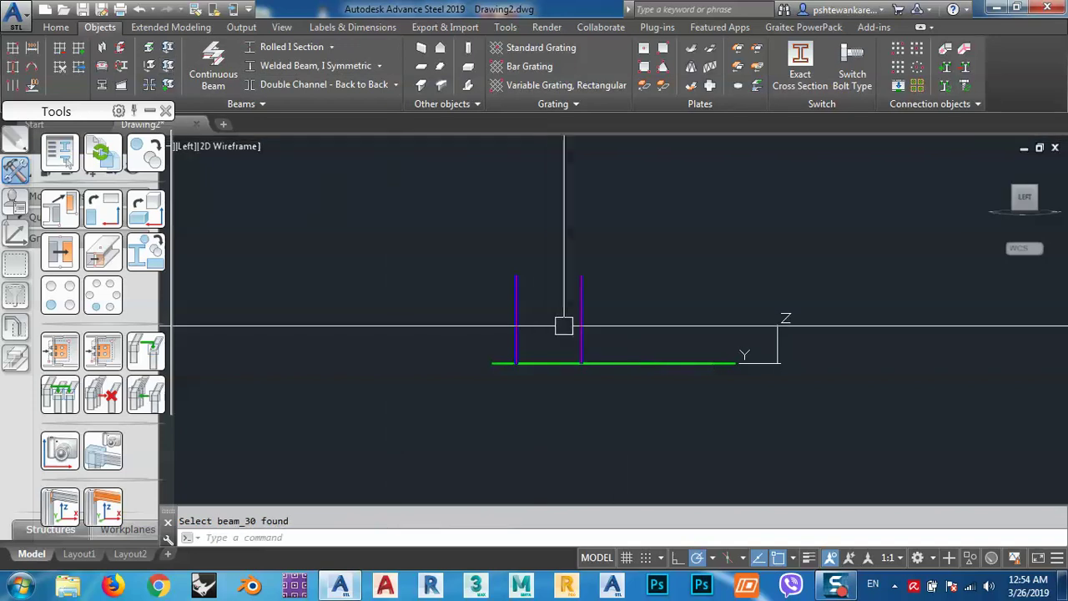
pyautogui.keyDown('shift'); pyautogui.moveTo(615, 353); pyautogui.dragTo(595, 397, button='middle'); pyautogui.keyUp('shift')
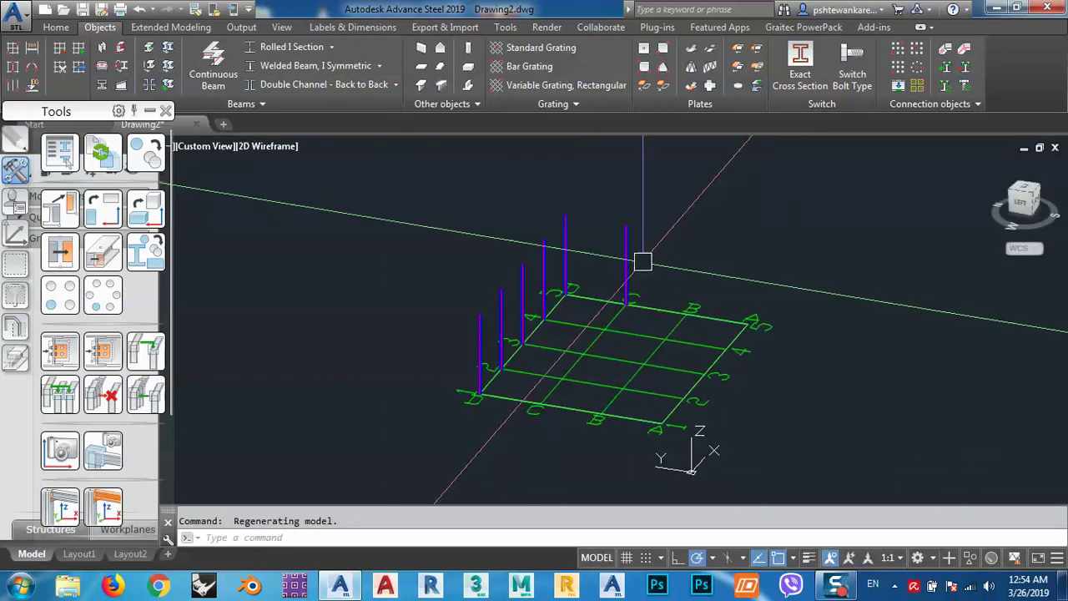
pyautogui.hotkey('ctrl', 'z')
pyautogui.hotkey('ctrl', 'z')
pyautogui.hotkey('ctrl', 'z')
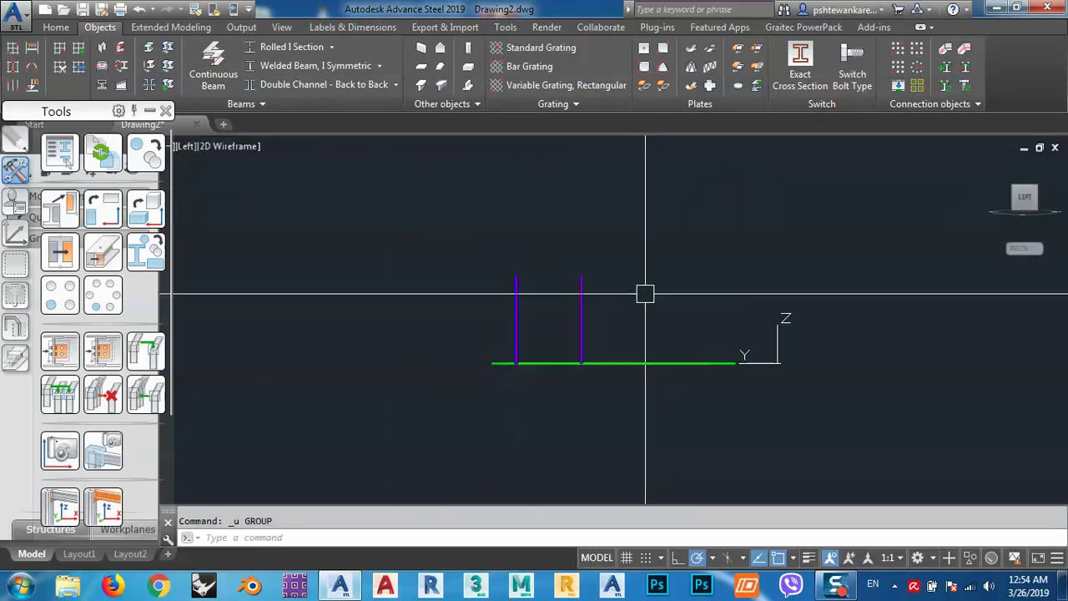
# Merge the stacked segments of the columns at D3, D4 and D5, one column position at a time
pyautogui.keyDown('shift'); pyautogui.moveTo(627, 325); pyautogui.dragTo(539, 312, button='middle'); pyautogui.keyUp('shift')
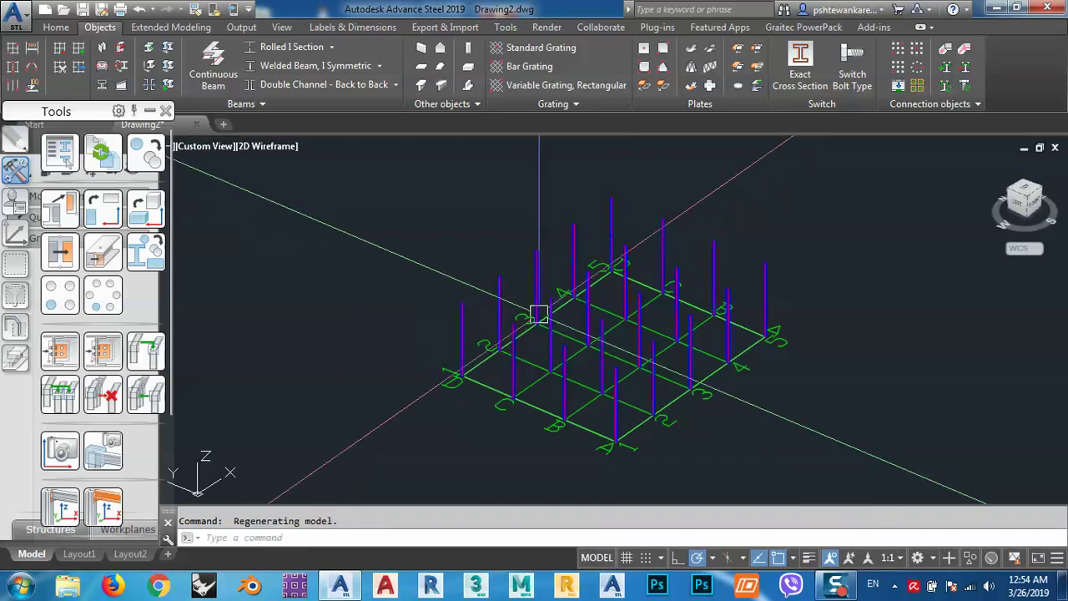
pyautogui.scroll(5, 548, 279)
pyautogui.click(510, 259)
pyautogui.press('Escape')
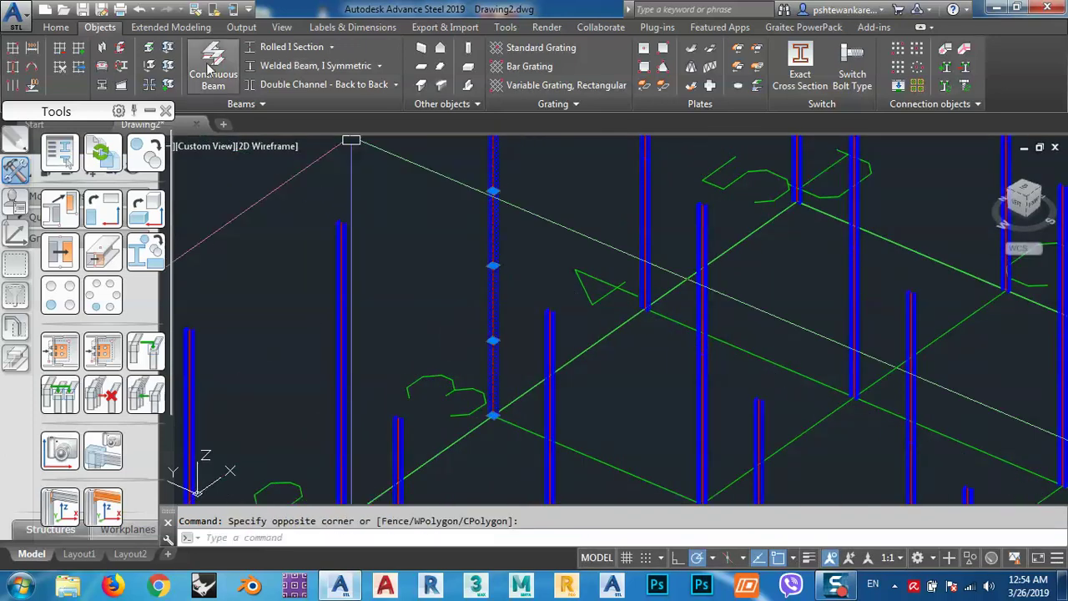
pyautogui.keyDown('shift'); pyautogui.moveTo(739, 277); pyautogui.dragTo(561, 340, button='middle'); pyautogui.keyUp('shift')
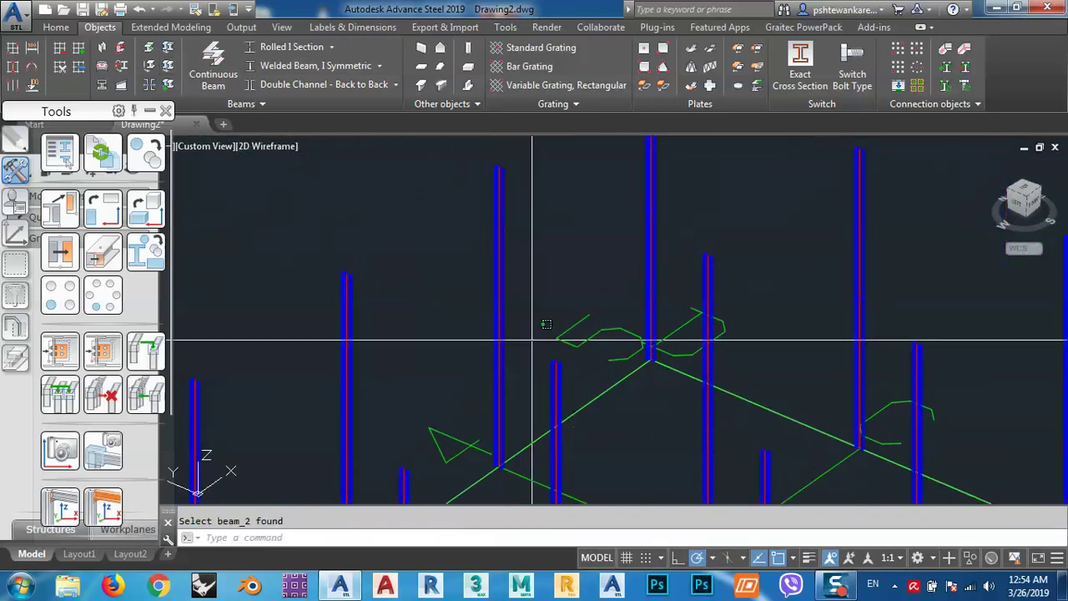
pyautogui.click(453, 281)
pyautogui.press('Escape')
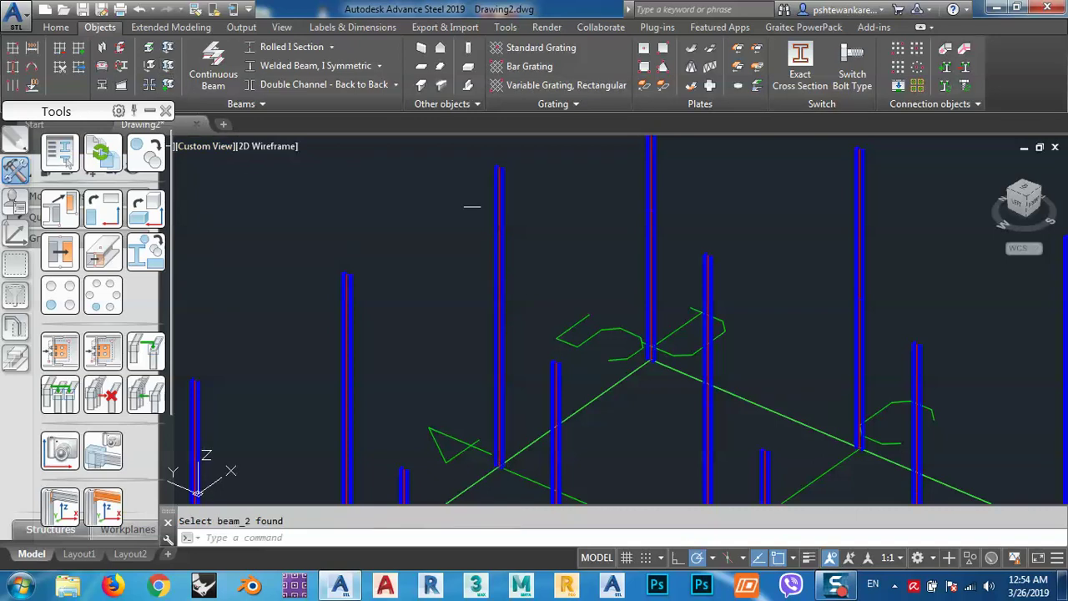
pyautogui.click(651, 204)
pyautogui.click(631, 167)
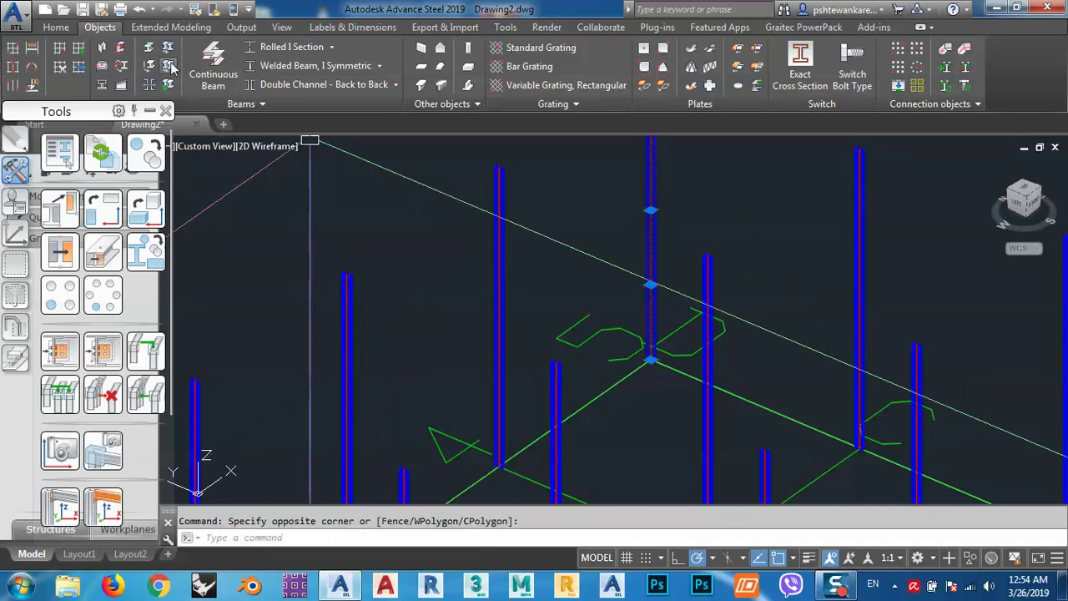
pyautogui.scroll(-5, 603, 222)
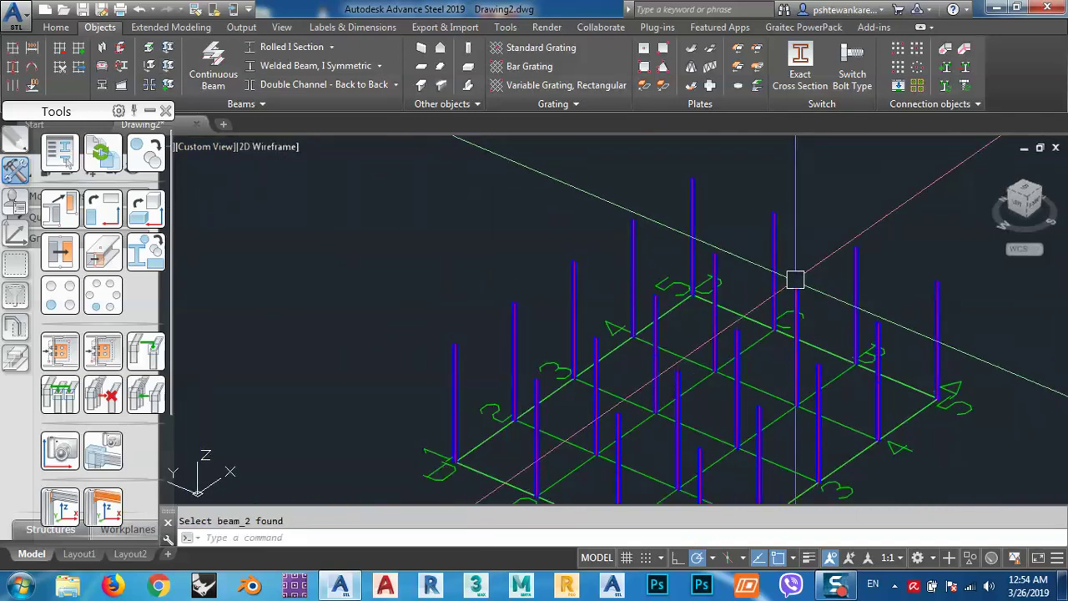
# Delete all columns on grid lines A, B and C in the Left view, keeping the merged columns on line D
pyautogui.moveTo(794, 279); pyautogui.dragTo(999, 206, button='middle')
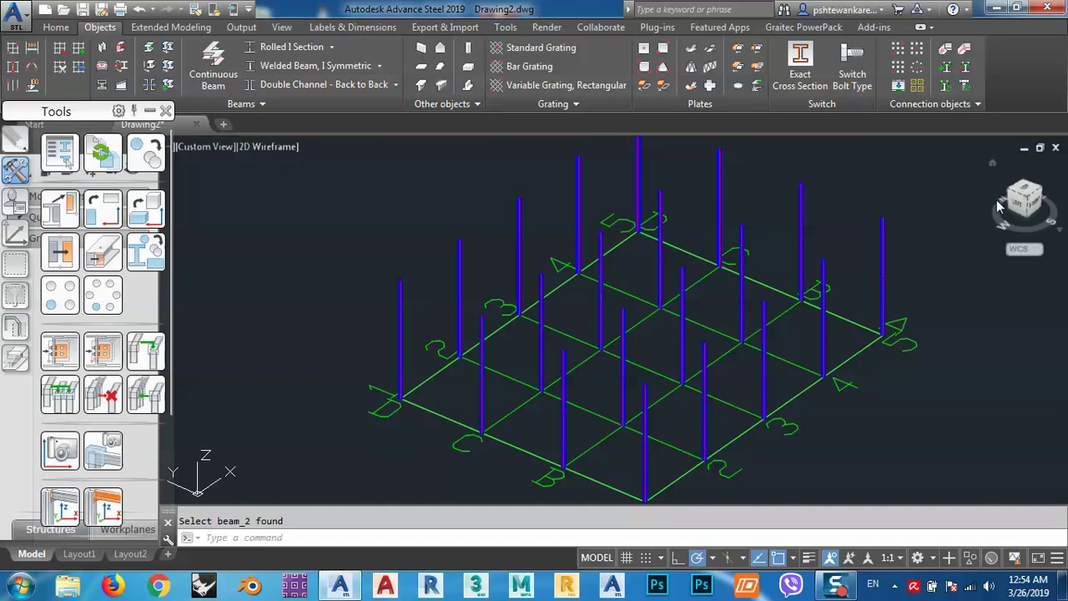
pyautogui.click(1021, 207)
pyautogui.click(768, 217)
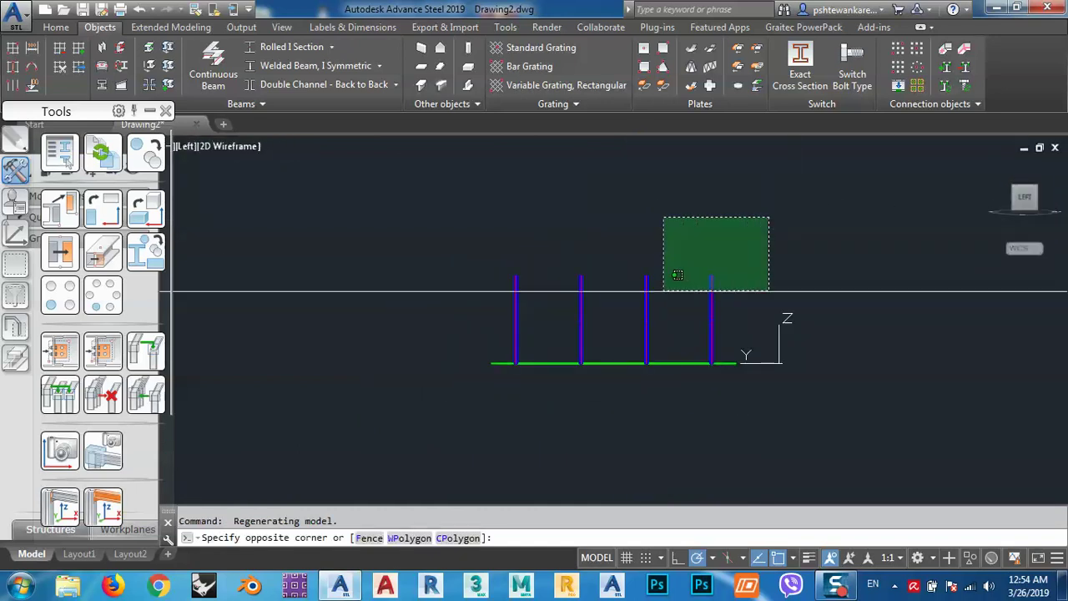
pyautogui.click(552, 345)
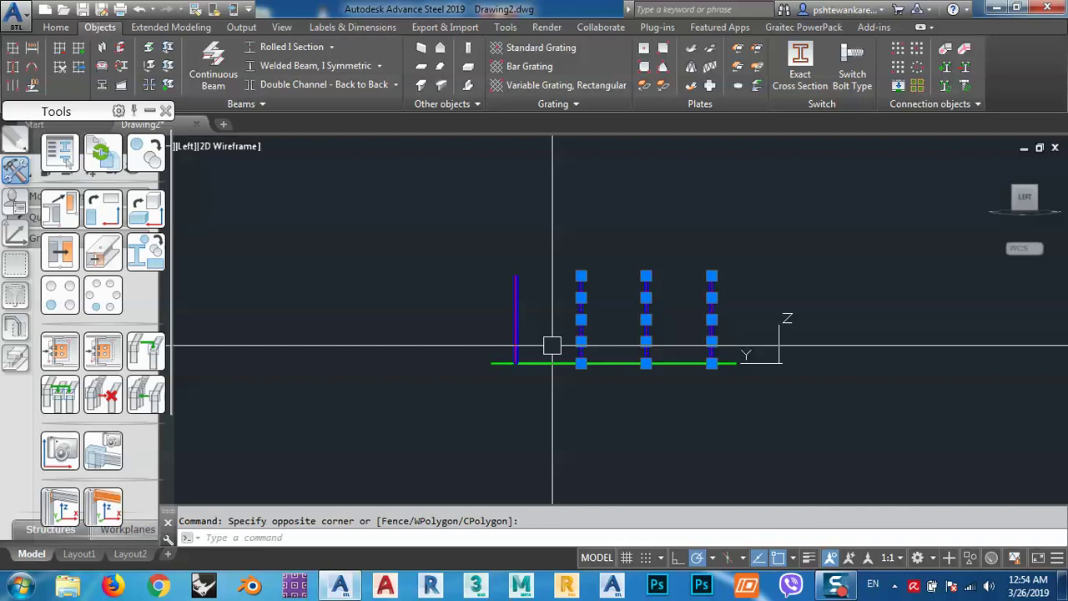
pyautogui.press('Delete')
# Copy the five merged columns on line D to lines C, B and A with Advanced copy, making 3 copies at the D-to-C grid spacing
pyautogui.click(549, 250)
pyautogui.click(507, 302)
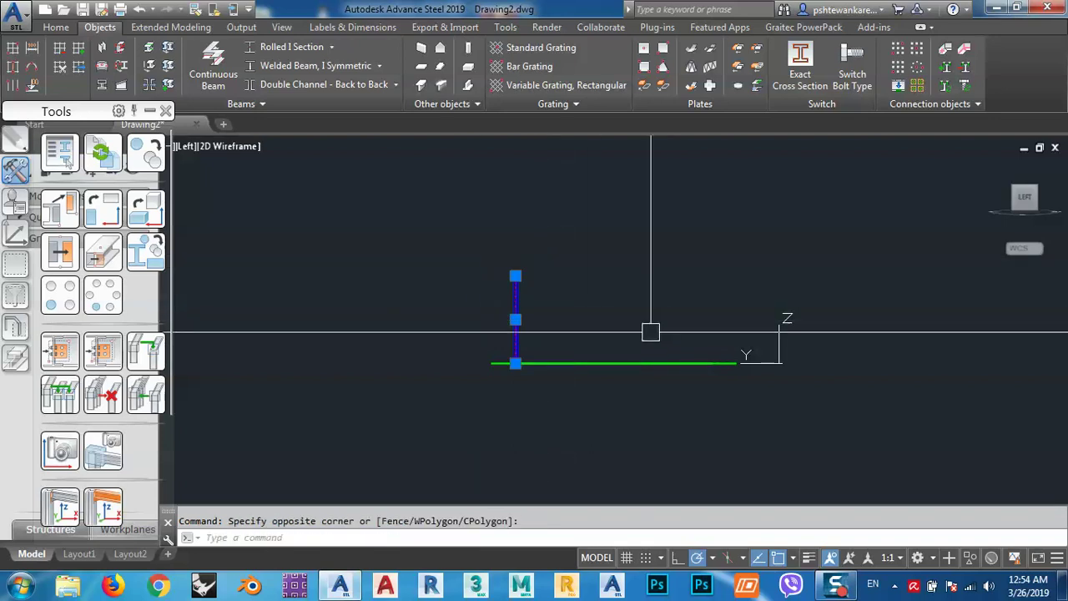
pyautogui.keyDown('shift'); pyautogui.moveTo(651, 332); pyautogui.dragTo(484, 358, button='middle'); pyautogui.keyUp('shift')
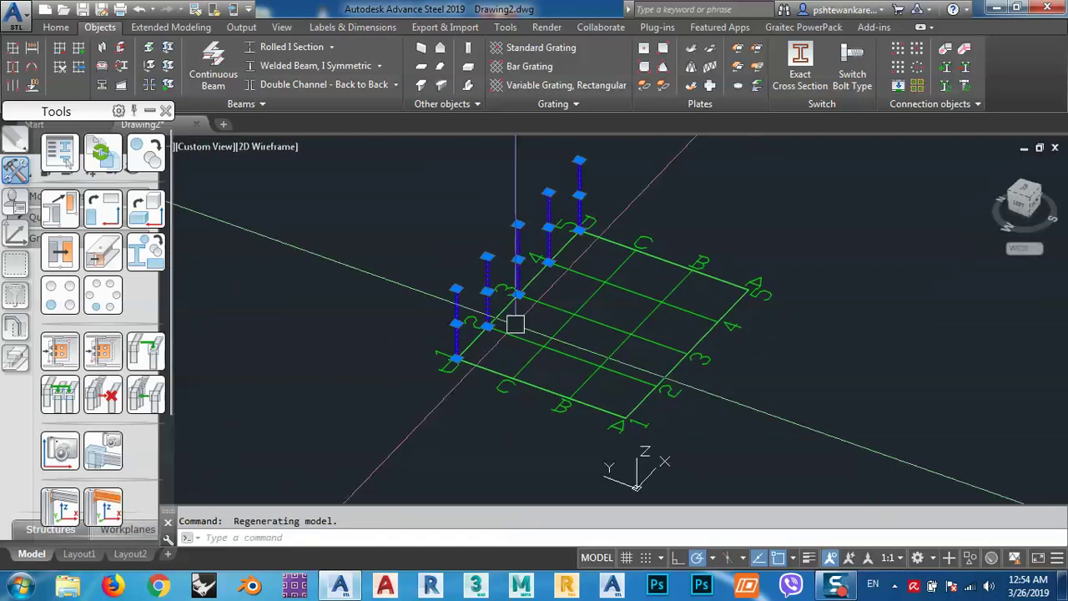
pyautogui.click(145, 152)
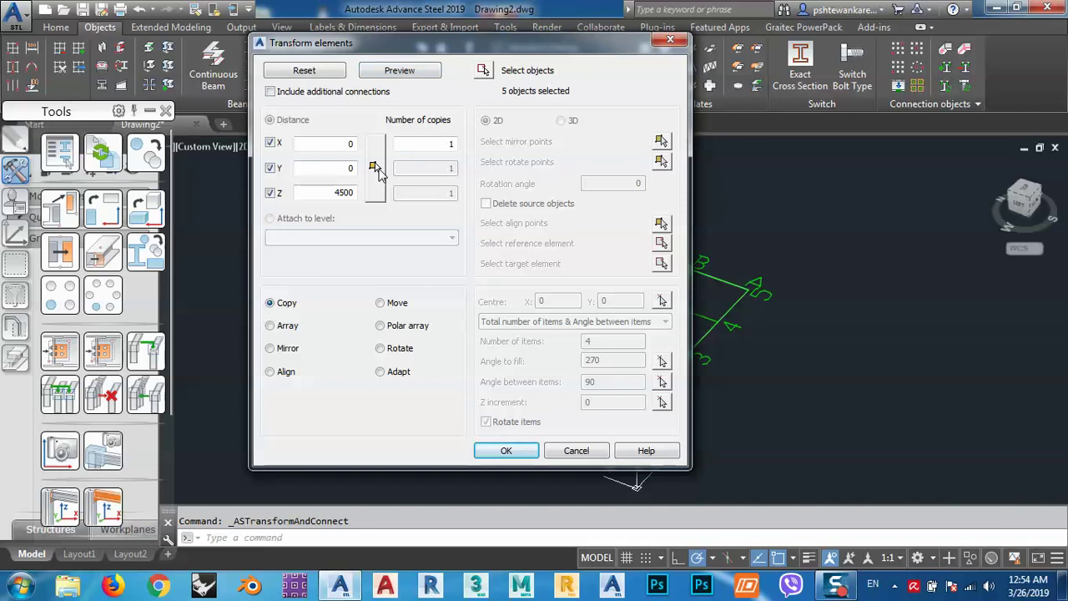
pyautogui.click(373, 167)
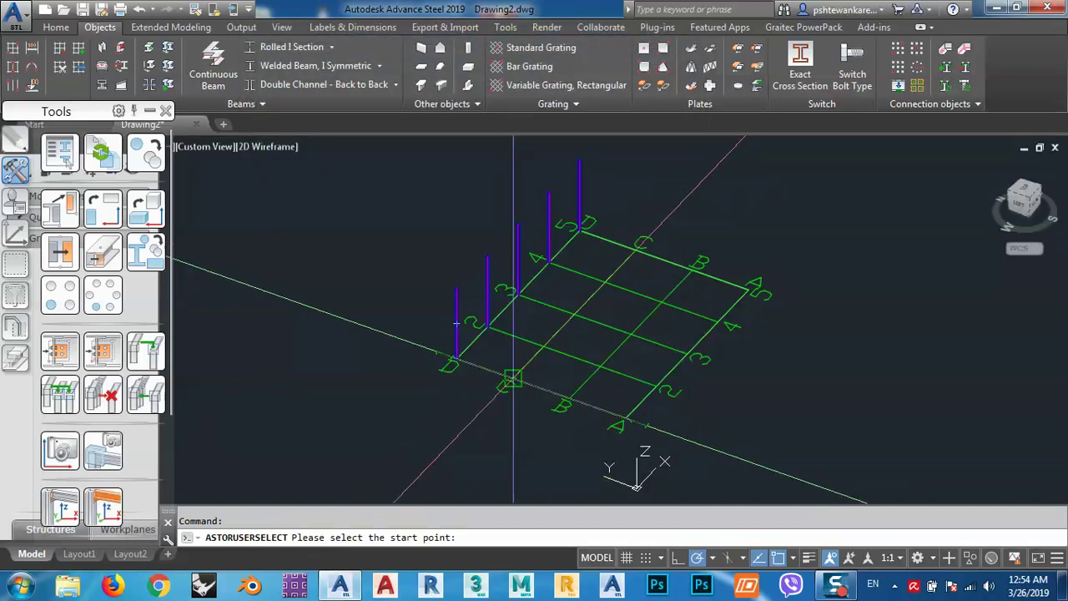
pyautogui.click(511, 380)
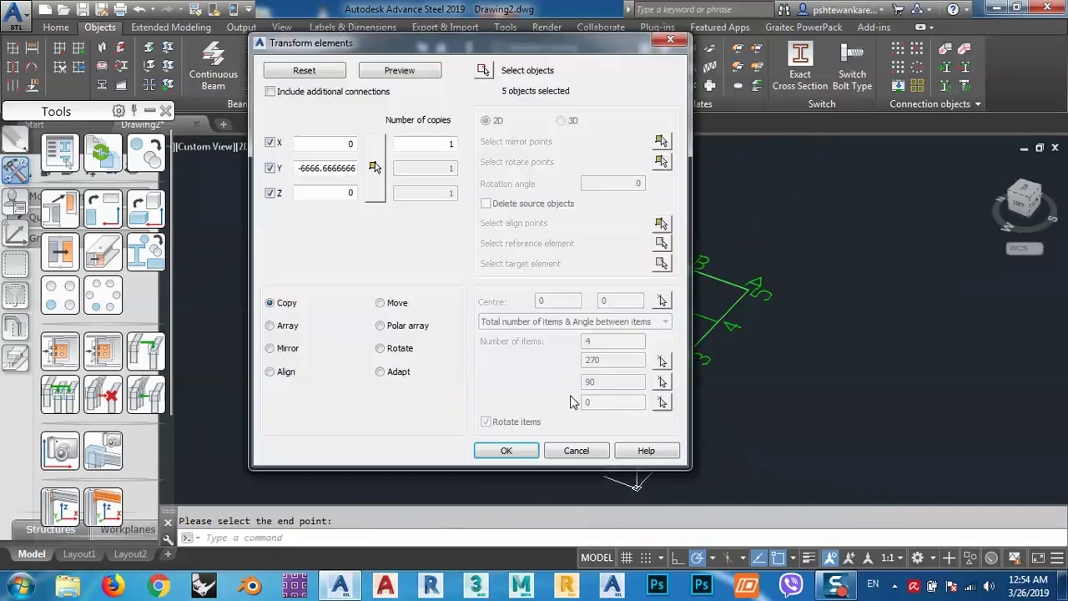
pyautogui.moveTo(457, 50); pyautogui.dragTo(236, 86)
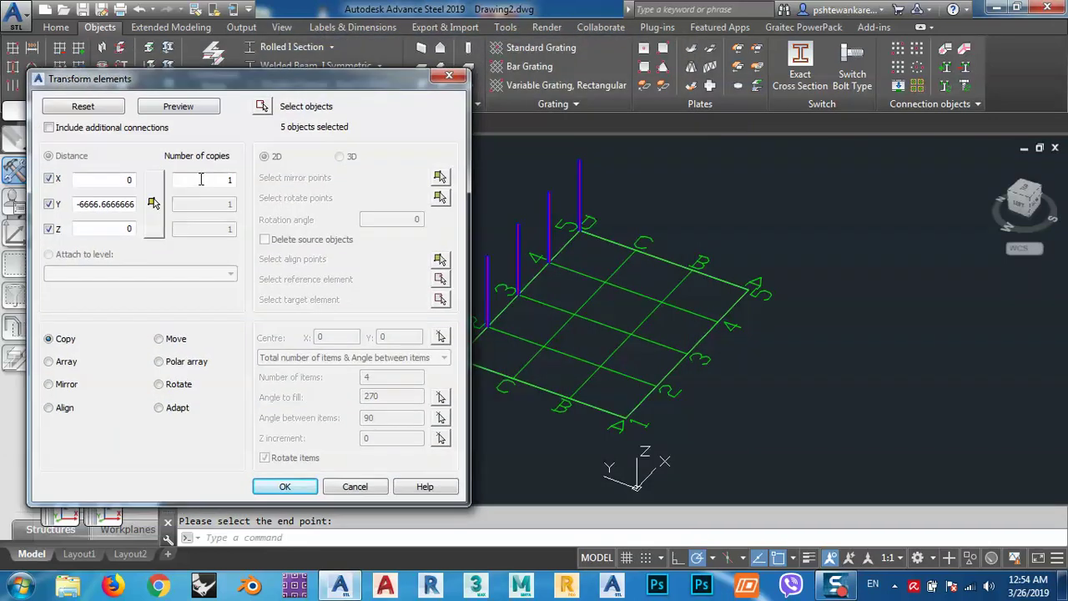
pyautogui.click(187, 113)
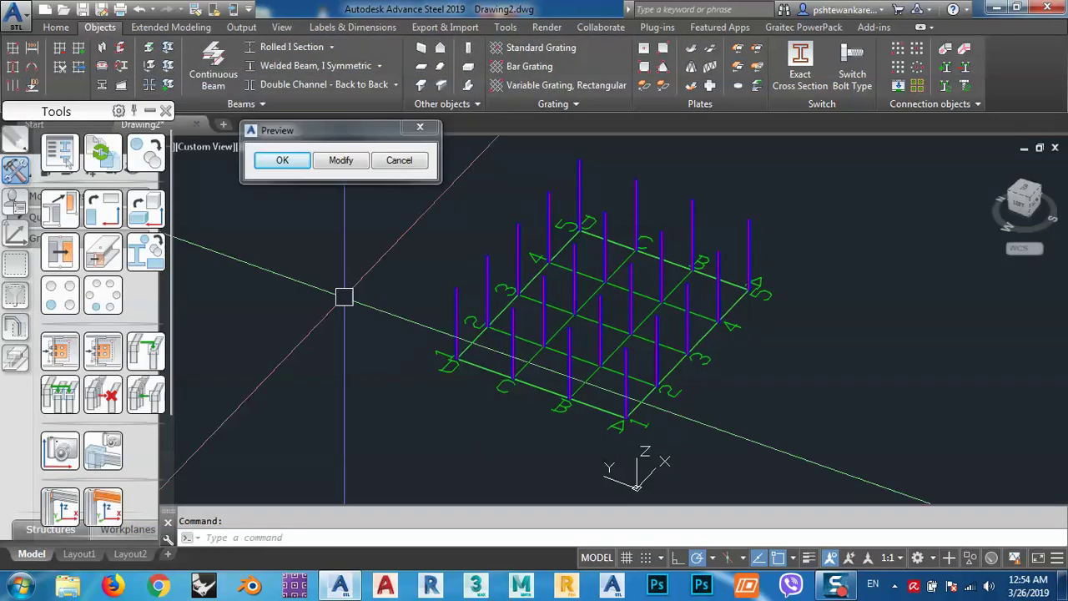
pyautogui.click(279, 158)
# Examine the copied columns up close and across the whole grid
pyautogui.scroll(5, 534, 358)
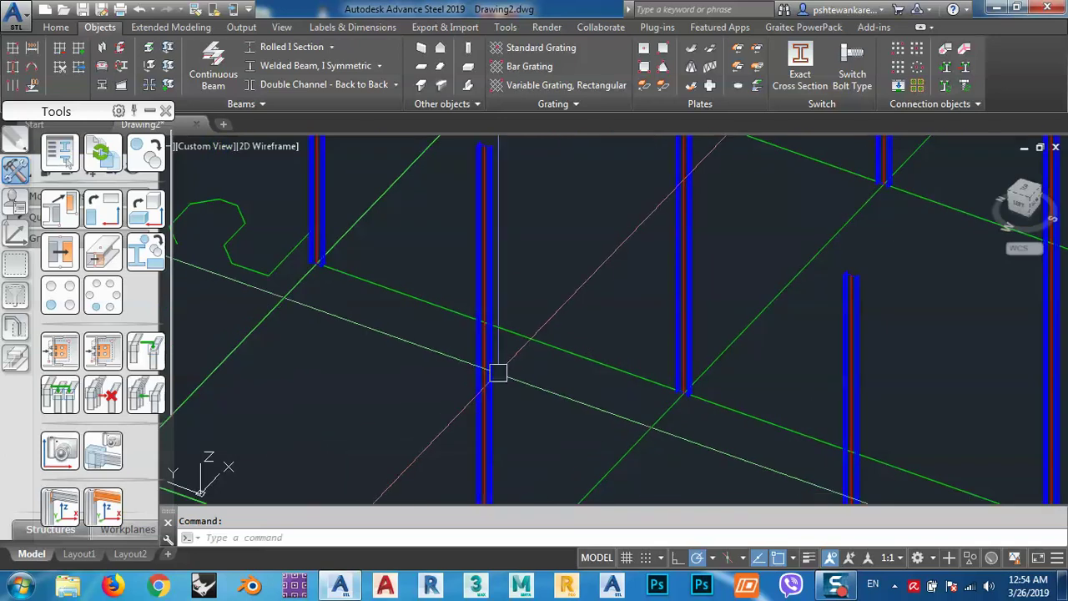
pyautogui.scroll(-2, 498, 370)
pyautogui.click(487, 377)
pyautogui.scroll(-4, 488, 378)
pyautogui.click(520, 358)
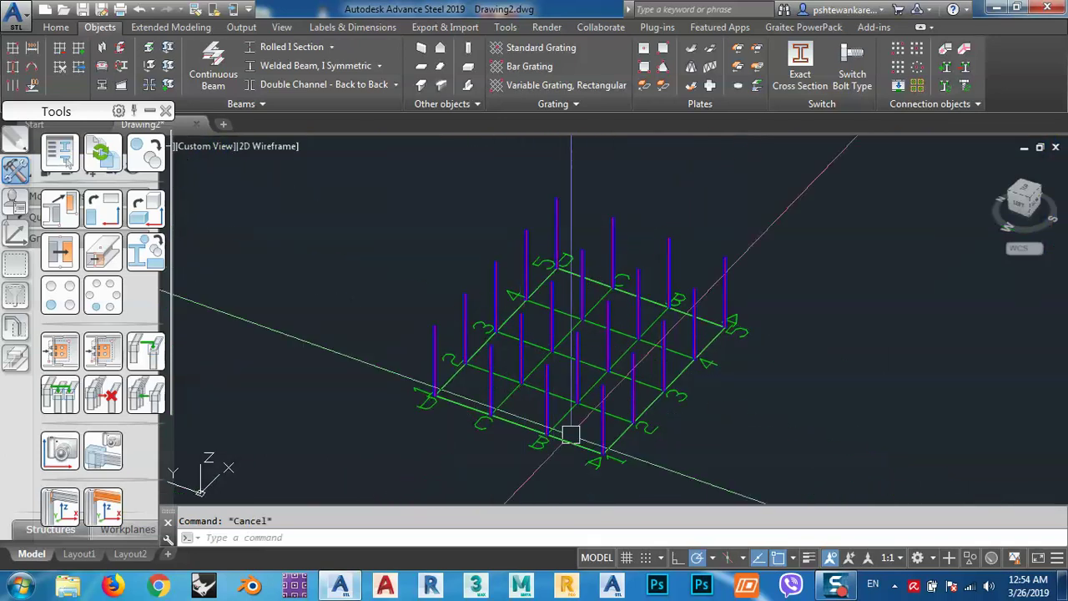
pyautogui.moveTo(573, 436); pyautogui.dragTo(584, 417, button='middle')
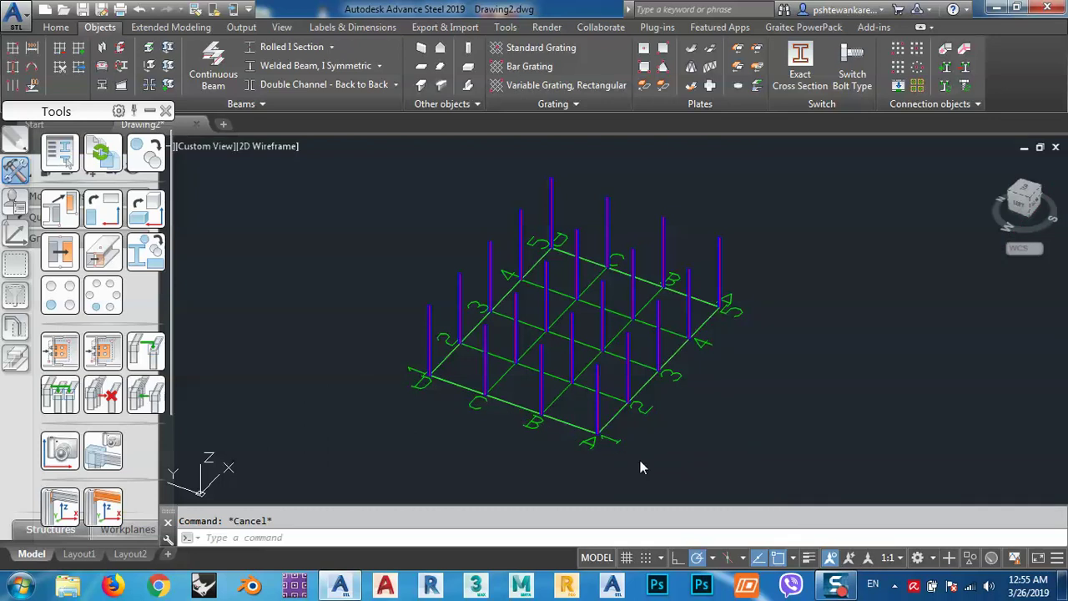
pyautogui.keyDown('shift'); pyautogui.moveTo(661, 434); pyautogui.dragTo(618, 401, button='middle'); pyautogui.keyUp('shift')
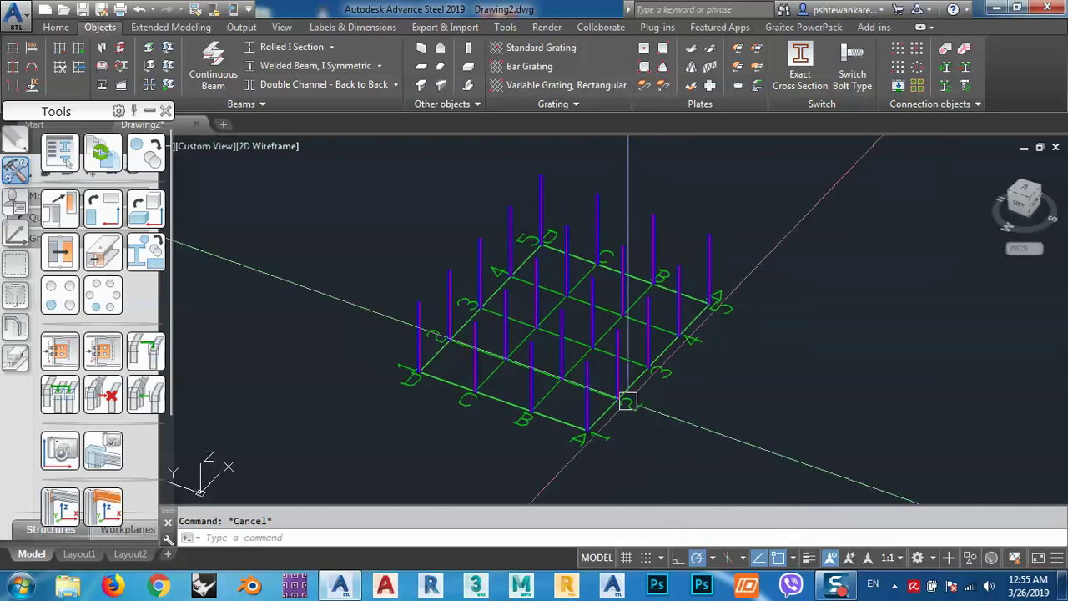
pyautogui.moveTo(499, 303)
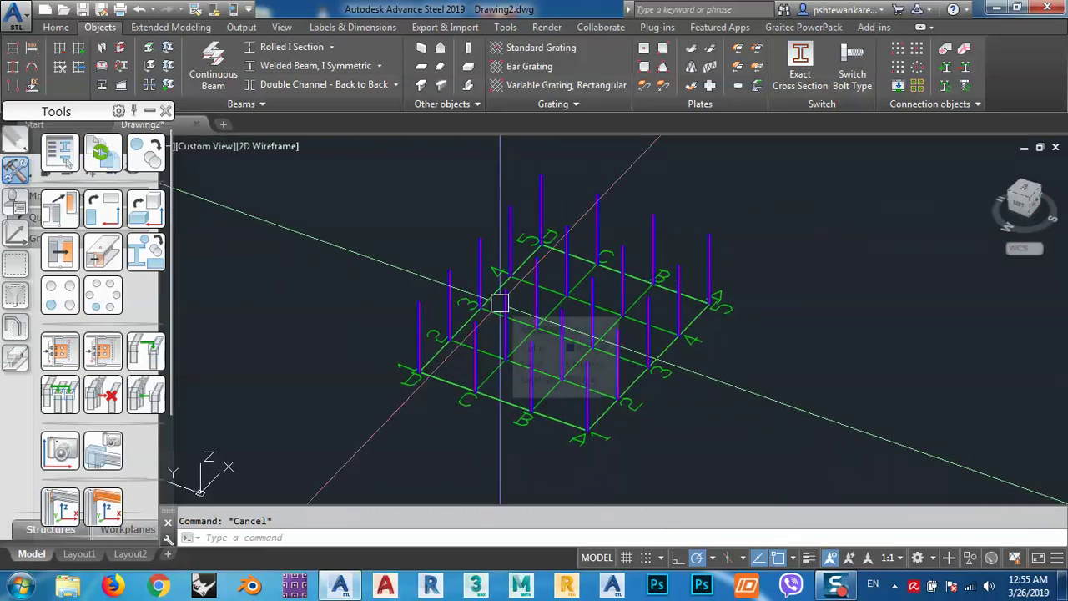